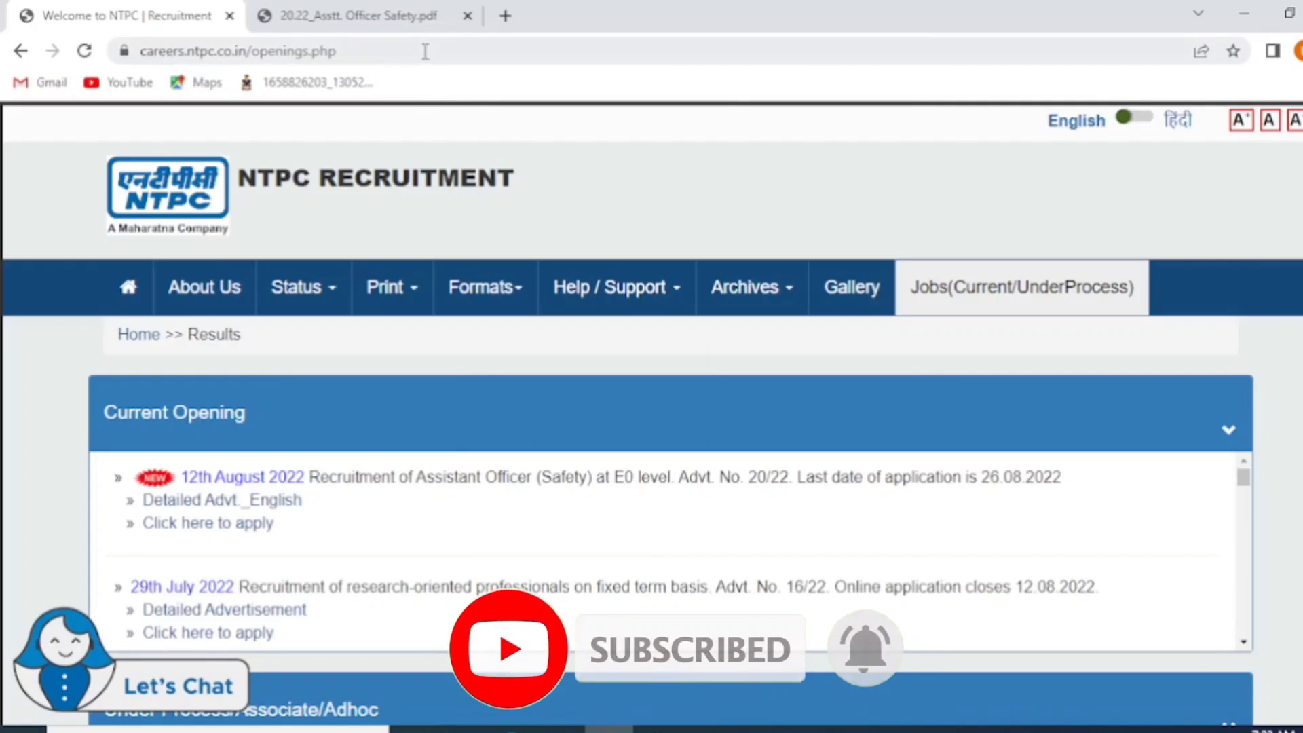
Open the apply link under the Assistant Officer (Safety) notice on the openings page
click(425, 51)
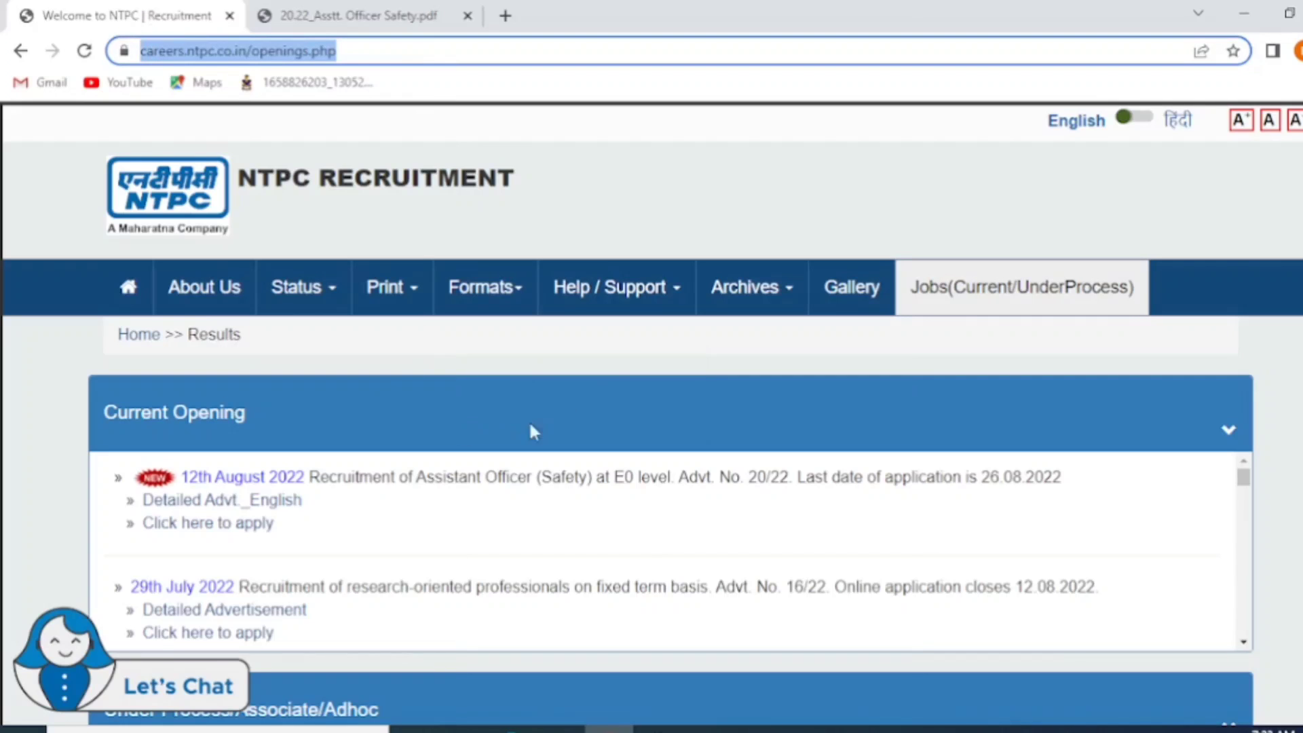
click(378, 569)
click(247, 524)
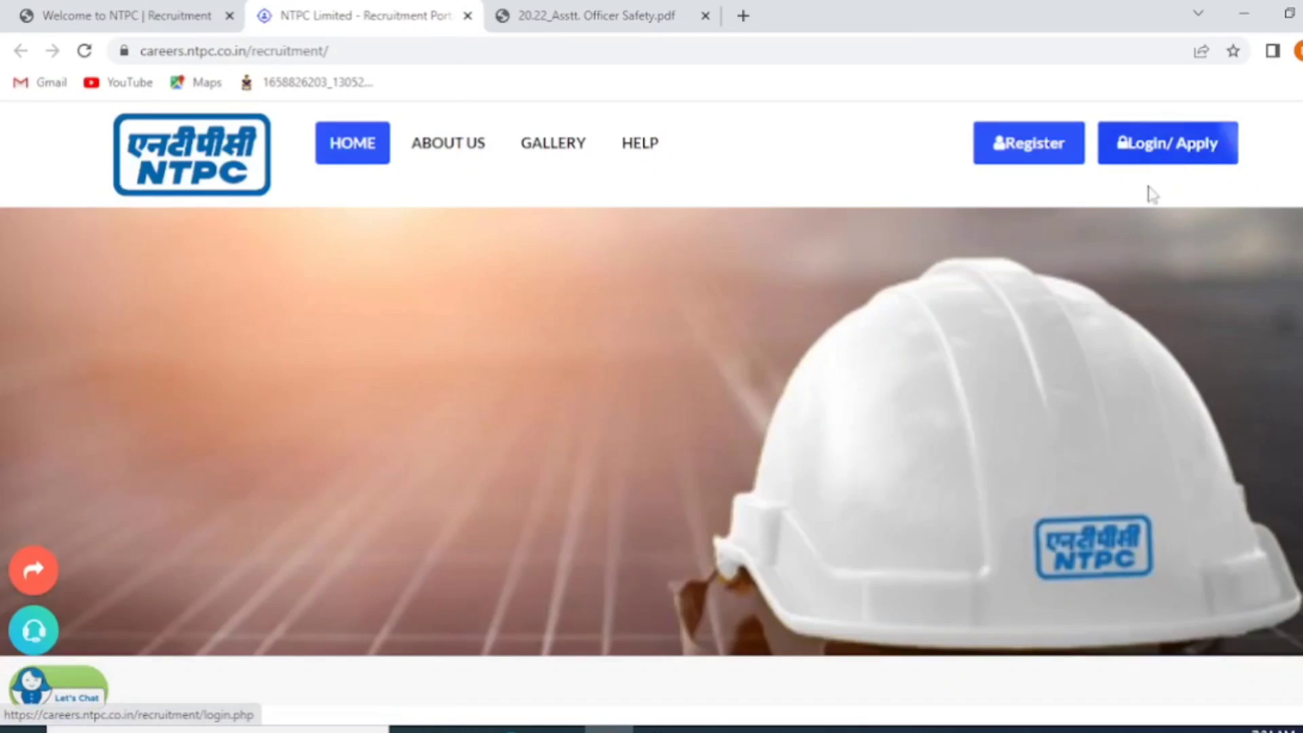
scroll(1140, 217, down, 10)
scroll(1134, 241, up, 5)
Go to the candidate login page and open the New User registration form
click(1177, 648)
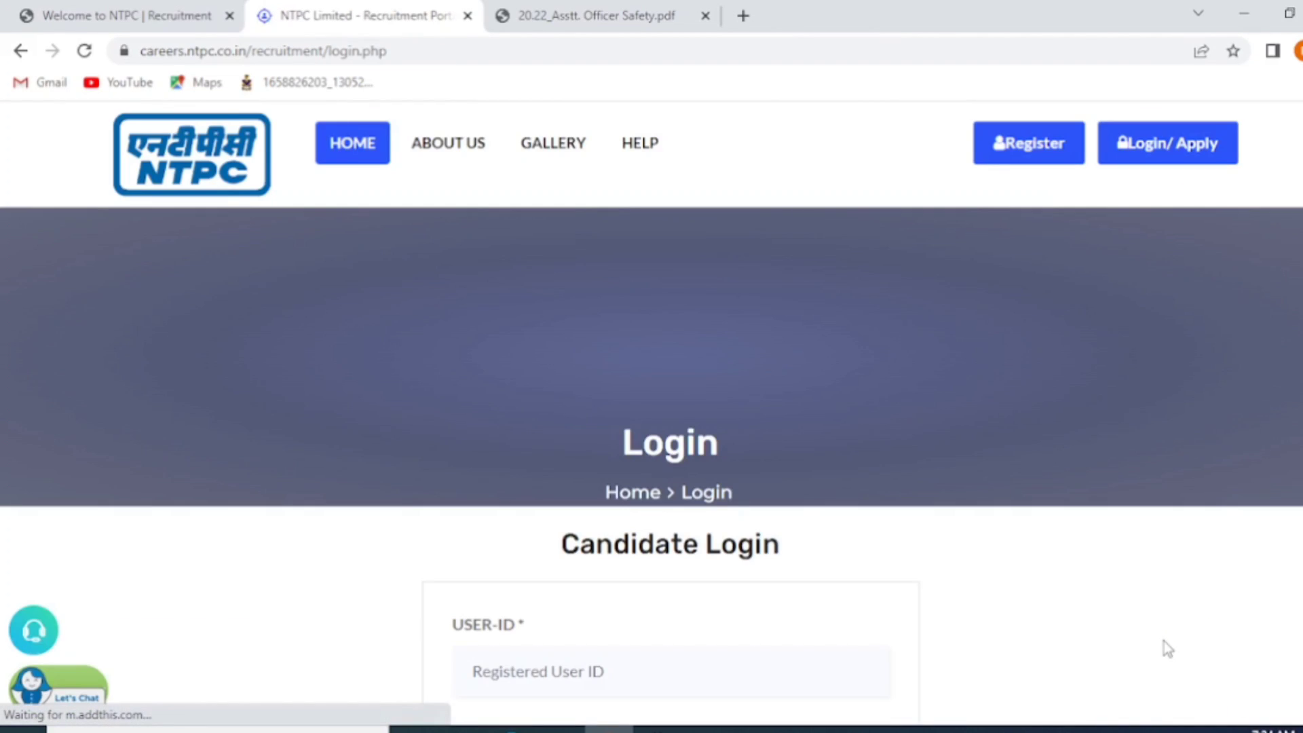
scroll(779, 456, down, 3)
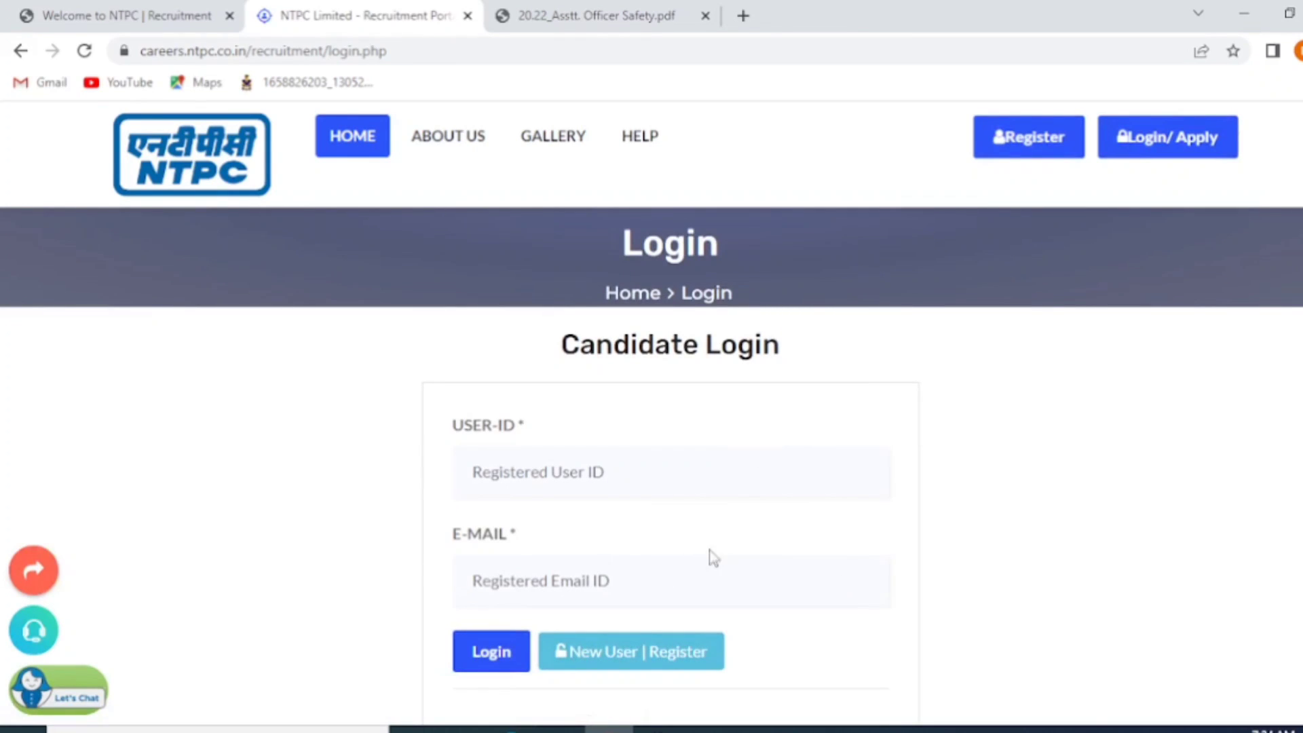
click(651, 671)
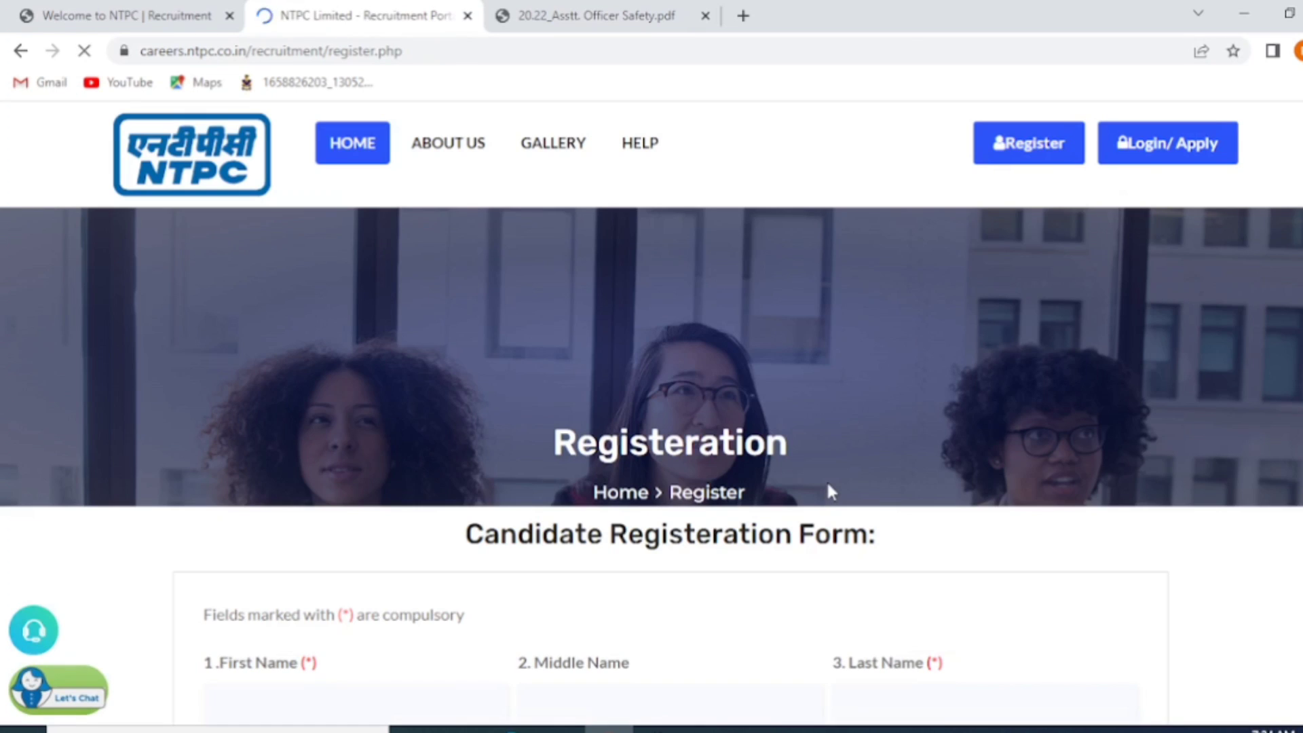
Enter the candidate's last name, choose General category and Female gender, and fill the saved birth date
scroll(781, 448, down, 4)
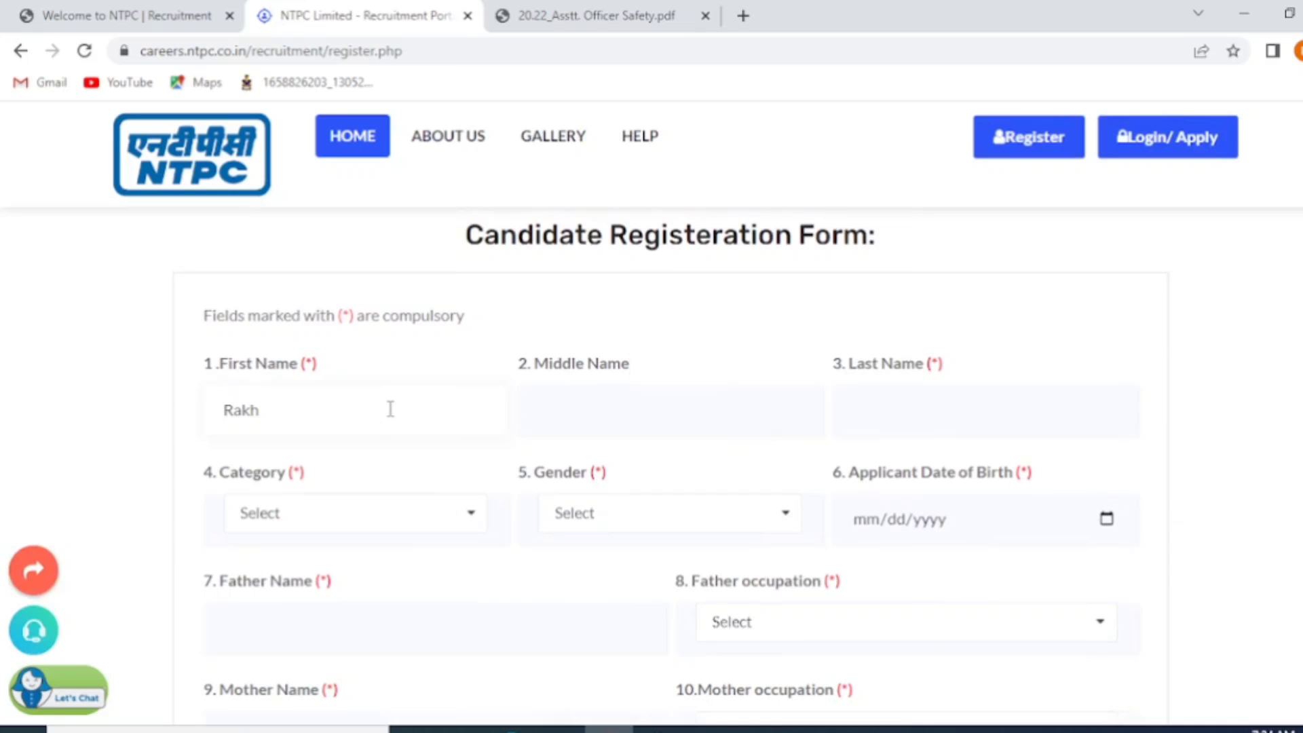
click(871, 434)
text(Kumari)
click(379, 516)
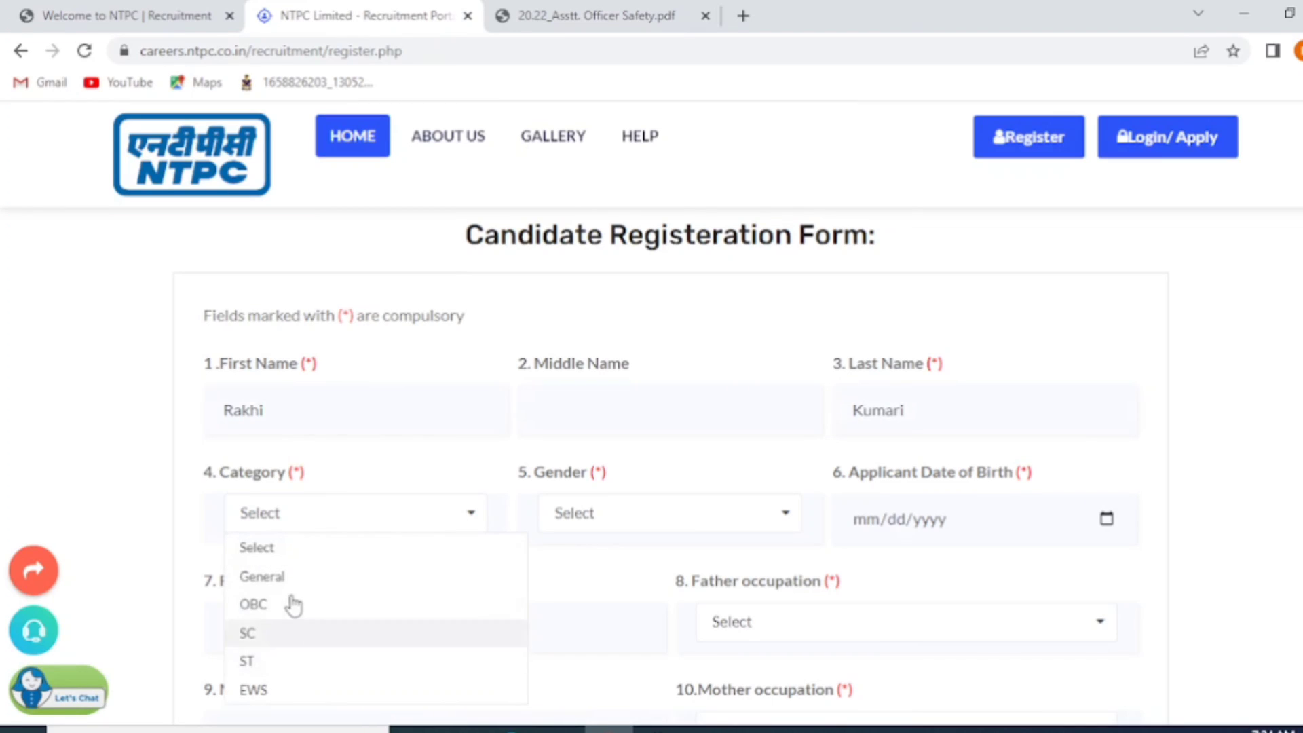
click(311, 585)
click(645, 522)
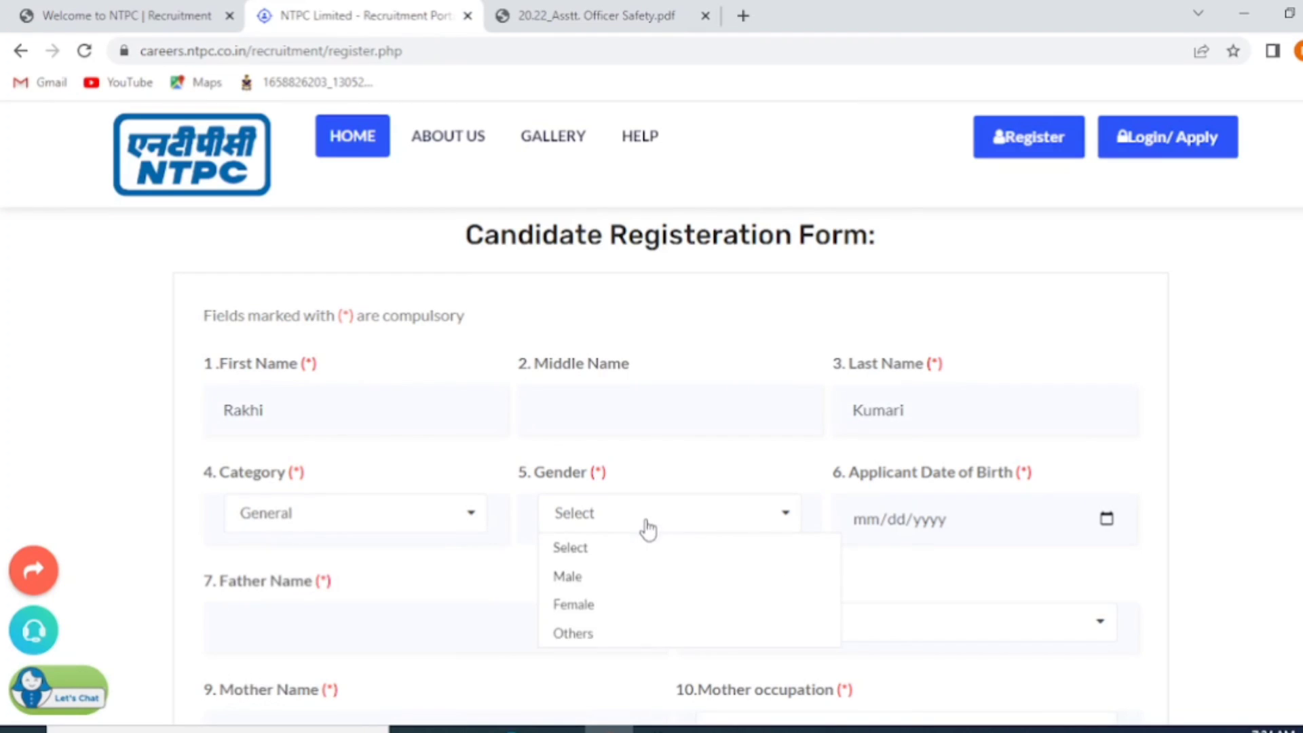
click(573, 606)
click(916, 532)
click(992, 387)
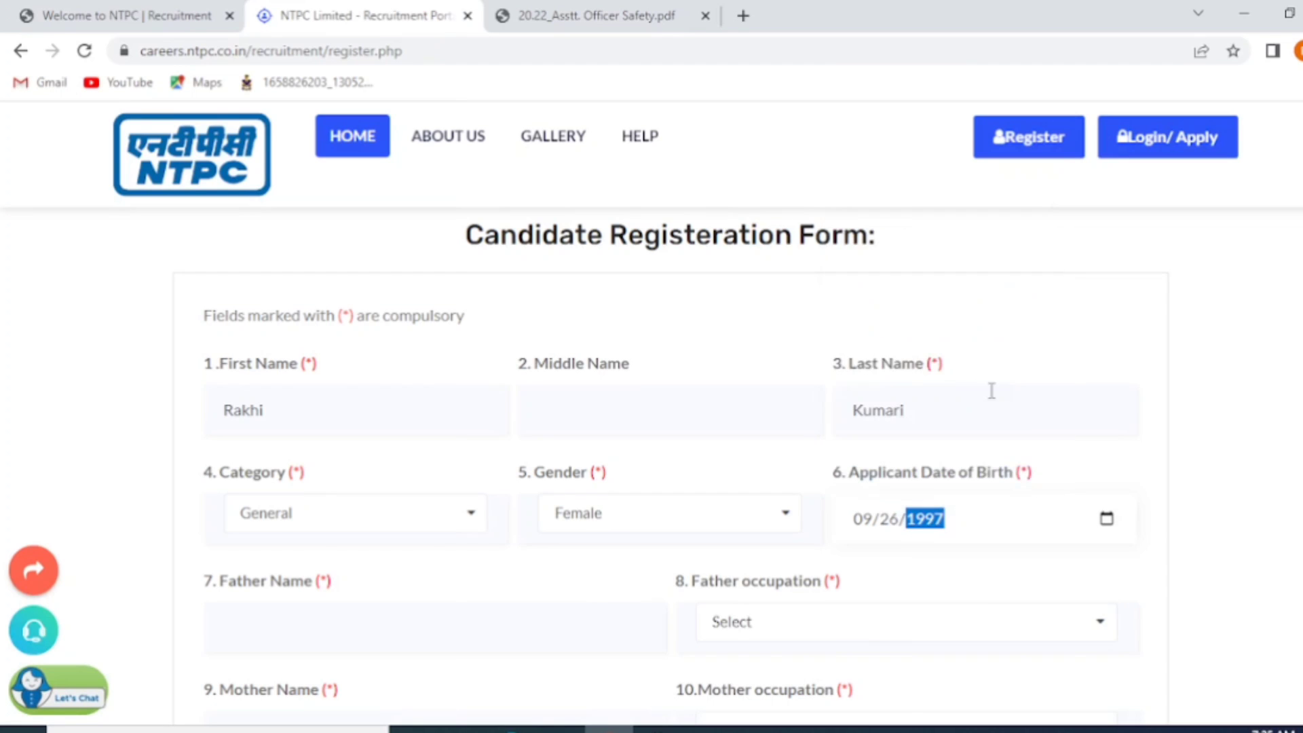
Enter a placeholder father's name and set both parents' occupations to Unemployed
scroll(507, 483, down, 1)
click(307, 535)
text(Fatgers)
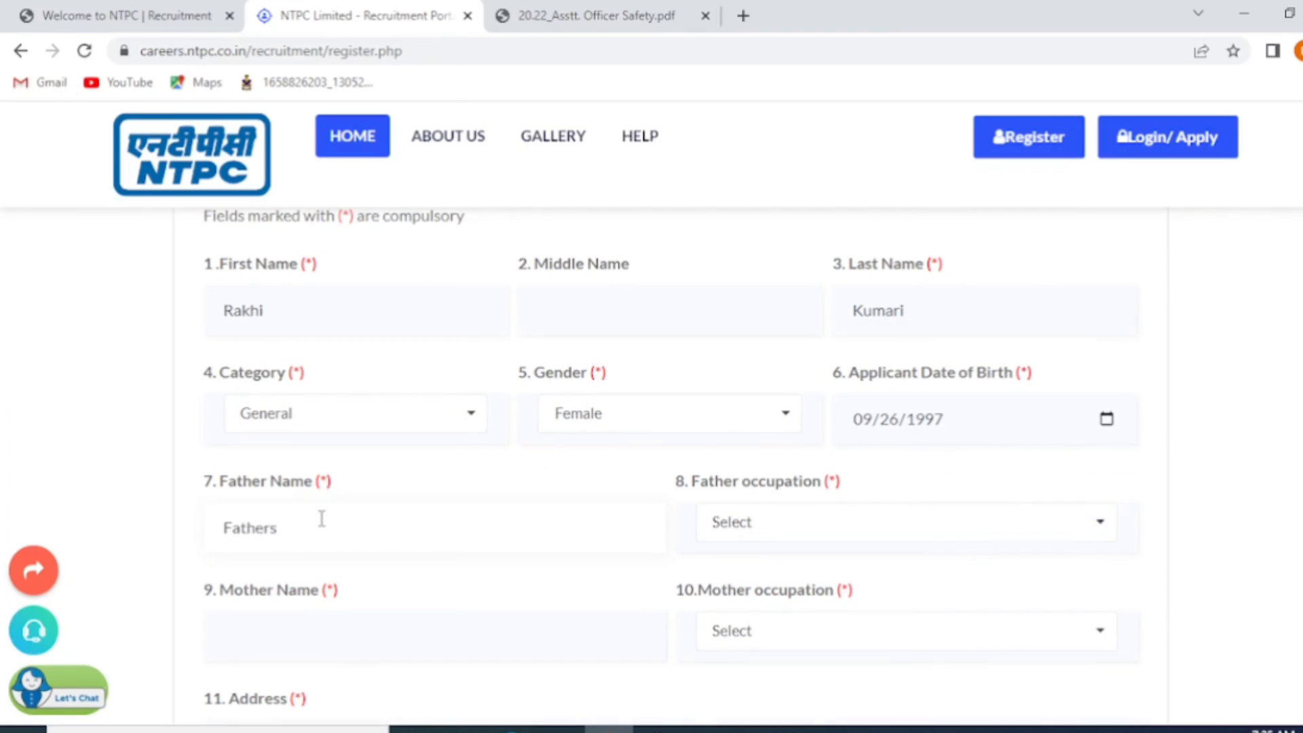
text( name)
click(784, 529)
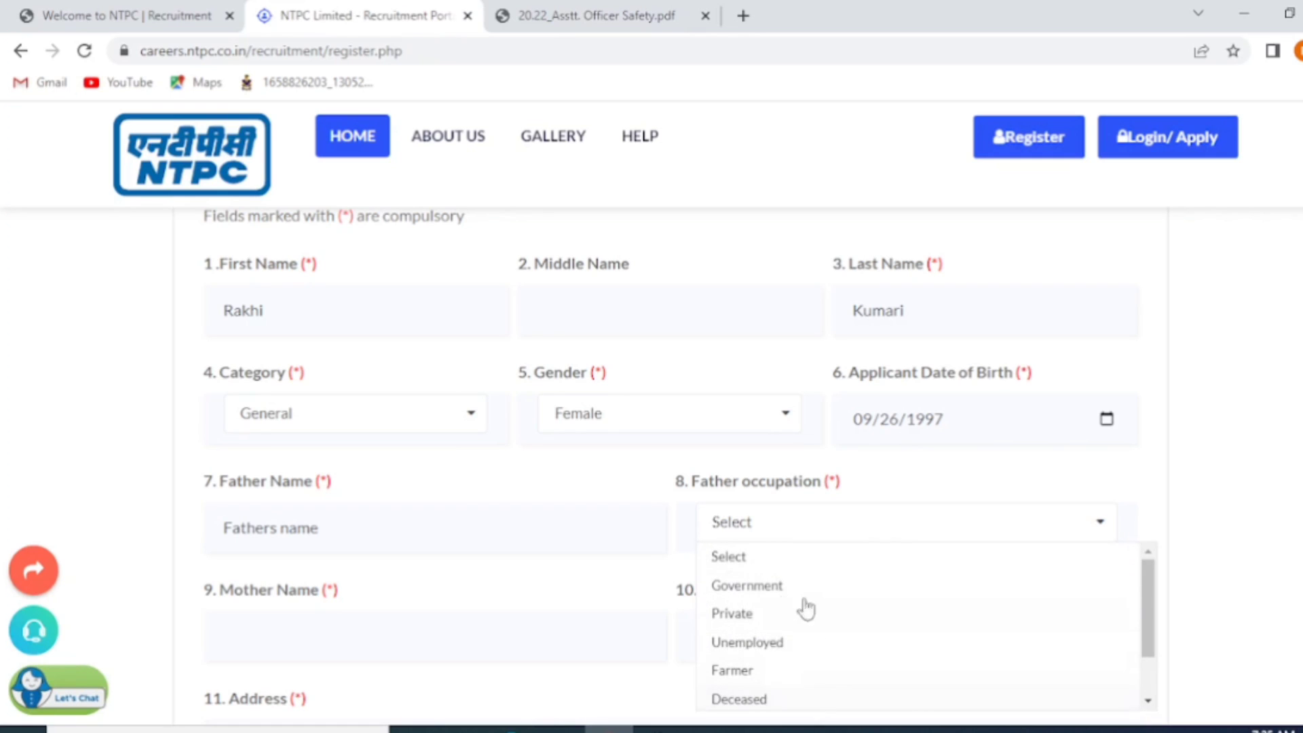
click(791, 643)
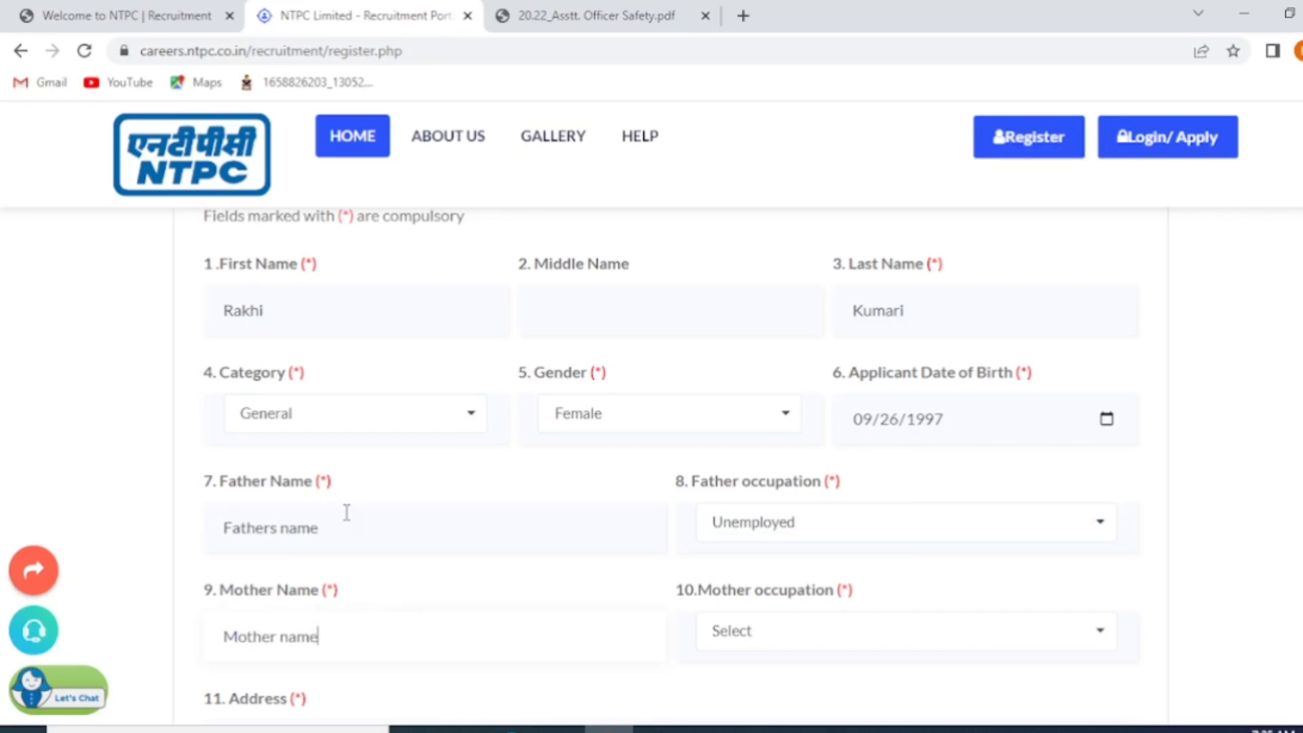
click(806, 645)
scroll(802, 610, down, 3)
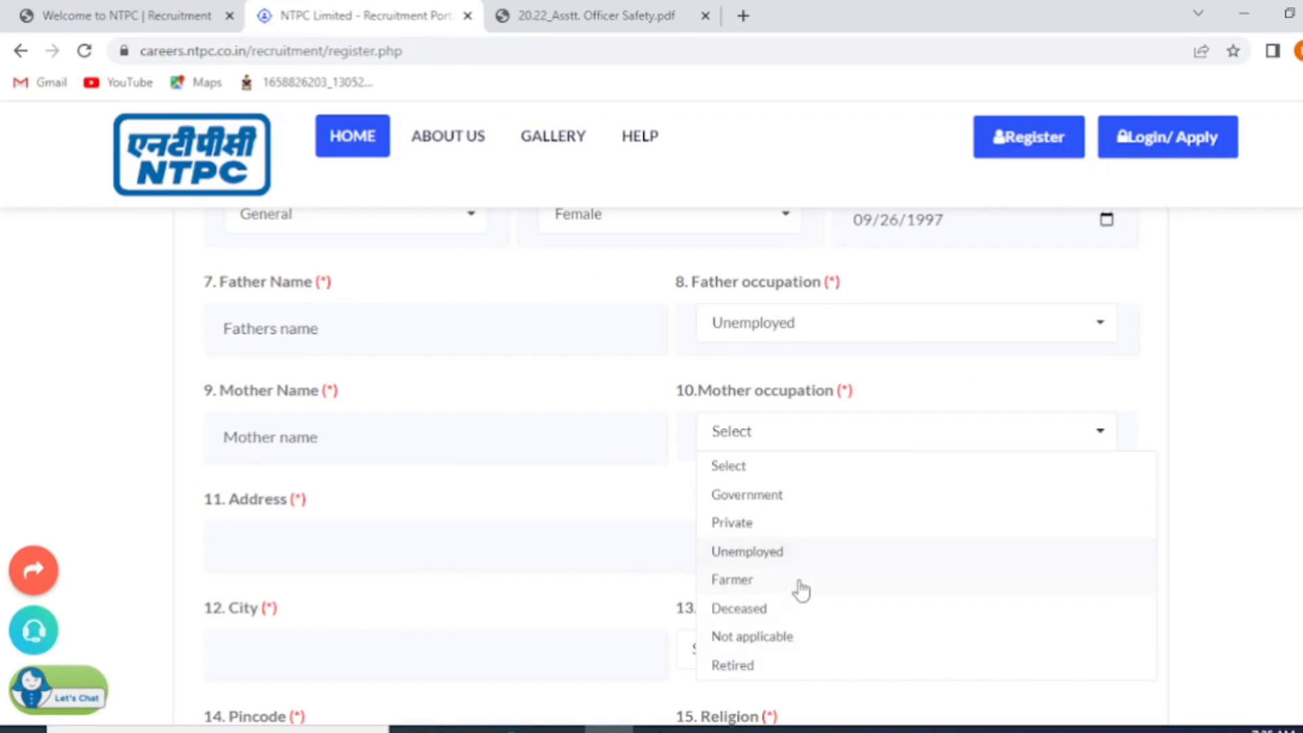
click(813, 550)
Autofill address, city, state and pincode from the saved entry, and choose Hinduism as religion
click(326, 546)
click(380, 601)
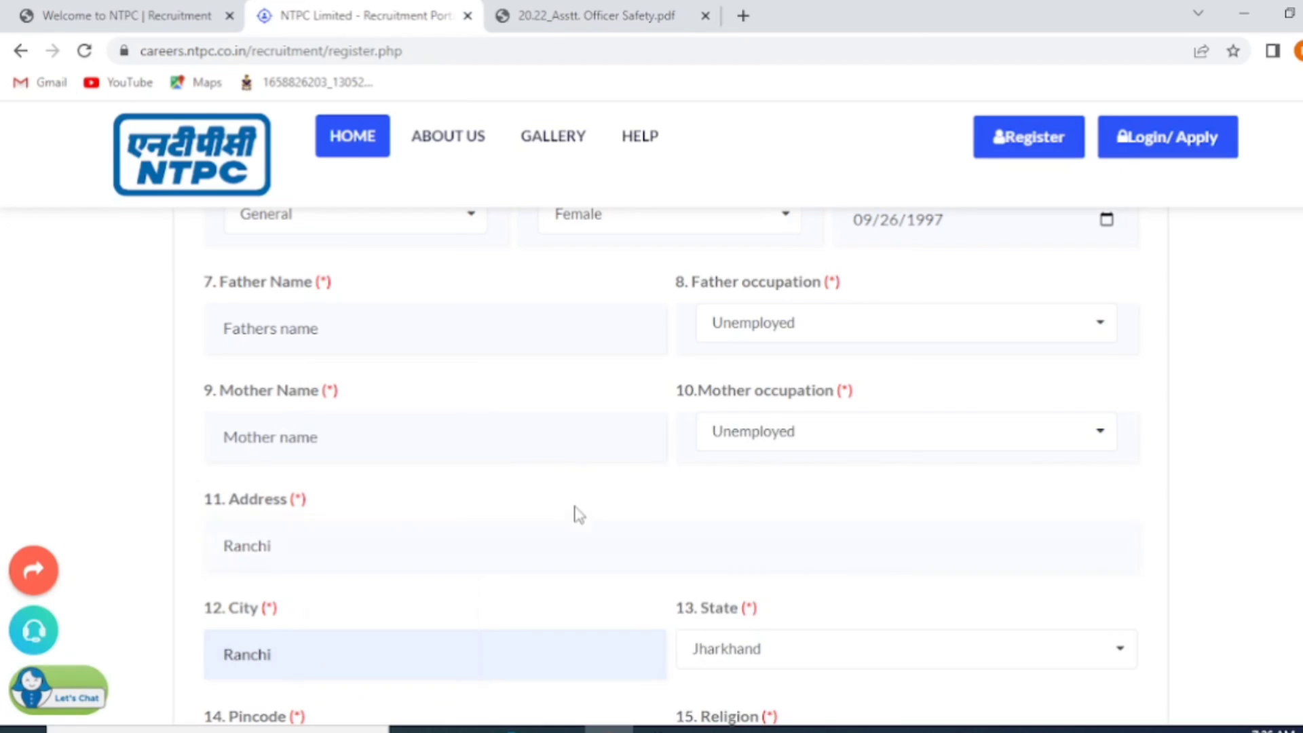
scroll(475, 485, down, 3)
click(407, 456)
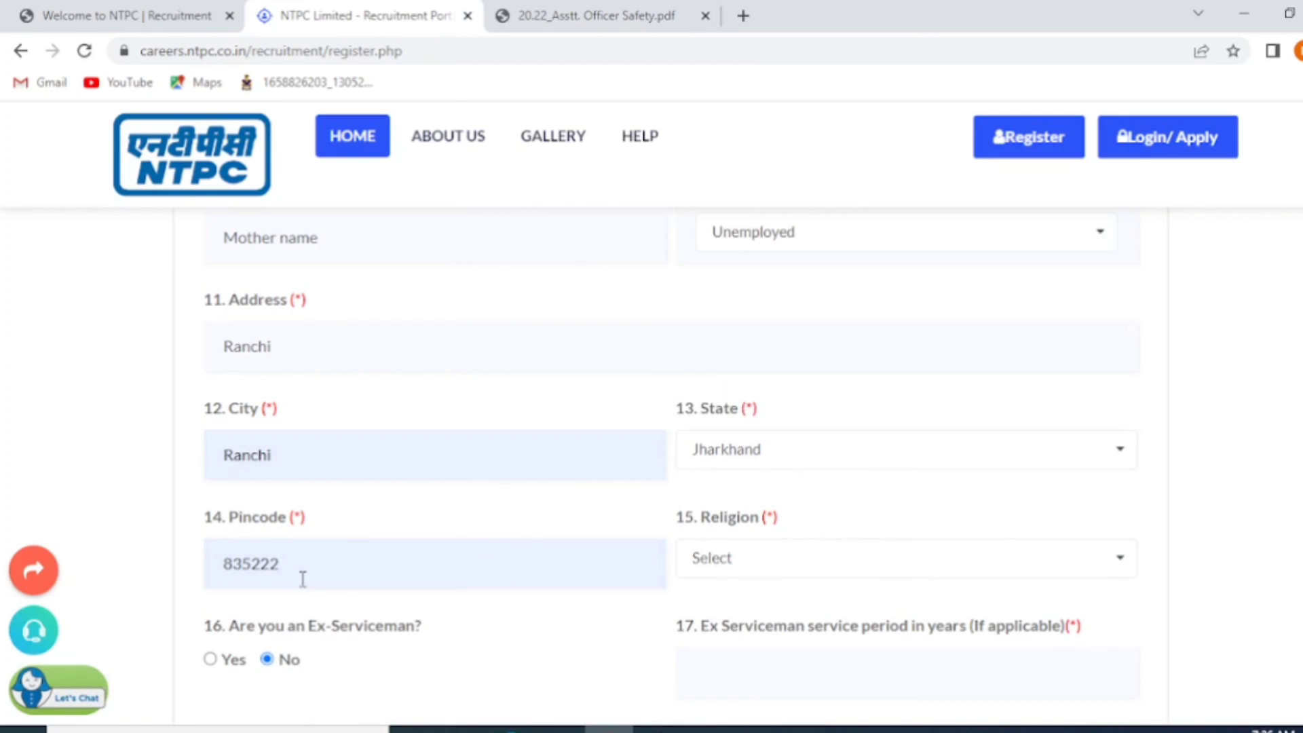
click(773, 574)
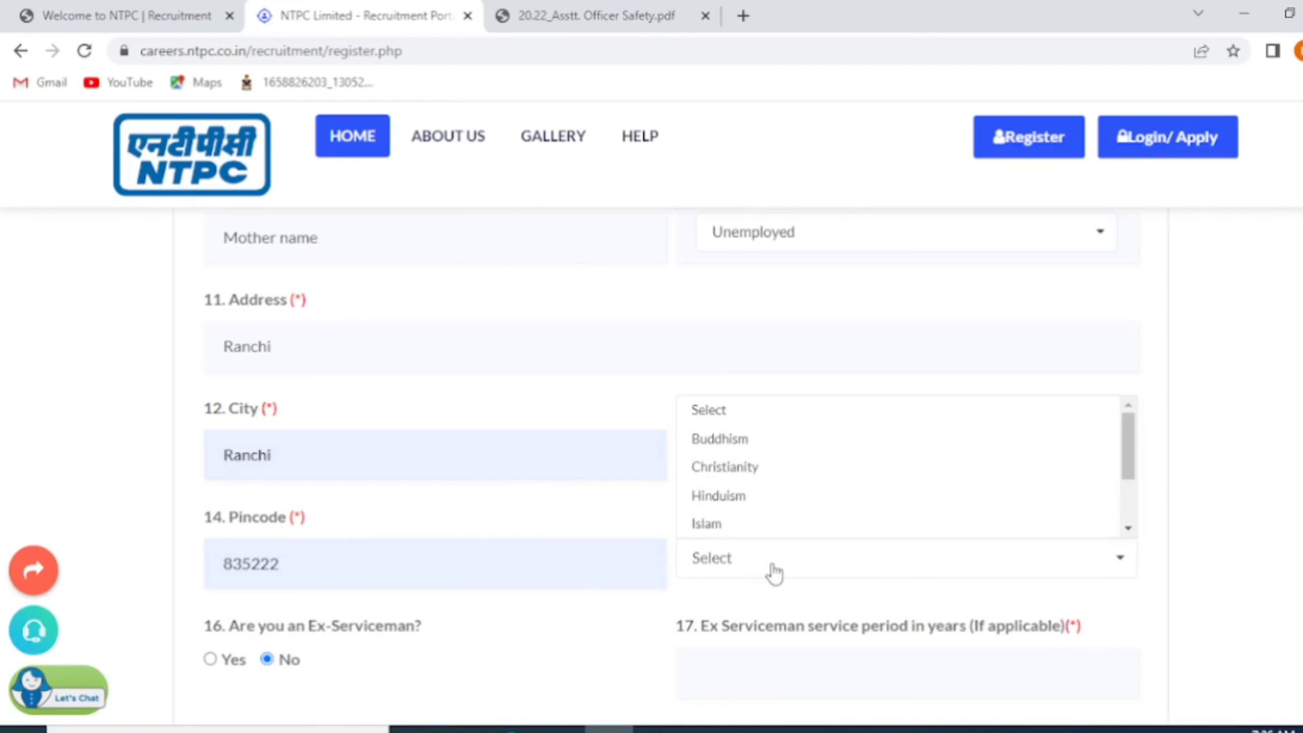
click(747, 497)
Answer No to the Ex-Serviceman and ex-NTPC employee questions
scroll(682, 597, down, 2)
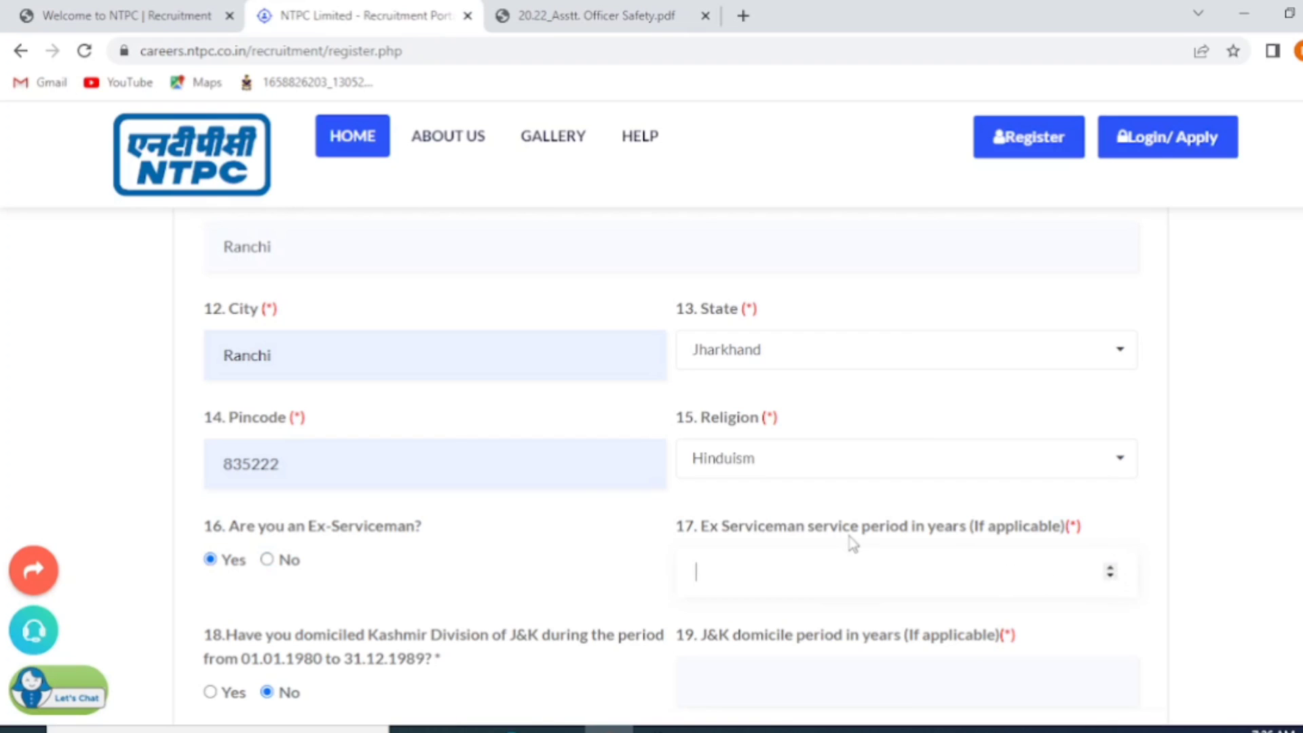
click(268, 561)
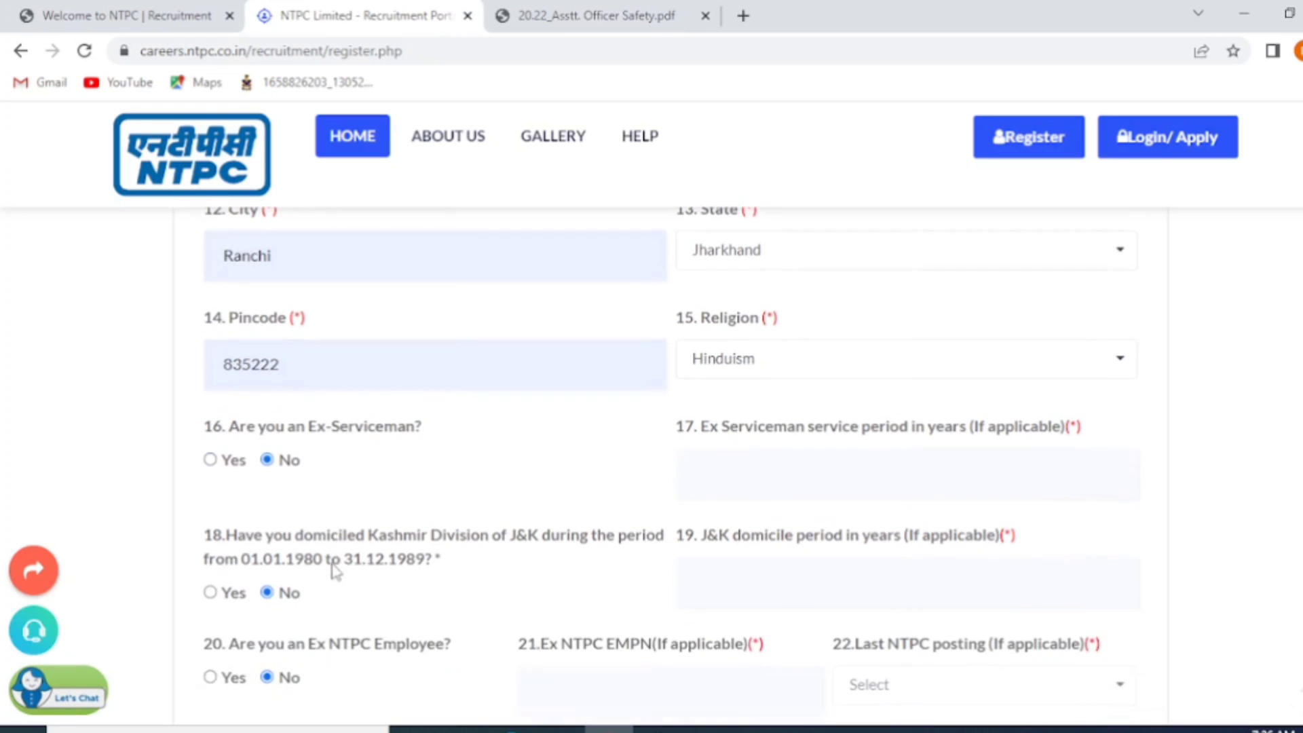
scroll(338, 575, down, 1)
scroll(756, 561, down, 1)
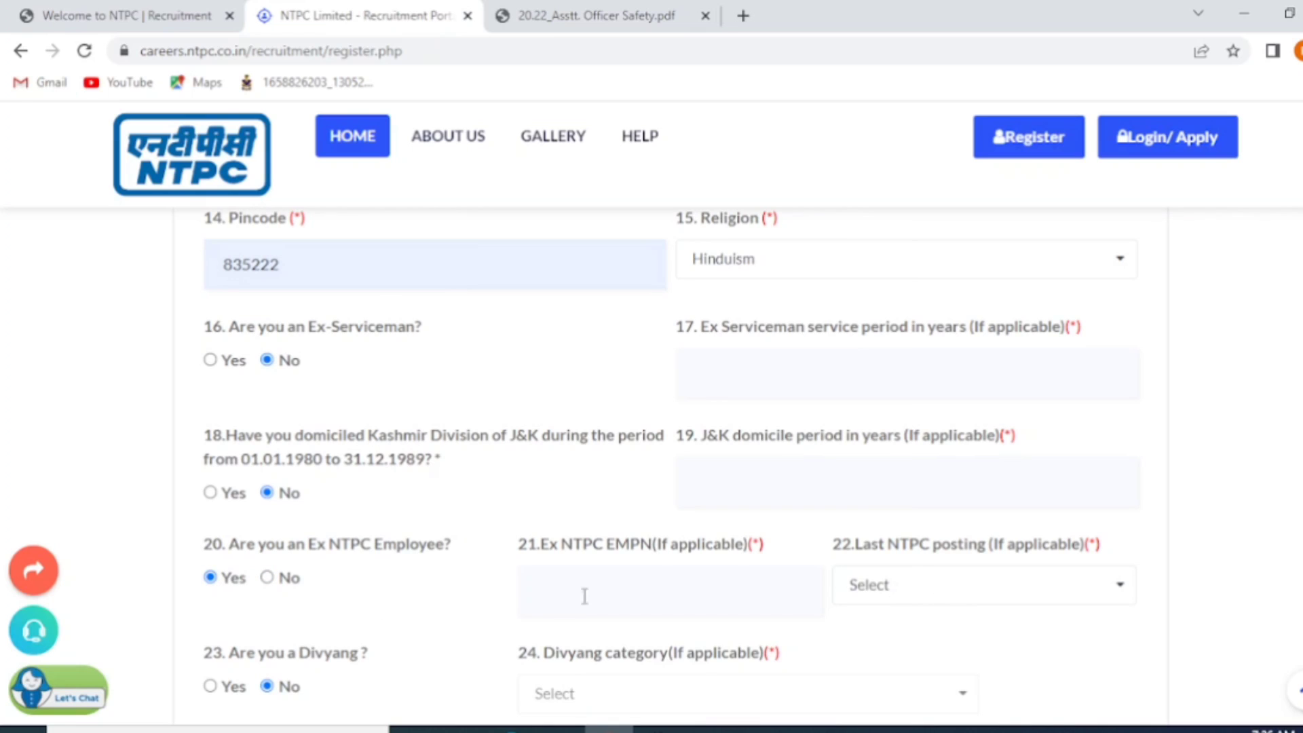
click(893, 585)
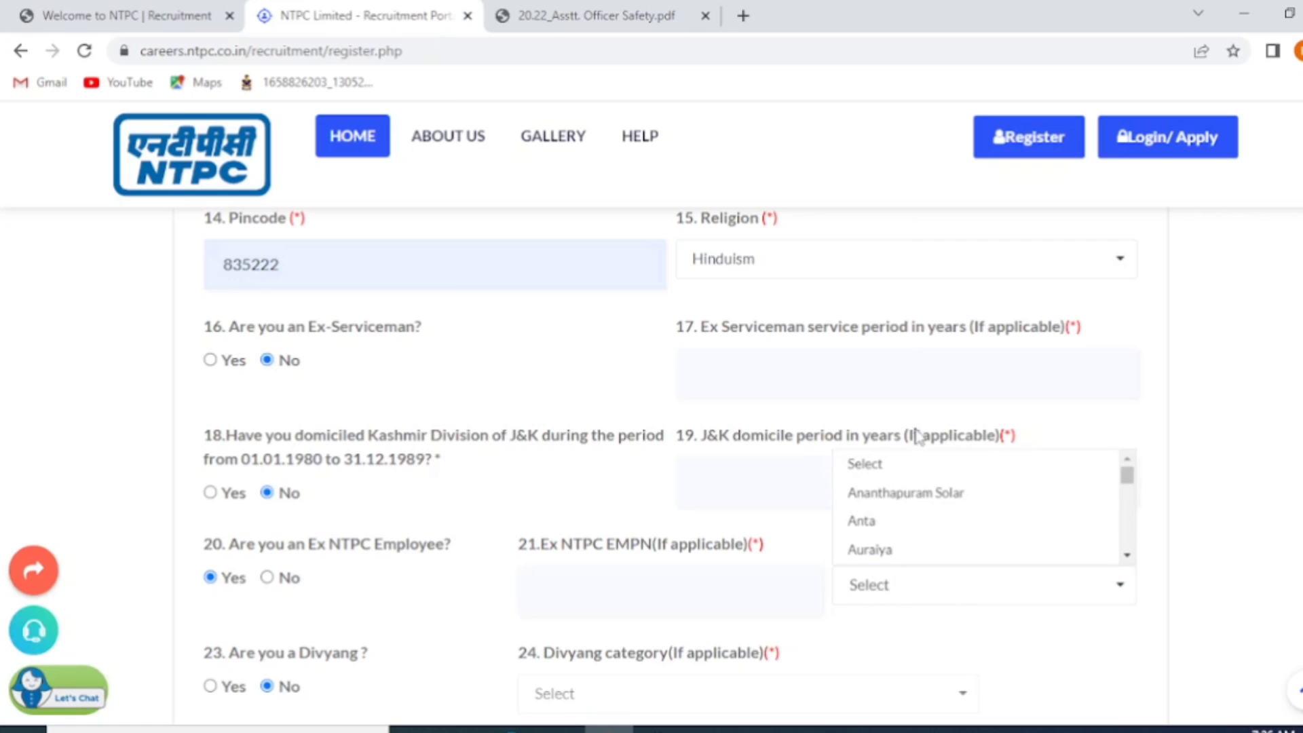
click(267, 578)
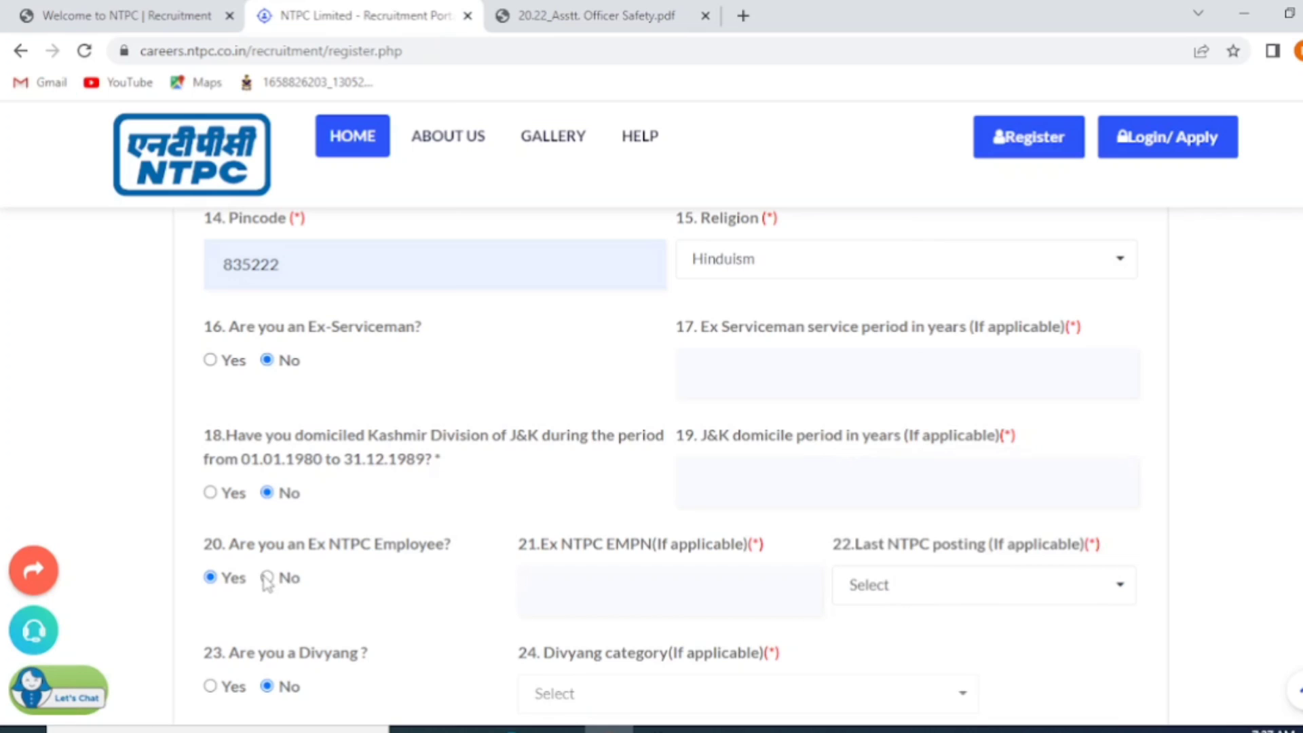
click(266, 577)
Set marital status to Single
scroll(337, 567, down, 1)
scroll(337, 566, down, 1)
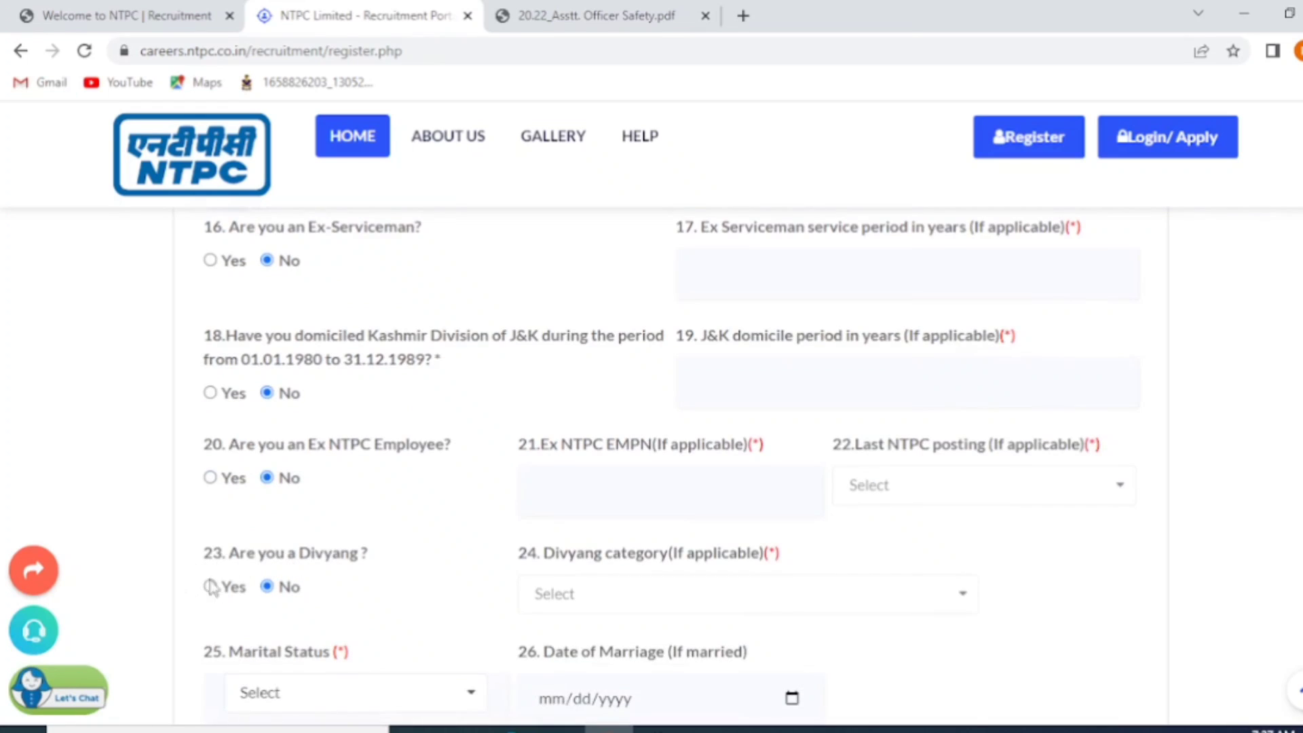
scroll(473, 590, down, 2)
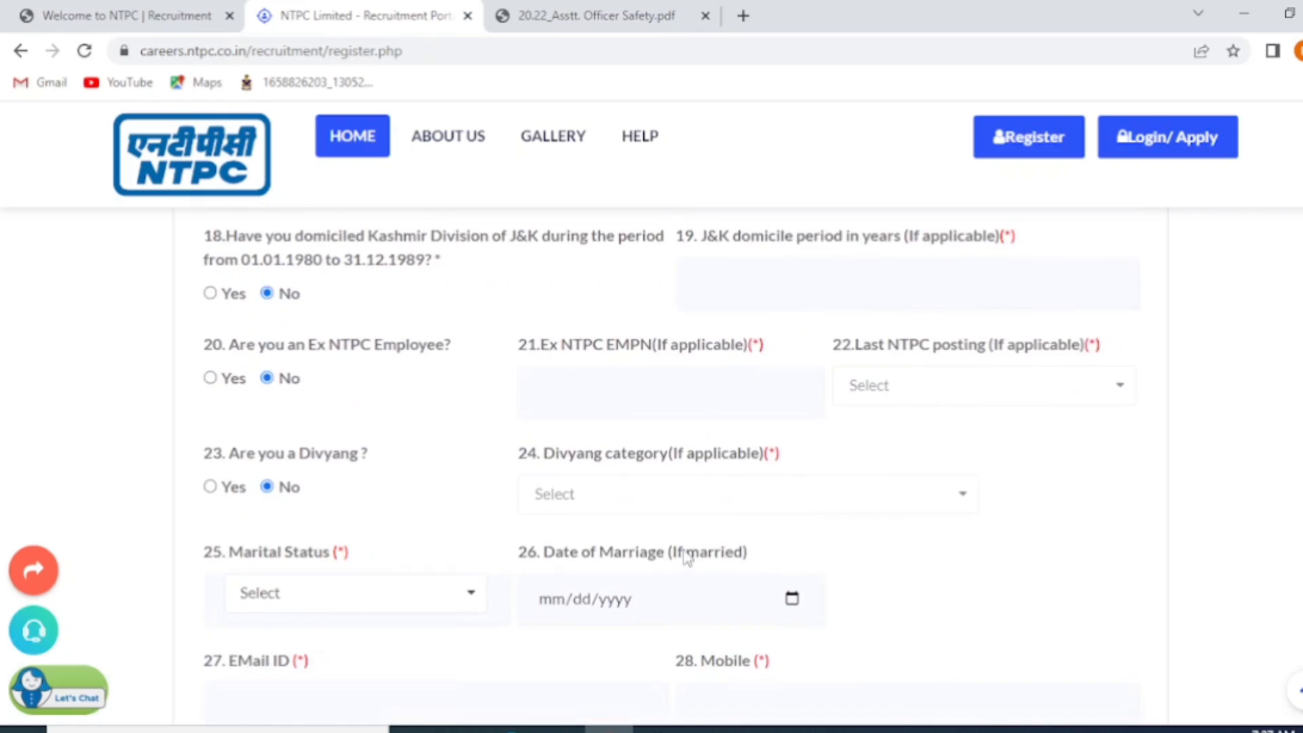
click(311, 597)
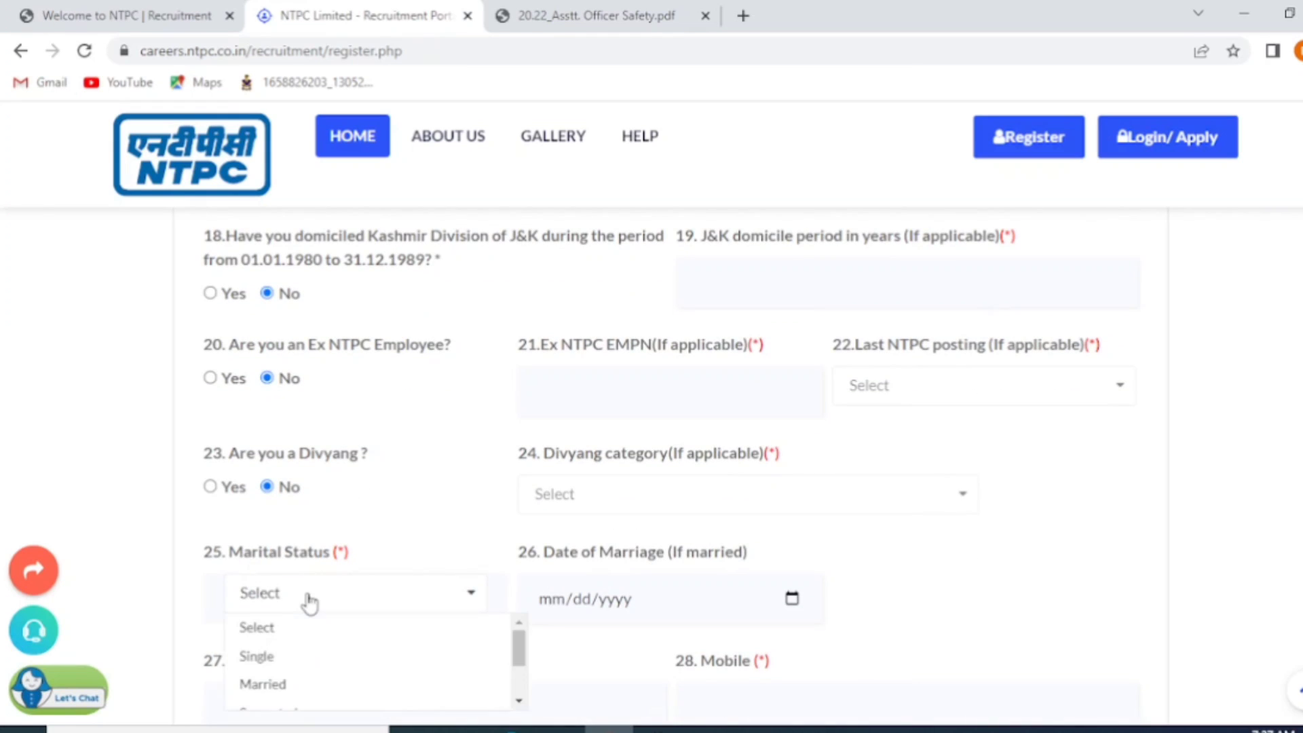
click(318, 657)
Fill in the confirmation e-mail and mobile details, then SAVE & REGISTER the form
scroll(601, 539, down, 2)
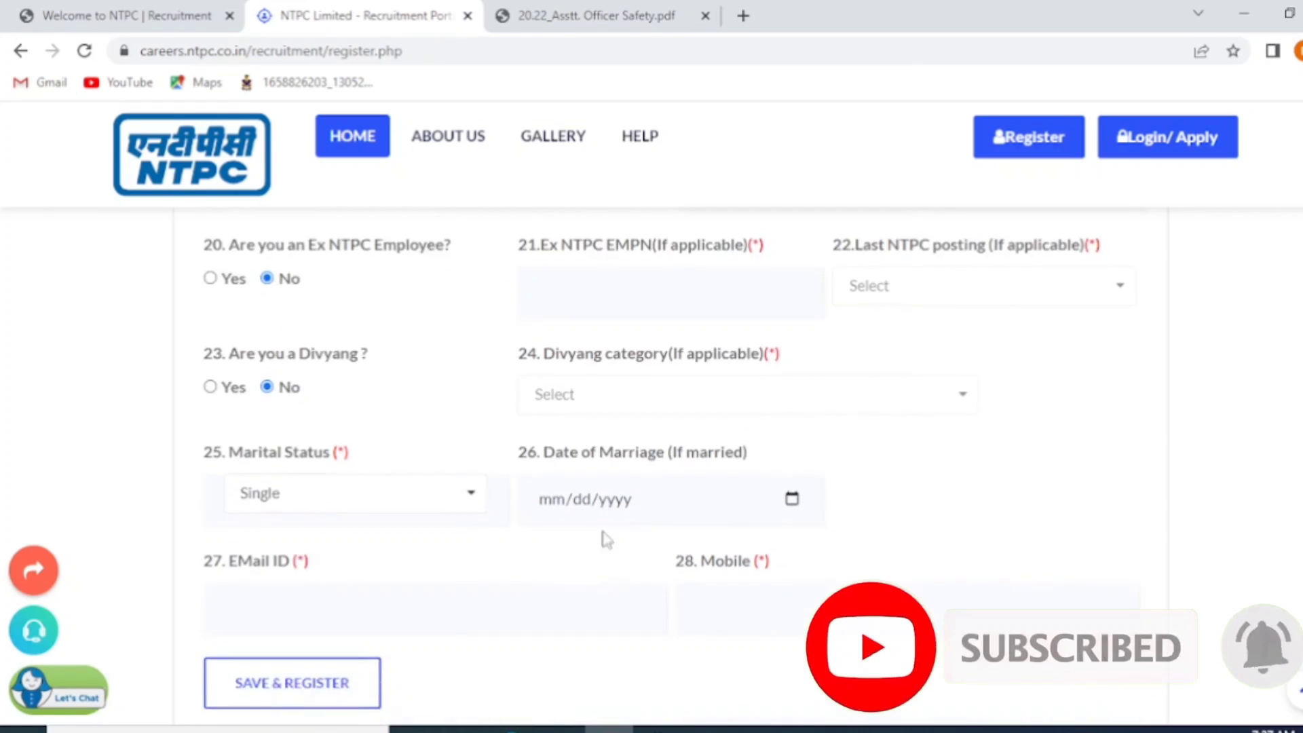
click(553, 506)
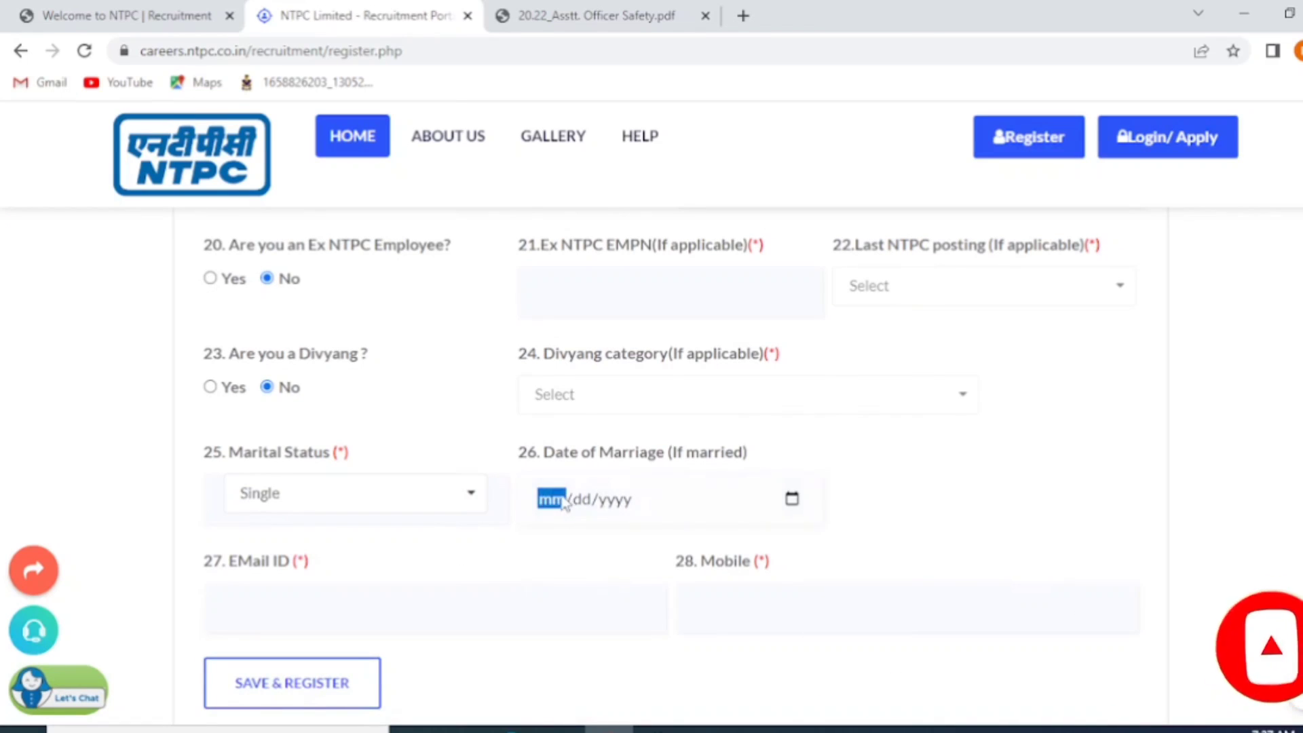
scroll(506, 526, down, 2)
click(507, 527)
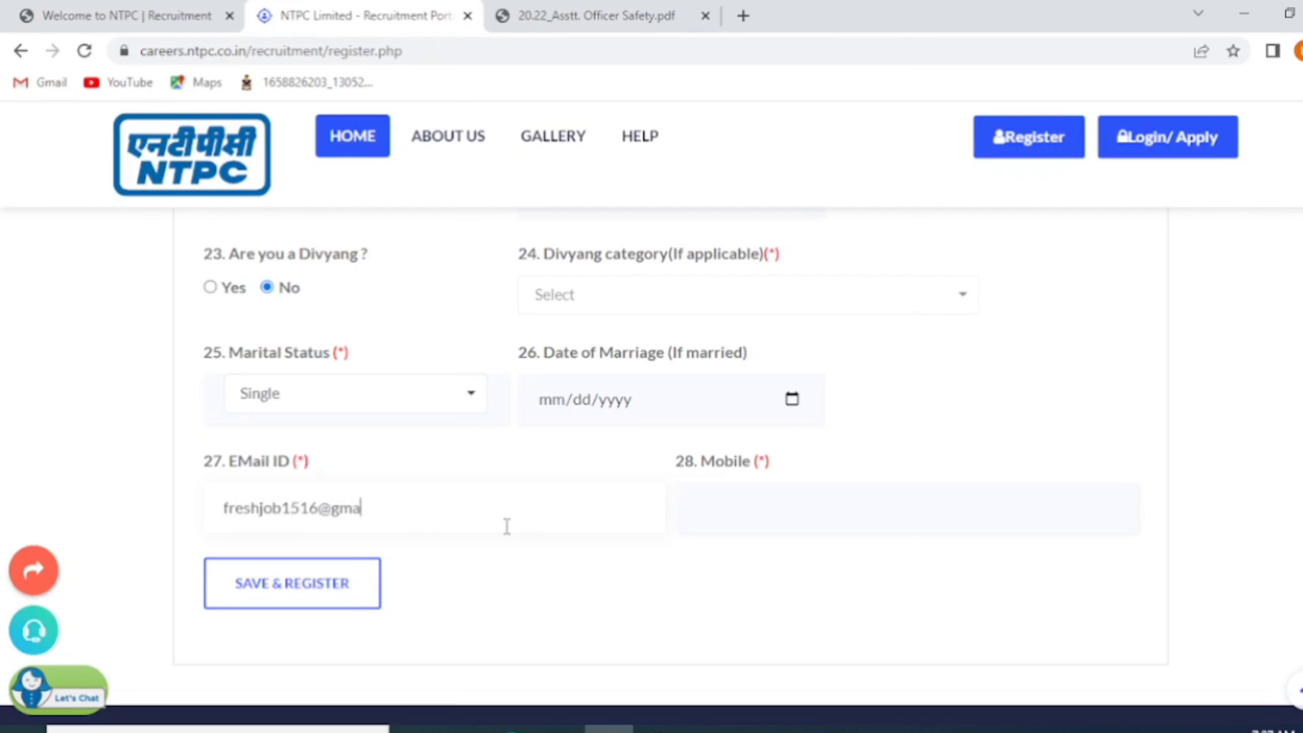
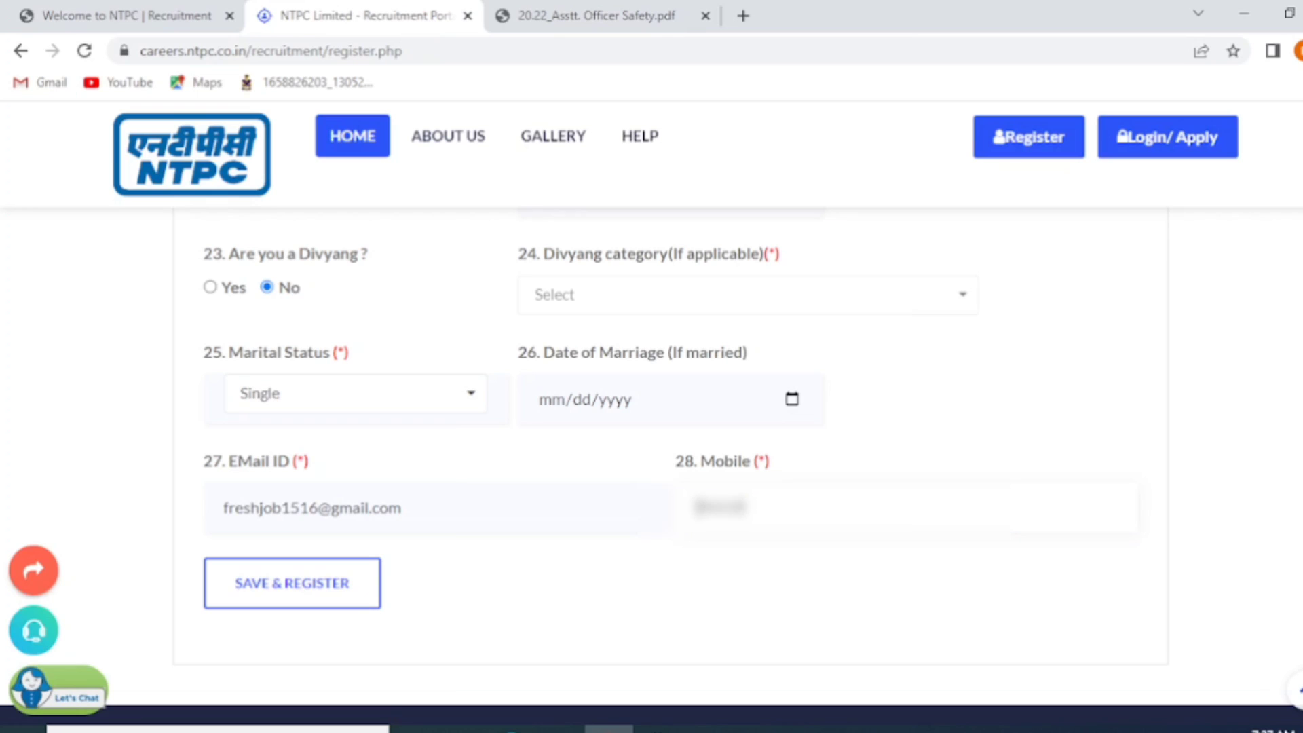
click(326, 585)
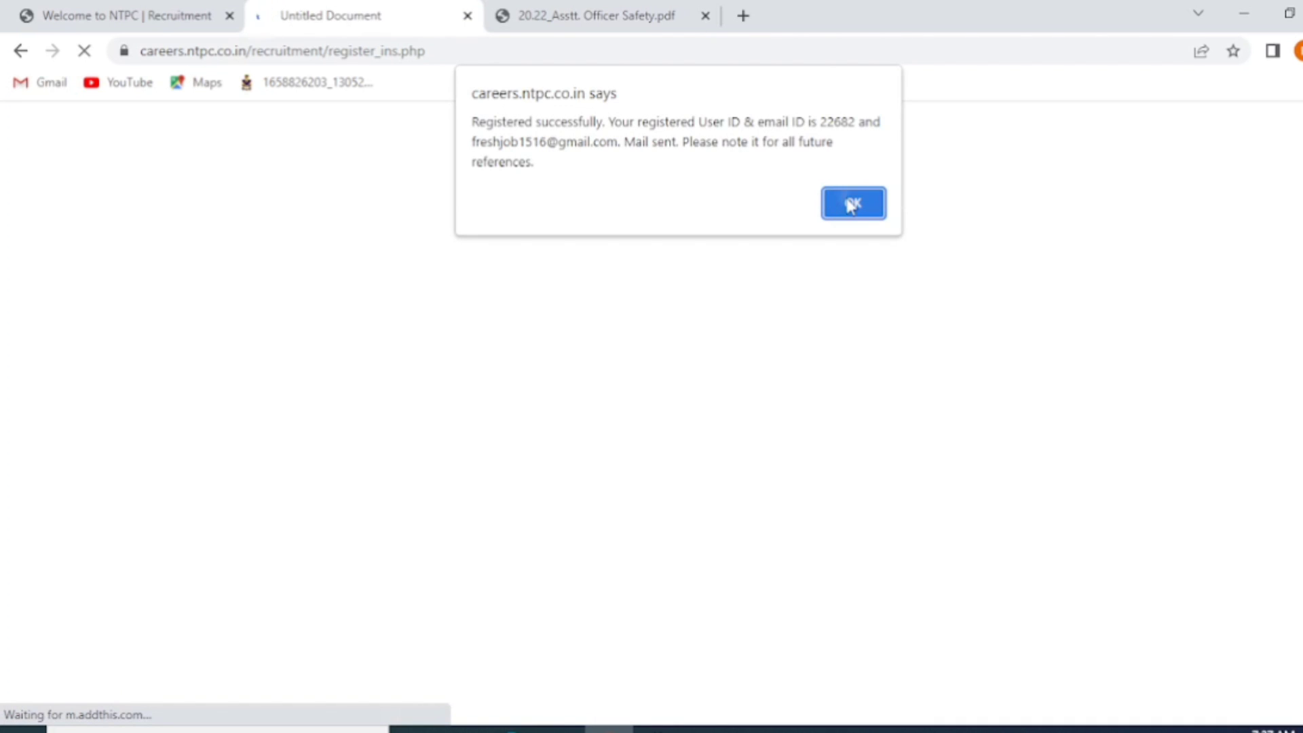
Dismiss the success alert and log in with the new user ID and registered e-mail
click(852, 205)
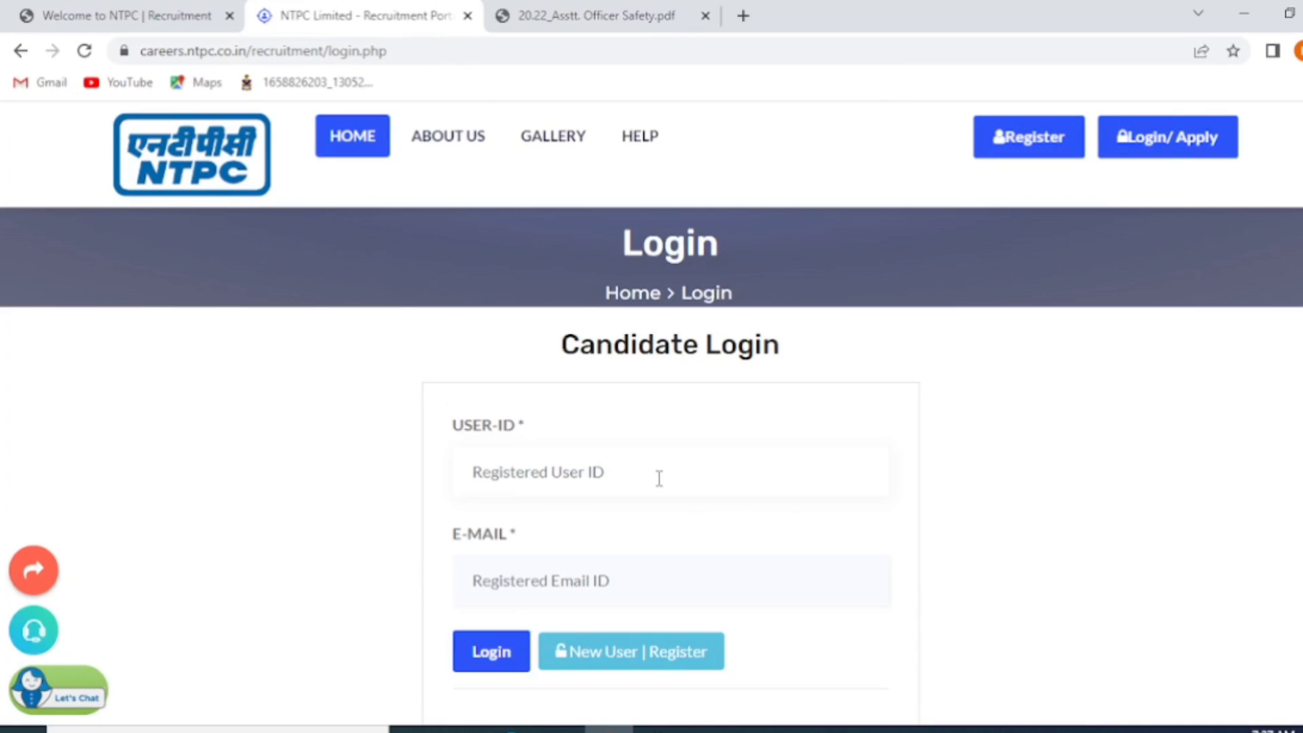
click(659, 478)
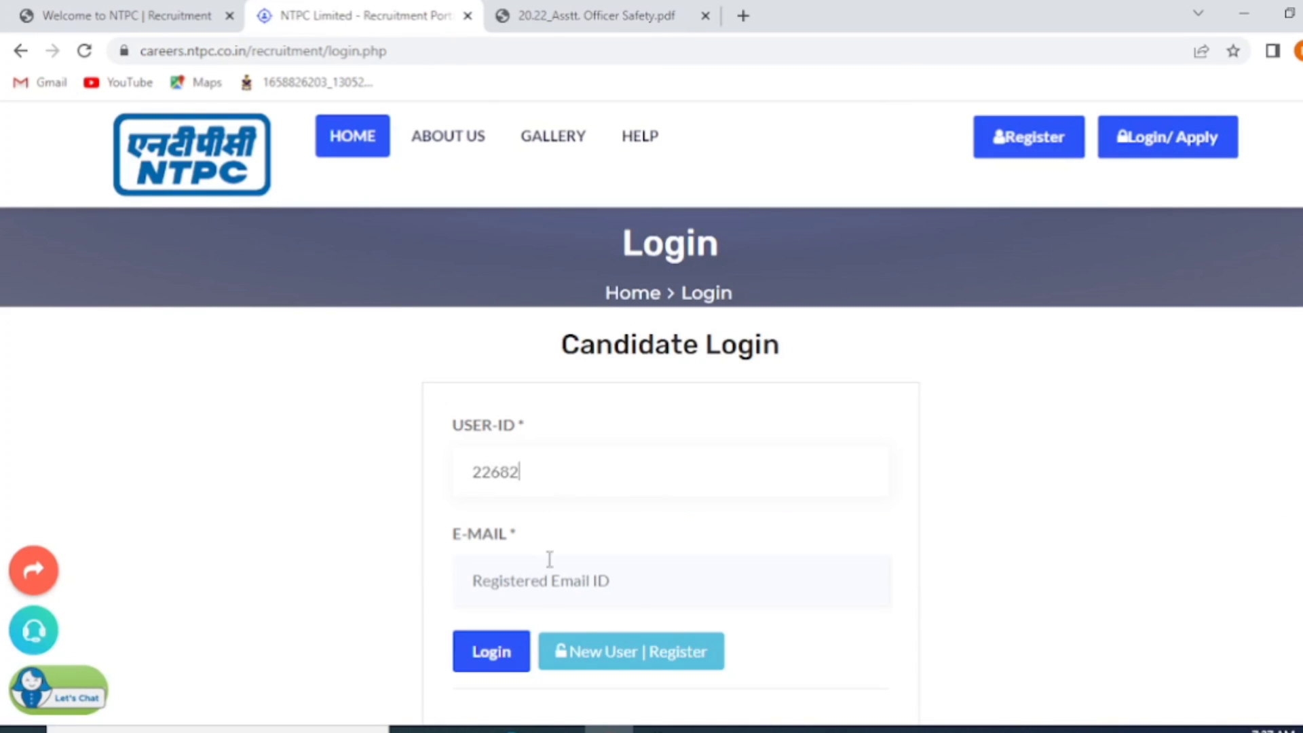
click(543, 595)
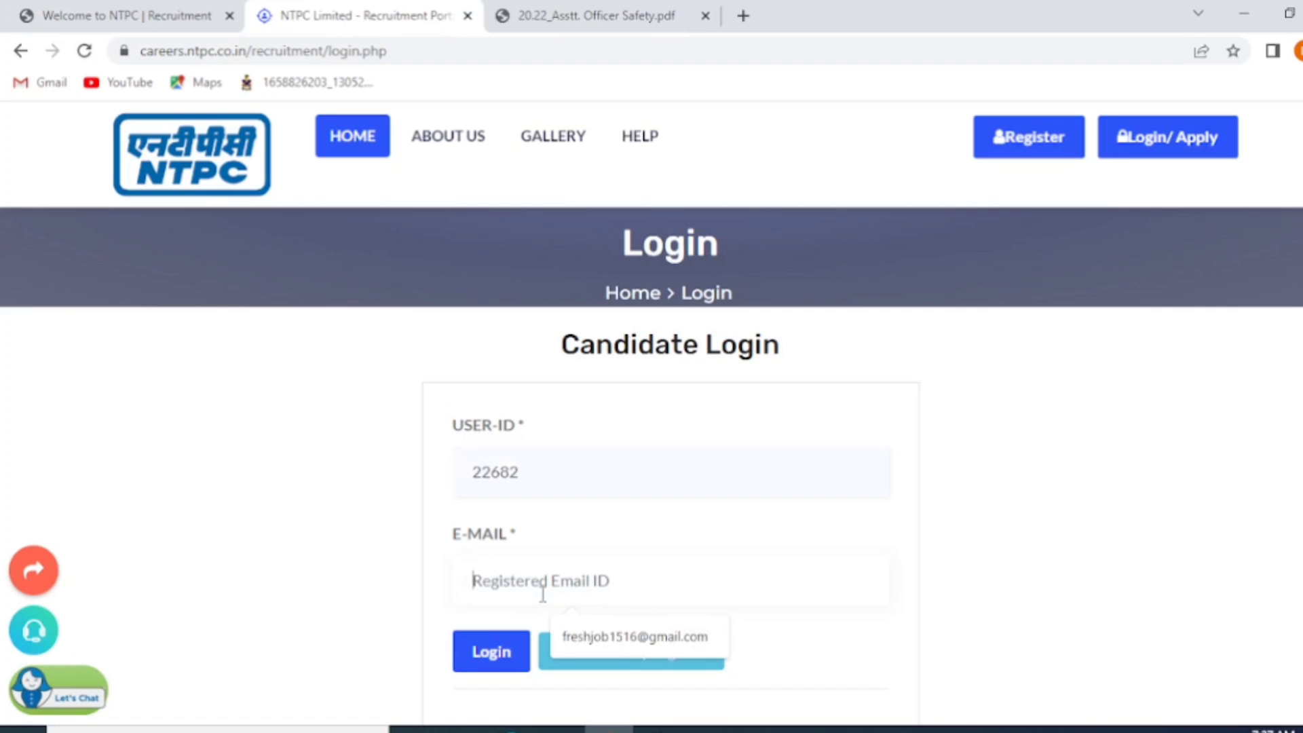
click(581, 633)
click(489, 664)
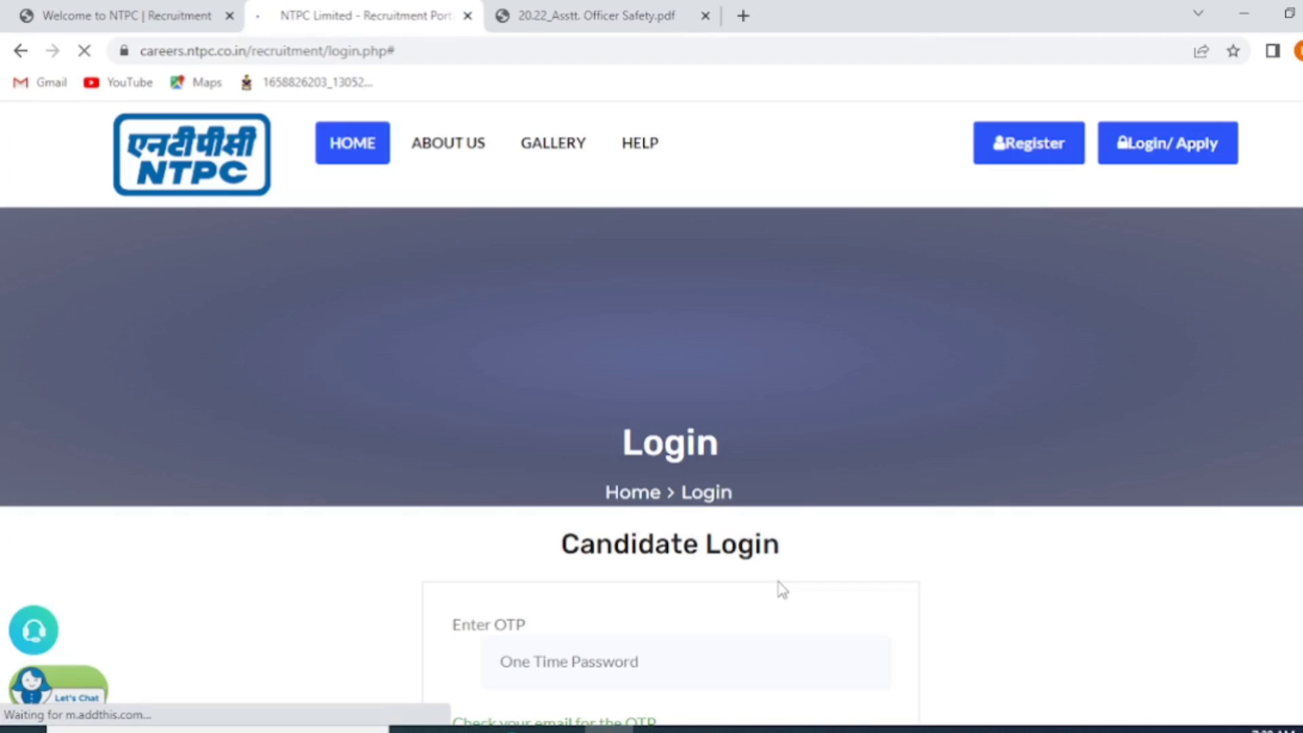
Enter the emailed one-time password, pass the reCAPTCHA check, and submit
click(640, 461)
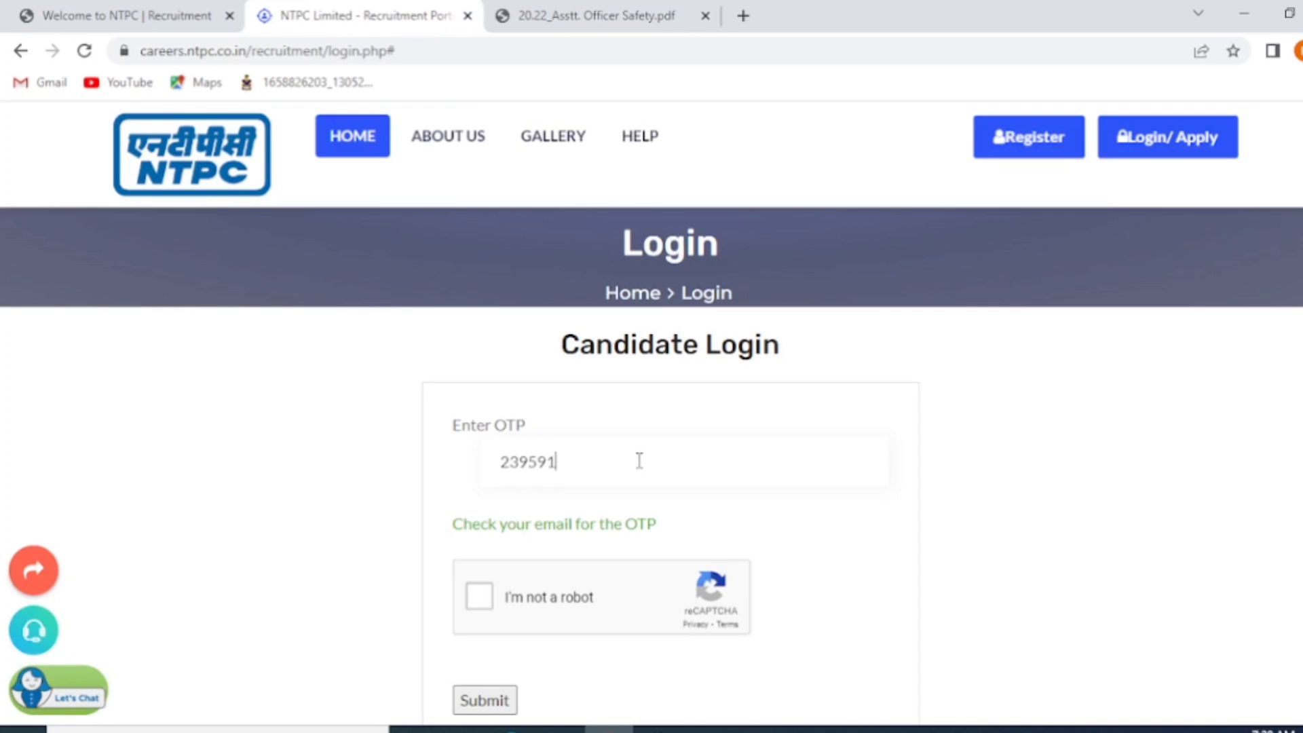
click(479, 596)
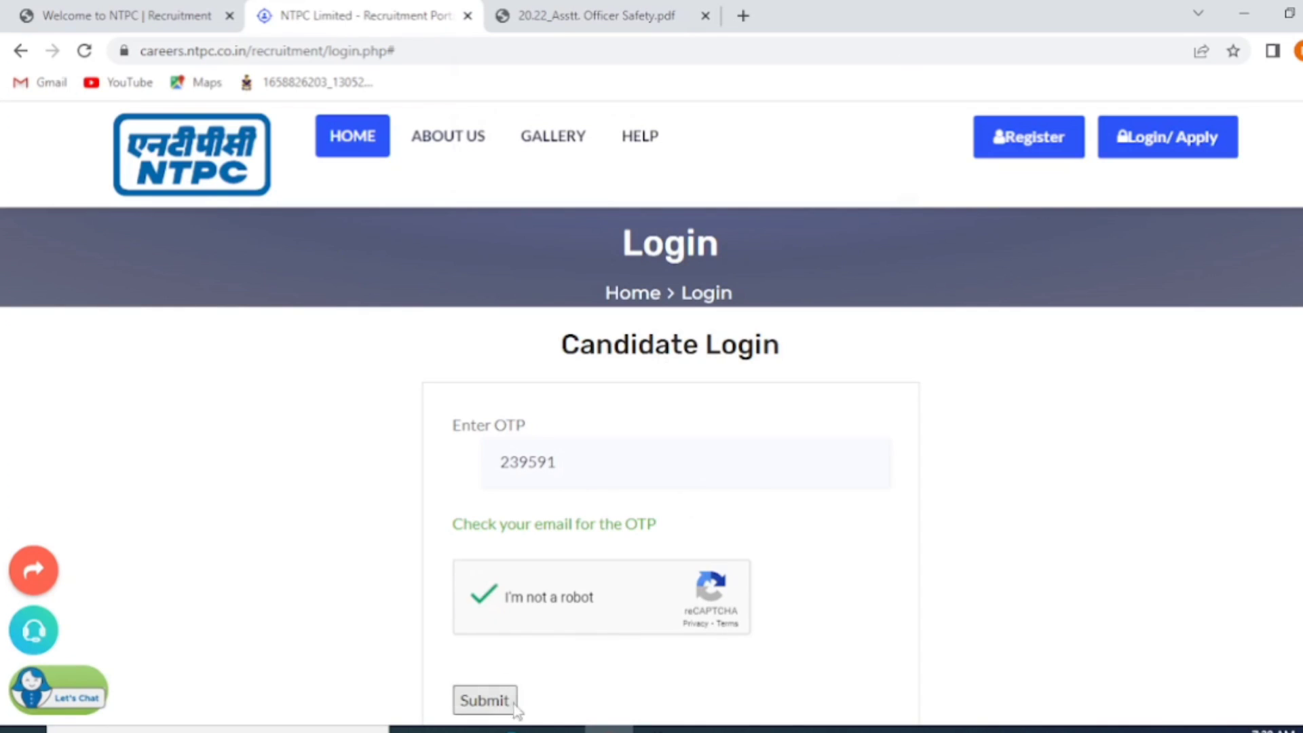
click(485, 701)
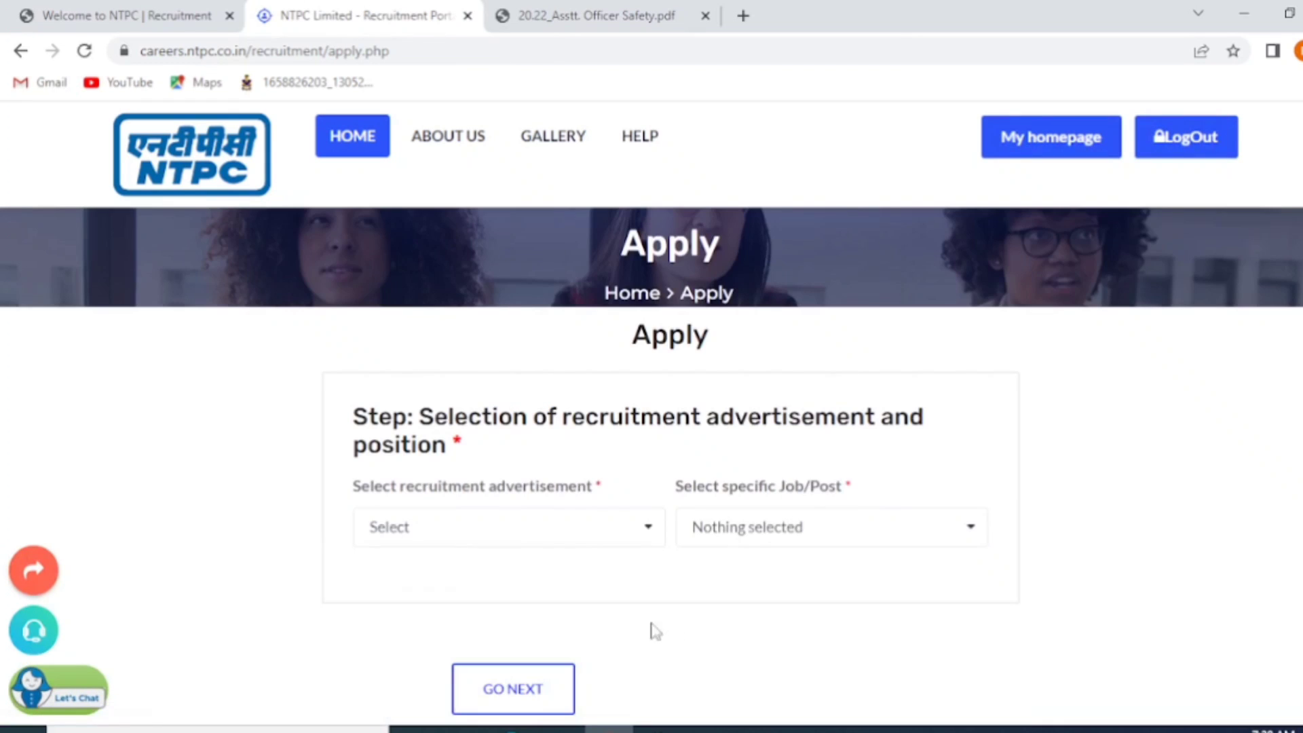
Select advertisement AdvNo-202022 and the Assistant Officer (Safety) at E0 level post
click(467, 540)
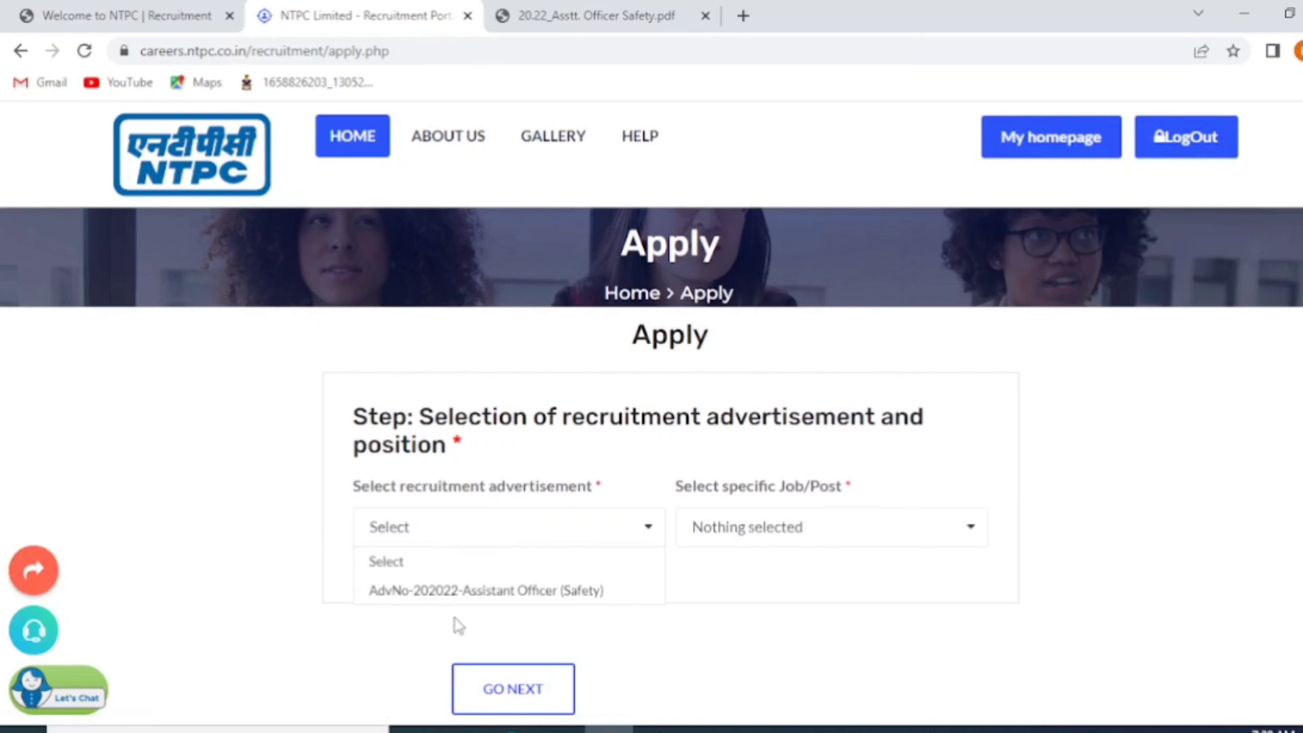
click(473, 592)
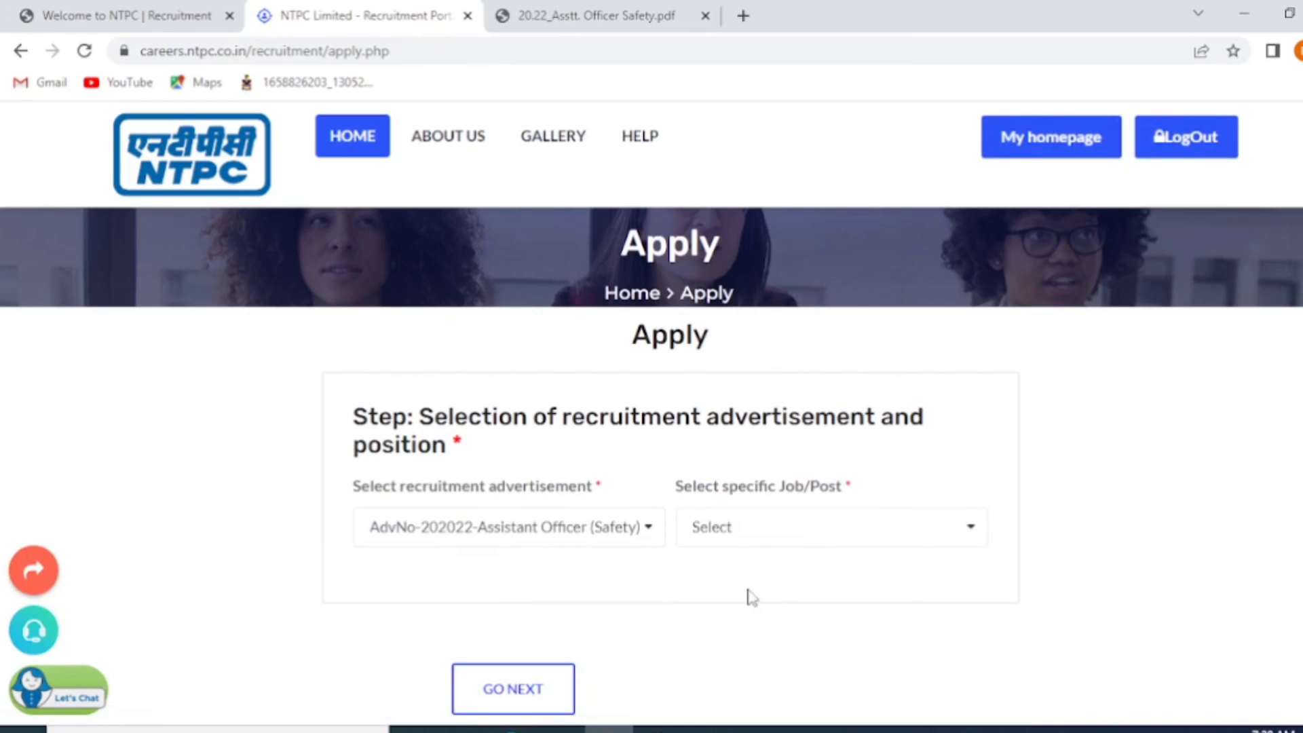
click(771, 533)
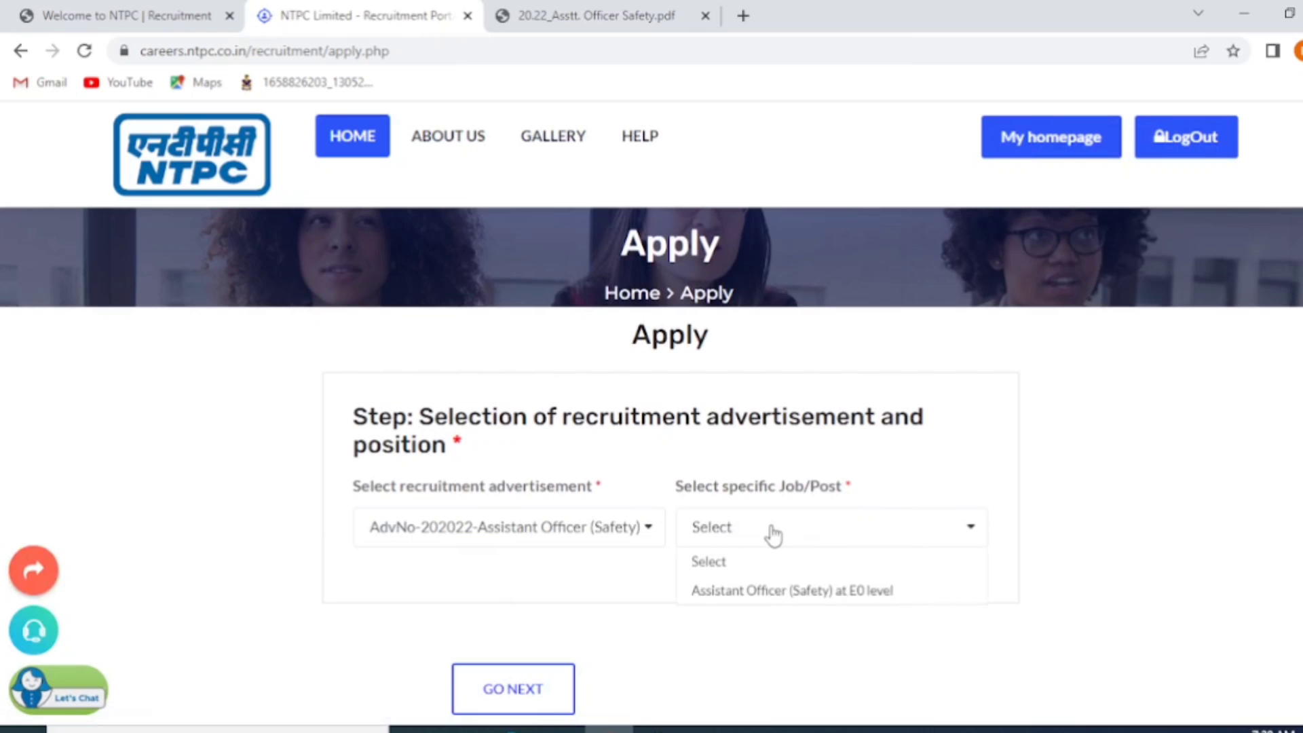
click(746, 590)
scroll(651, 543, down, 3)
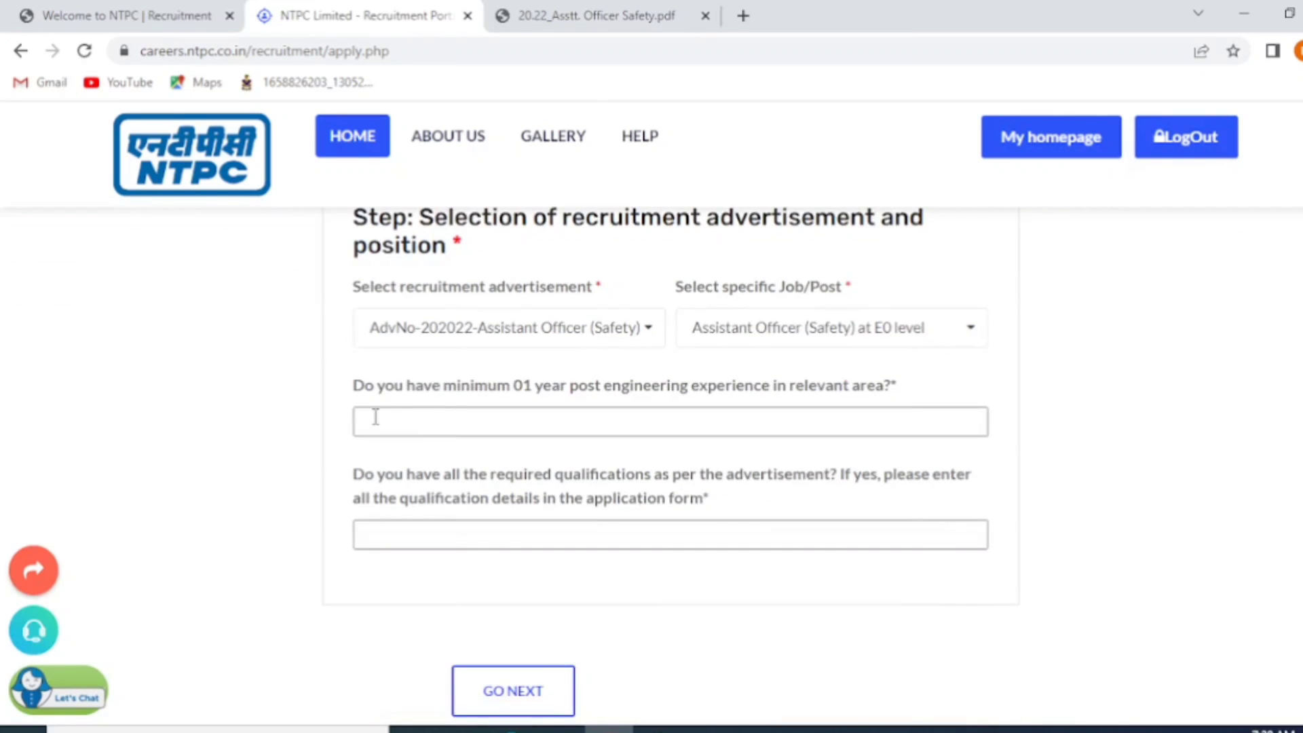
scroll(417, 408, up, 1)
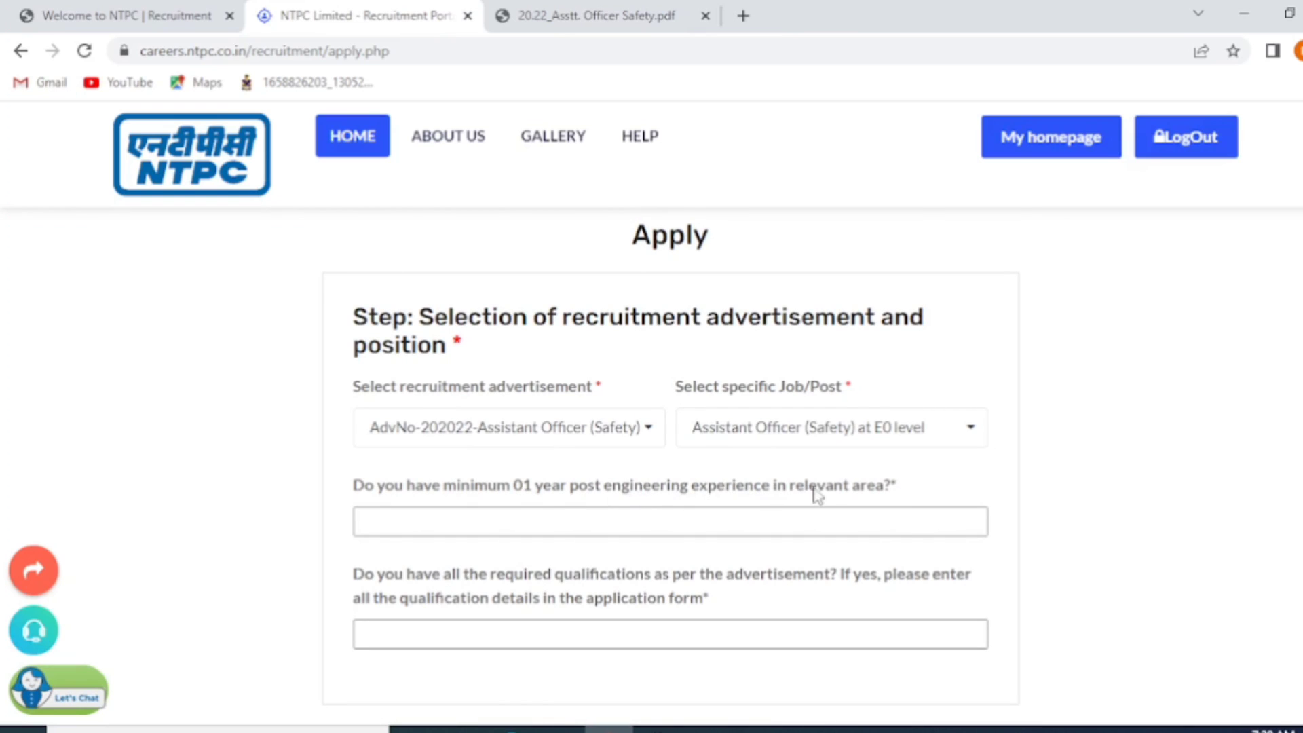
Answer yes on experience, describe an Electrical engineering degree with industrial safety, and GO NEXT
scroll(818, 496, down, 1)
click(564, 429)
key(Tab)
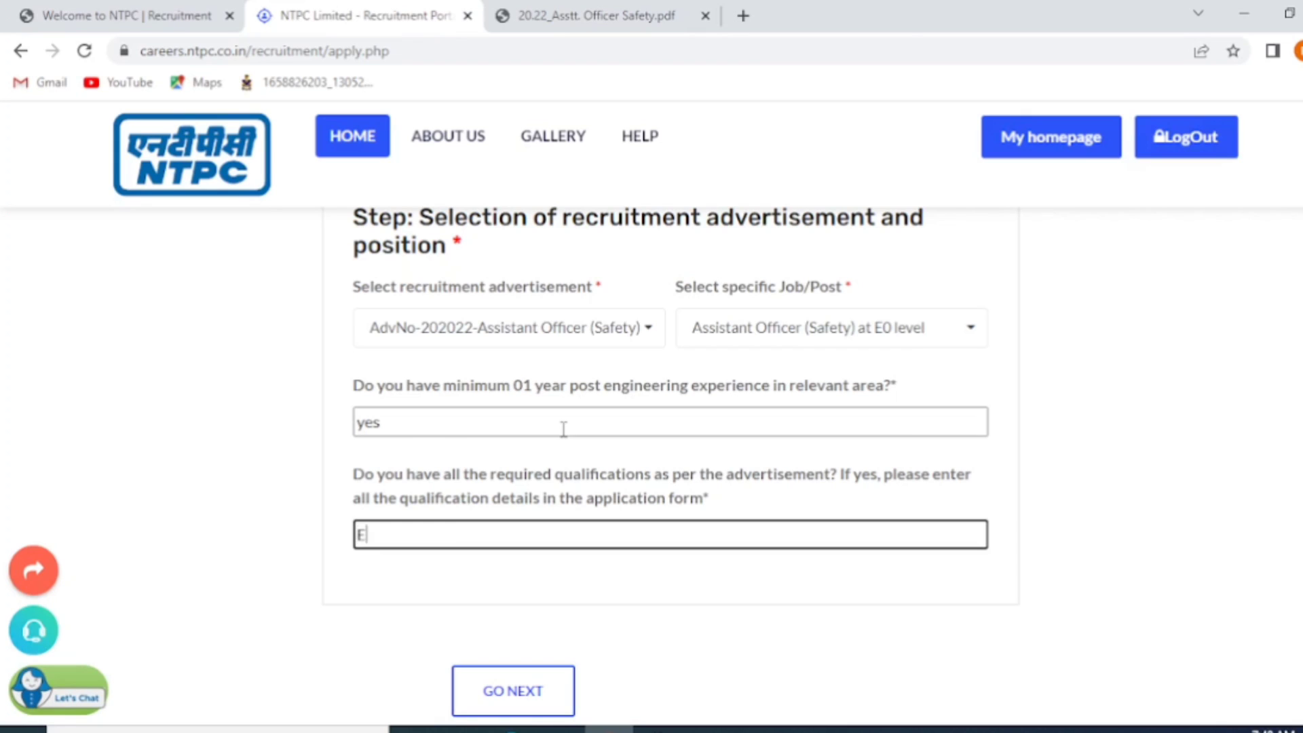
text(Engineerig deg)
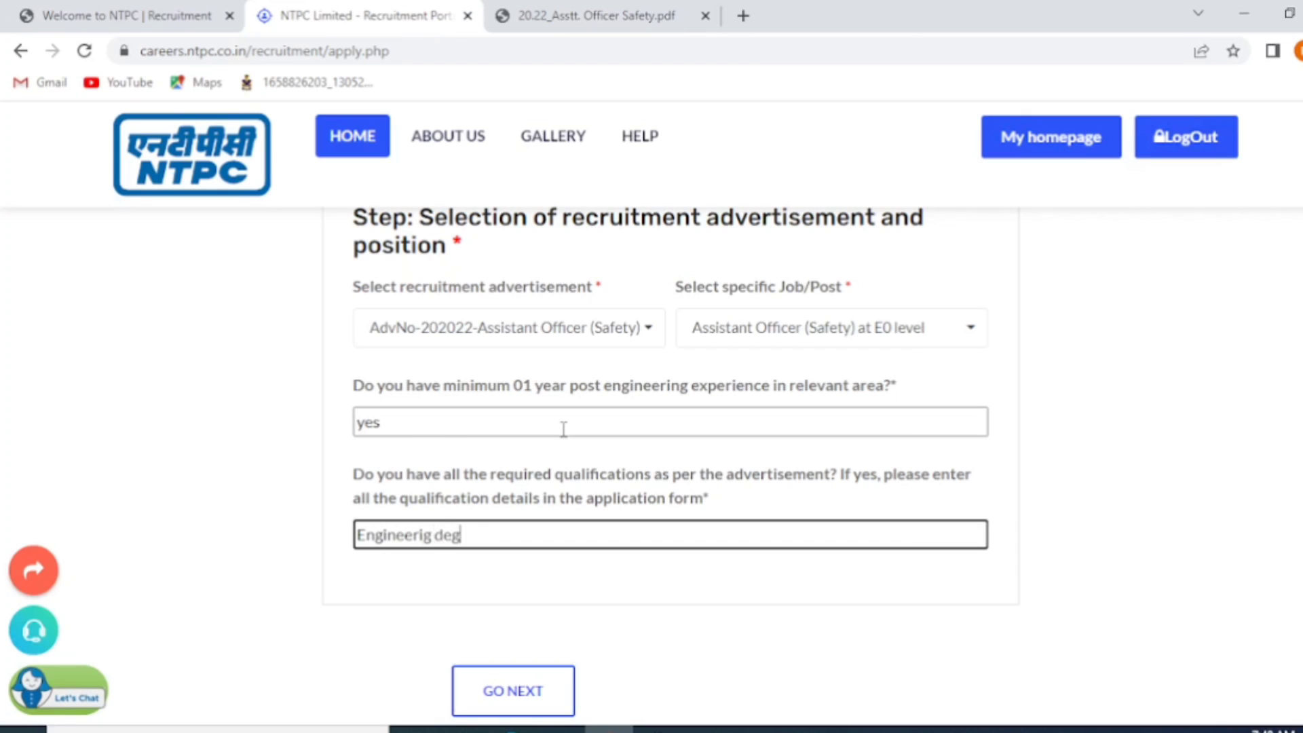
text(ree in )
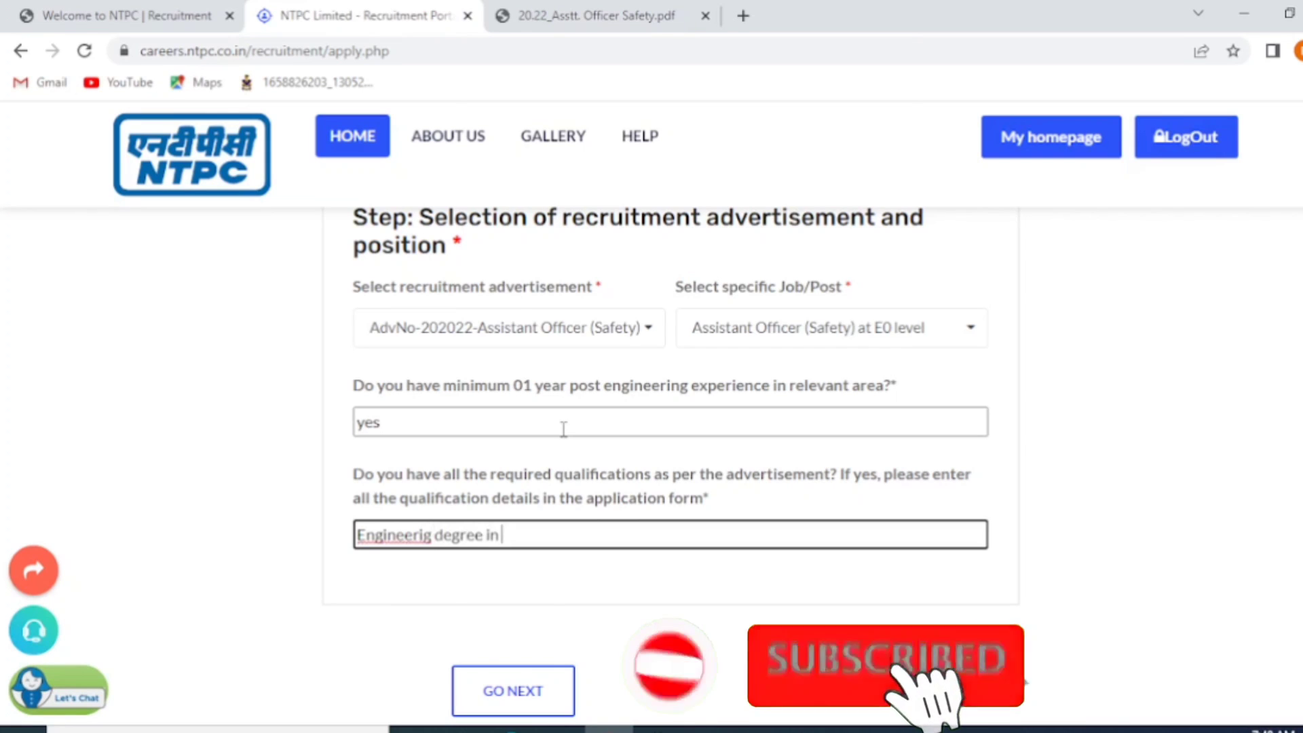
text(Electrical with Diploma in Industrial s)
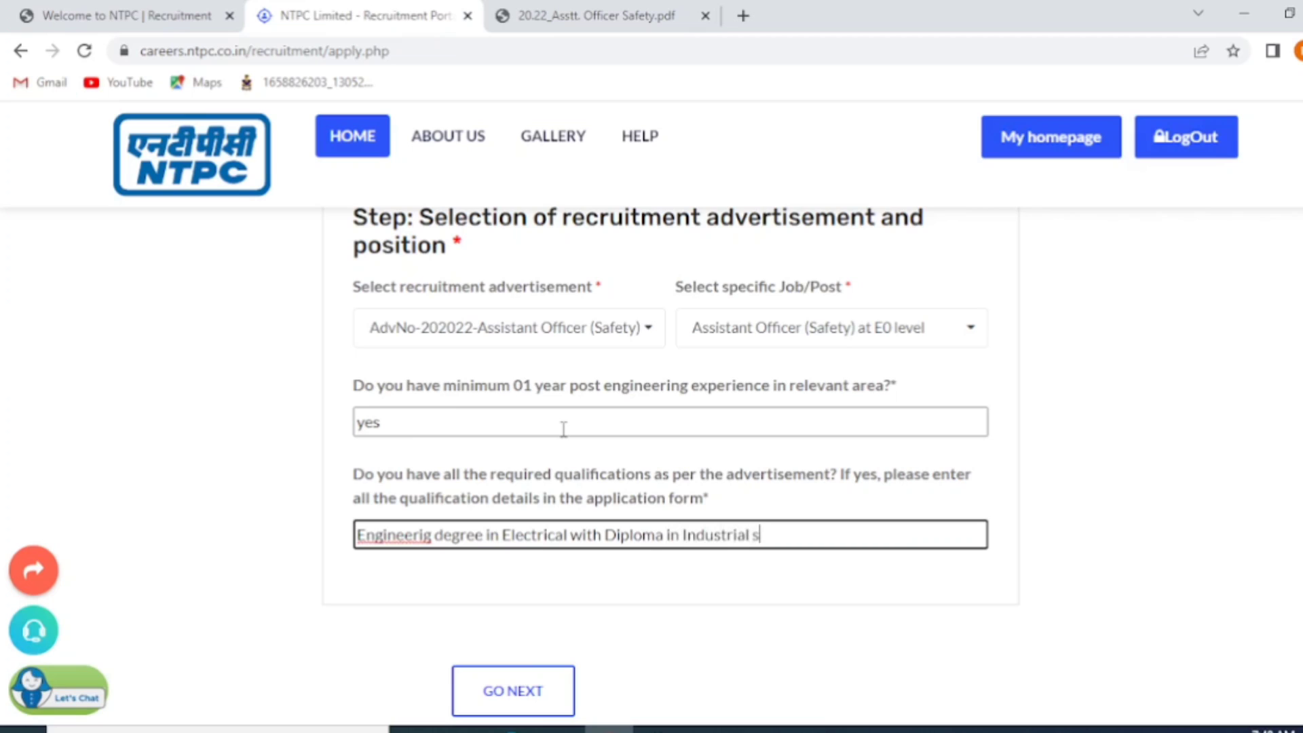
text(afety and 01 year experience)
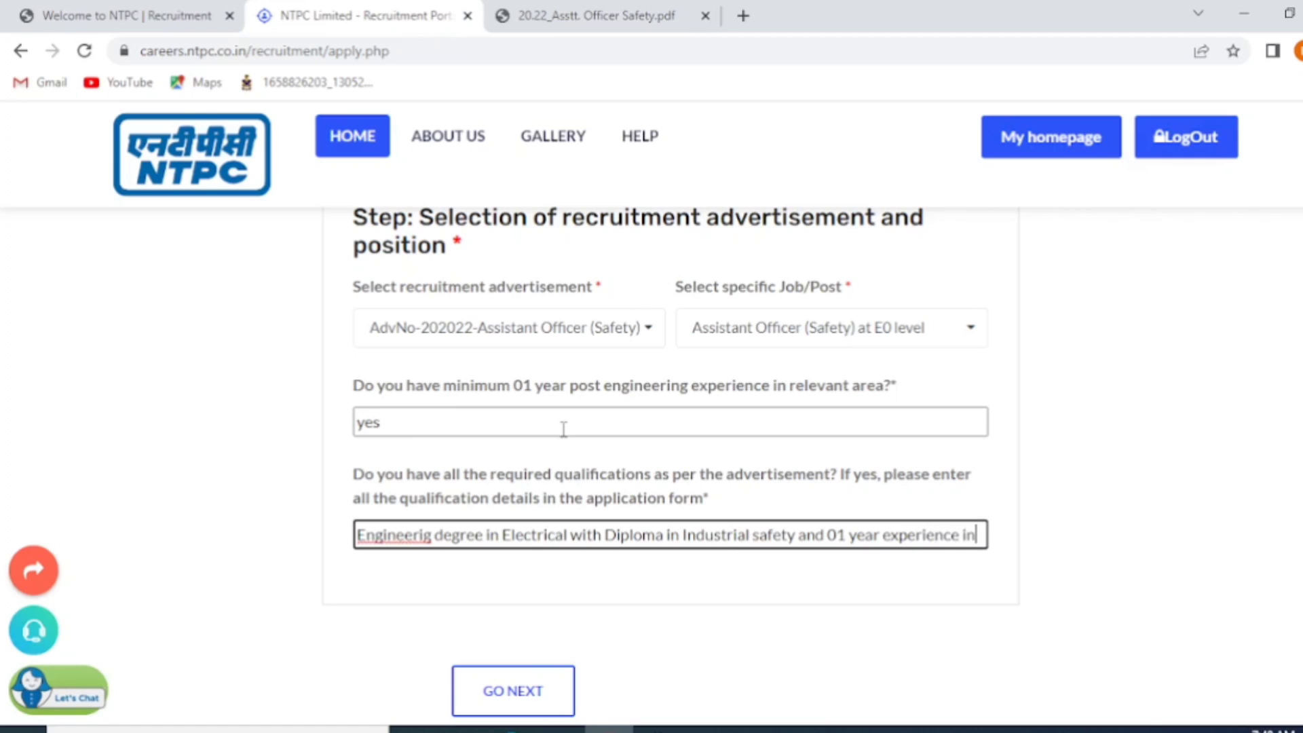
text(industrial)
text(safety)
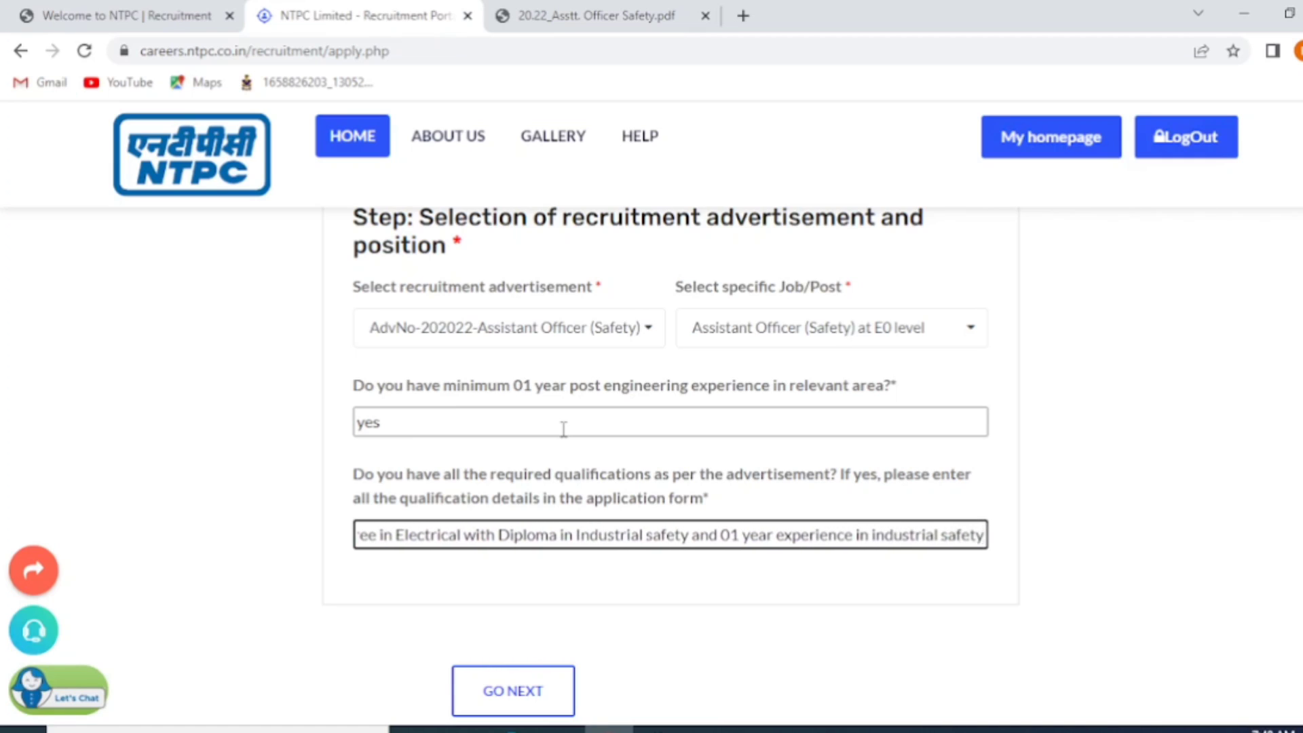
text(.)
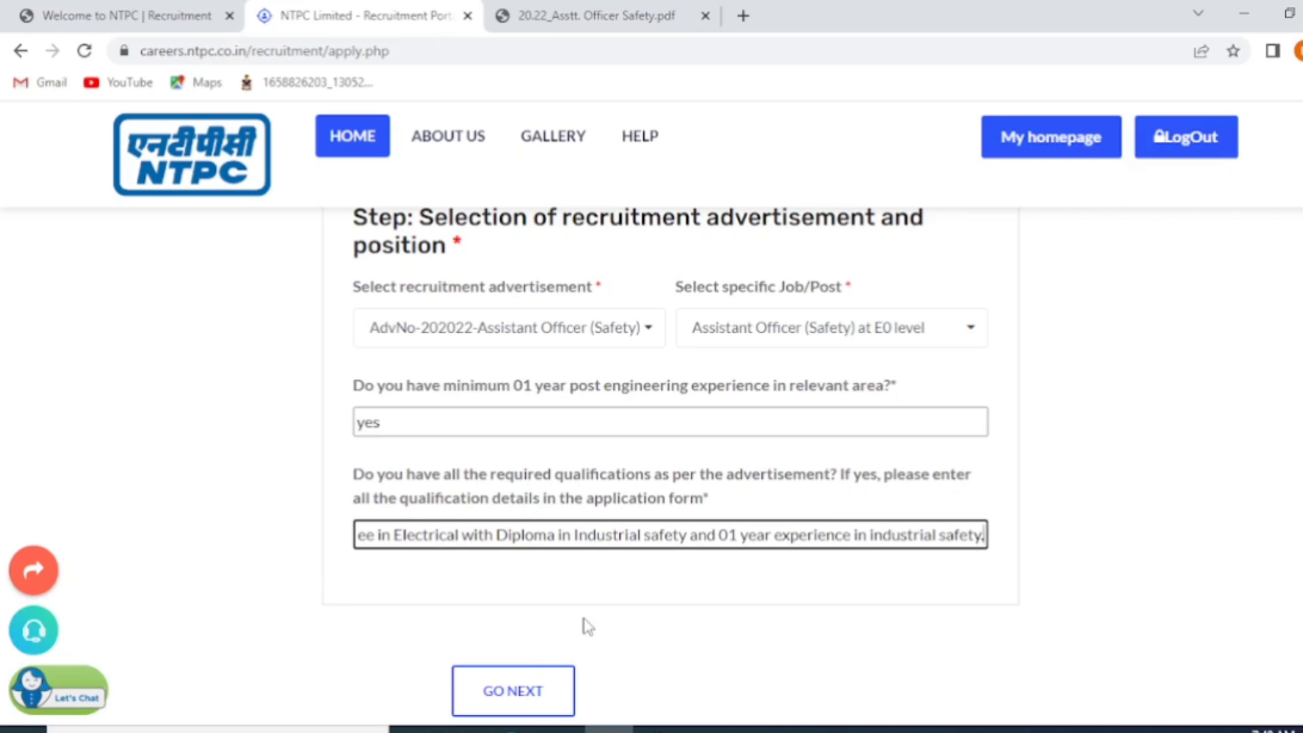
scroll(588, 626, down, 2)
click(490, 618)
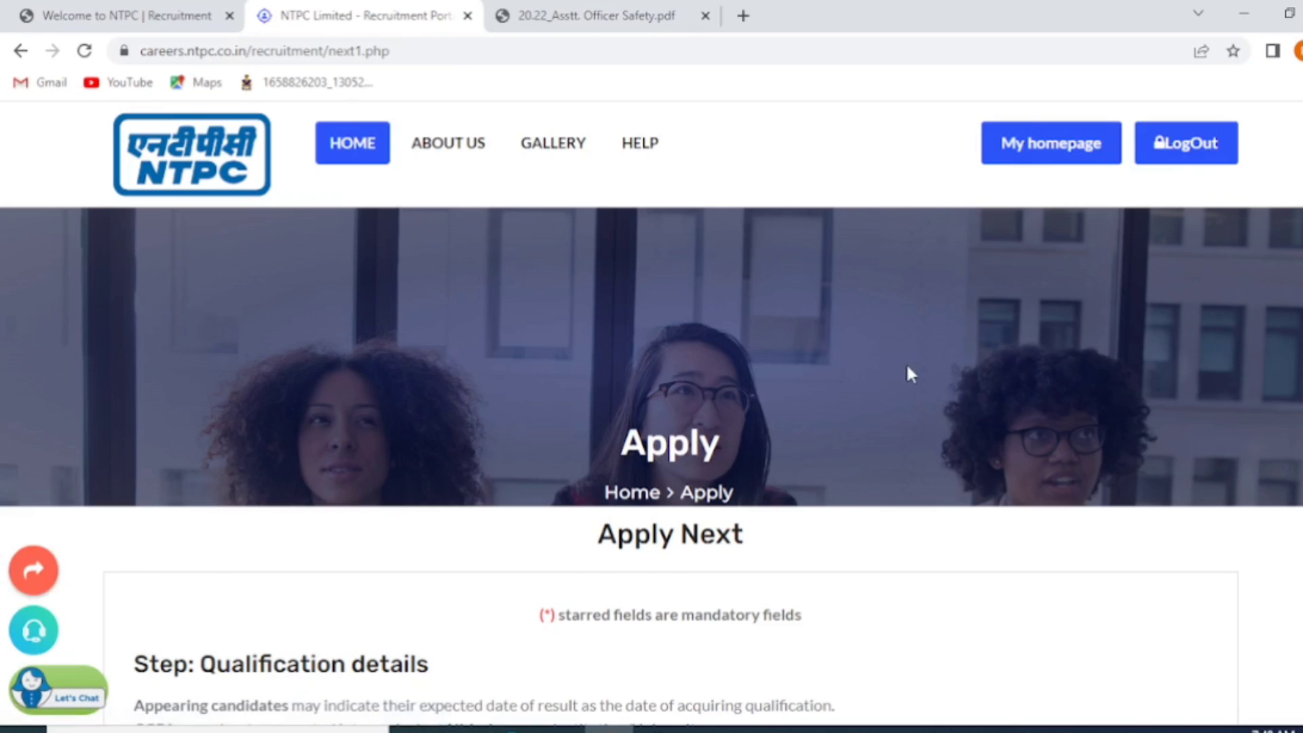
Set Qualification 1 to B.E/B.Tech, branch Electrical, institute Other, and choose the university
scroll(909, 370, down, 6)
click(261, 368)
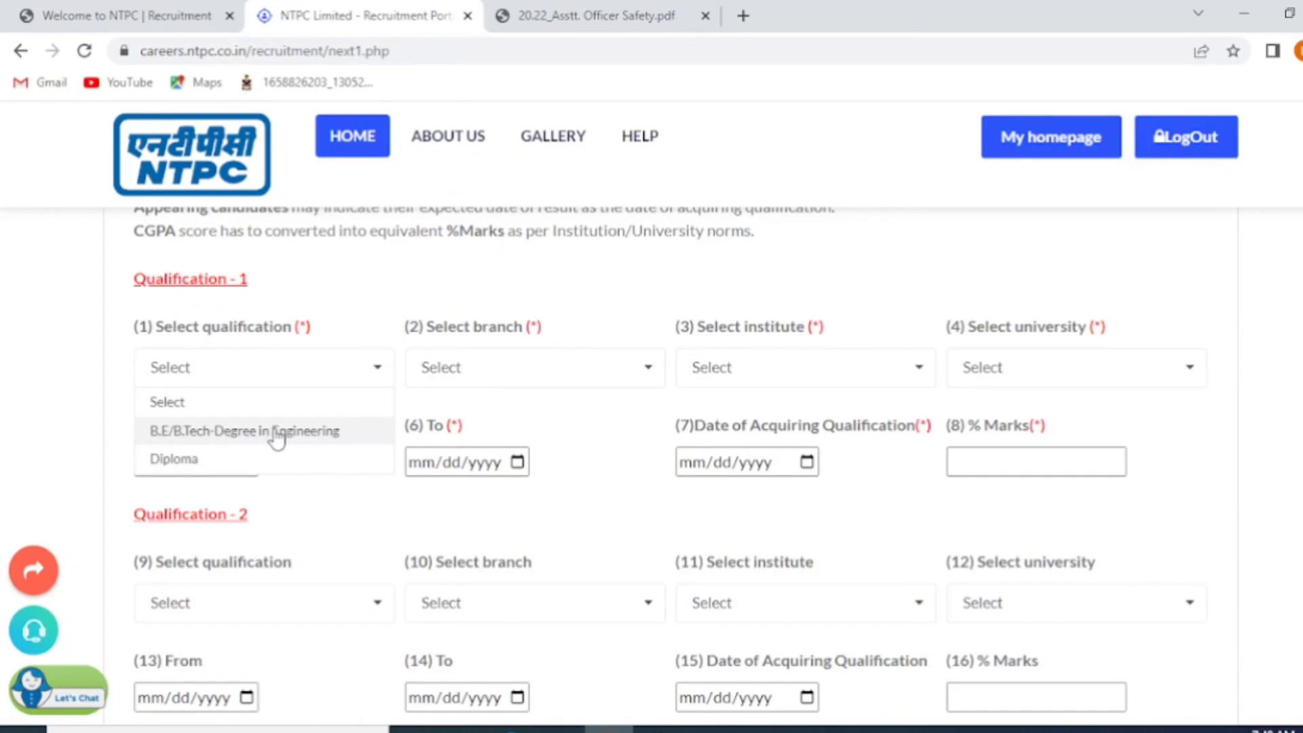
click(281, 440)
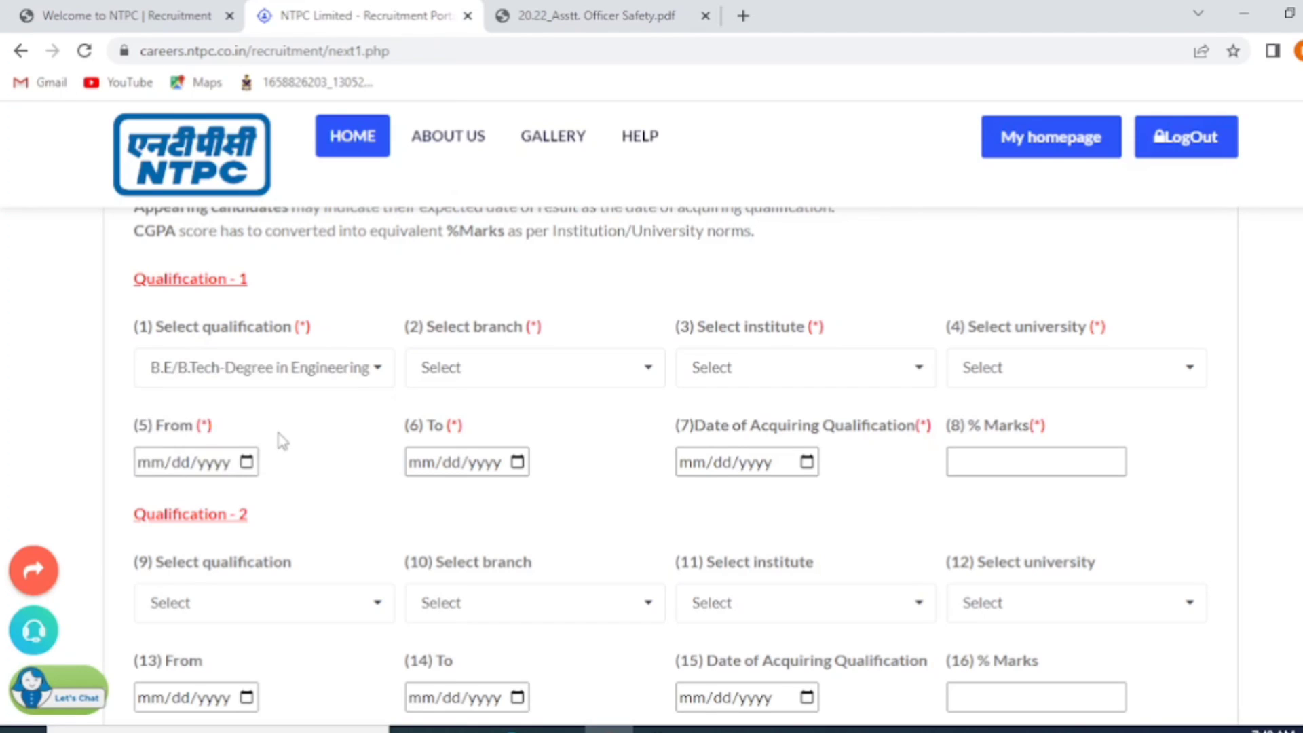
click(519, 377)
click(478, 433)
click(753, 369)
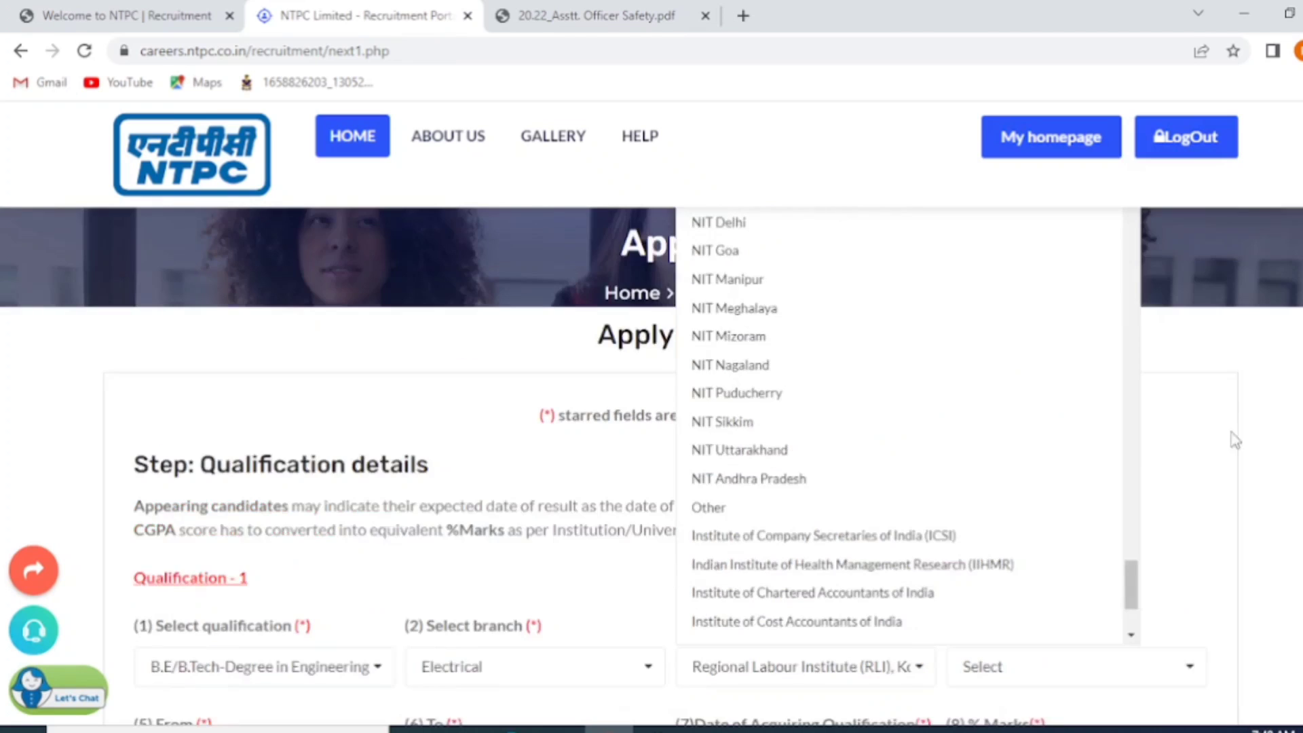
click(781, 511)
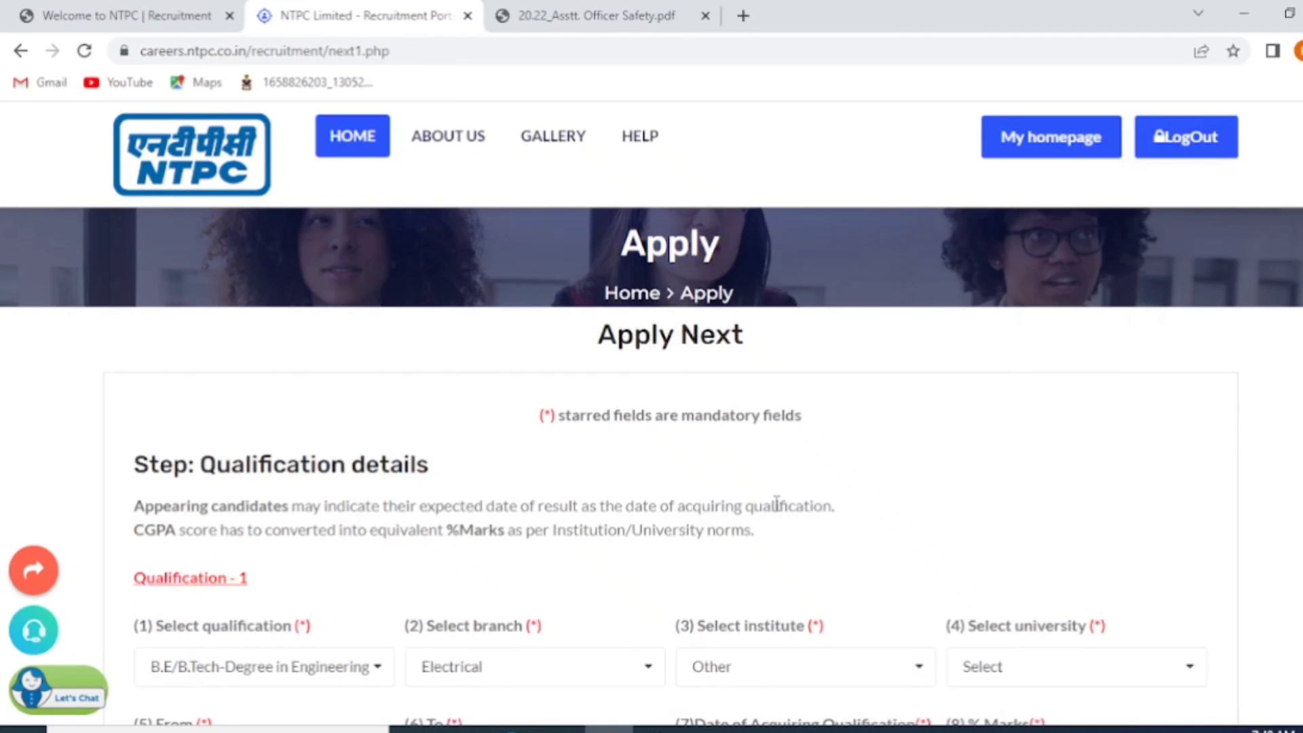
scroll(1047, 460, down, 3)
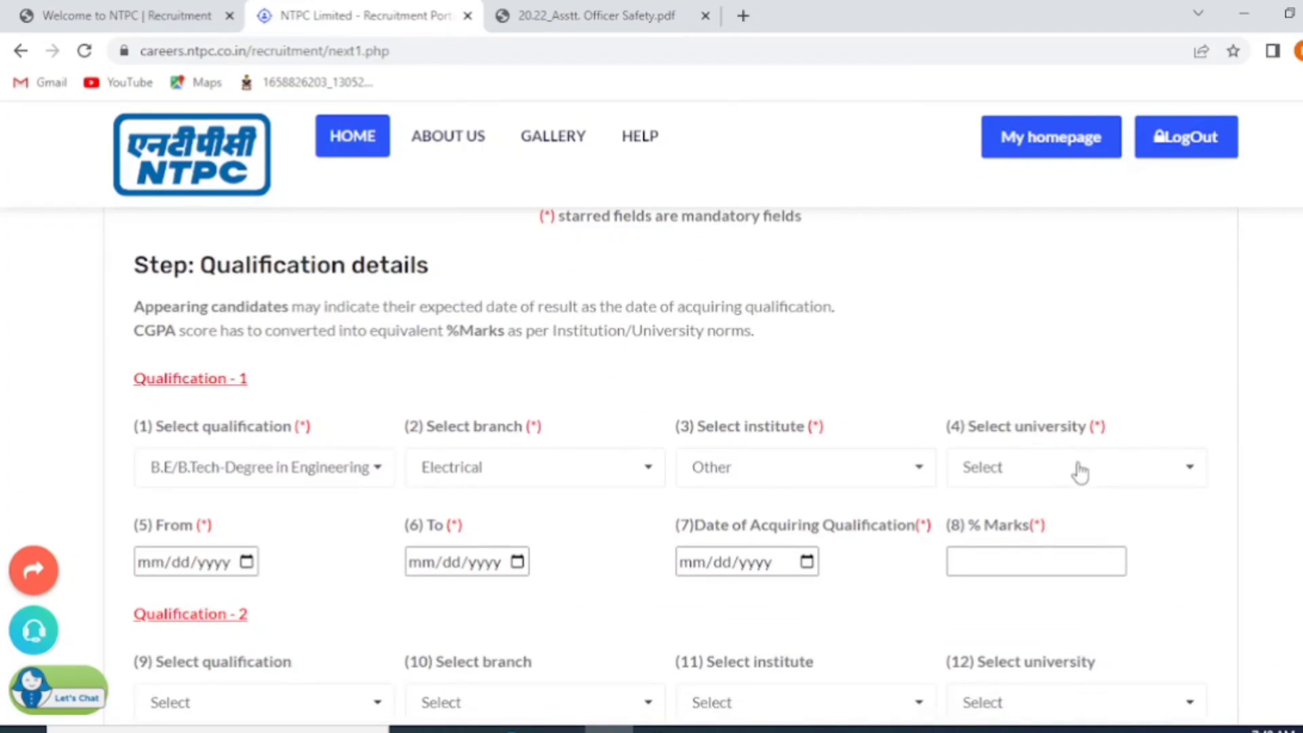
click(1074, 469)
scroll(1059, 556, up, 2)
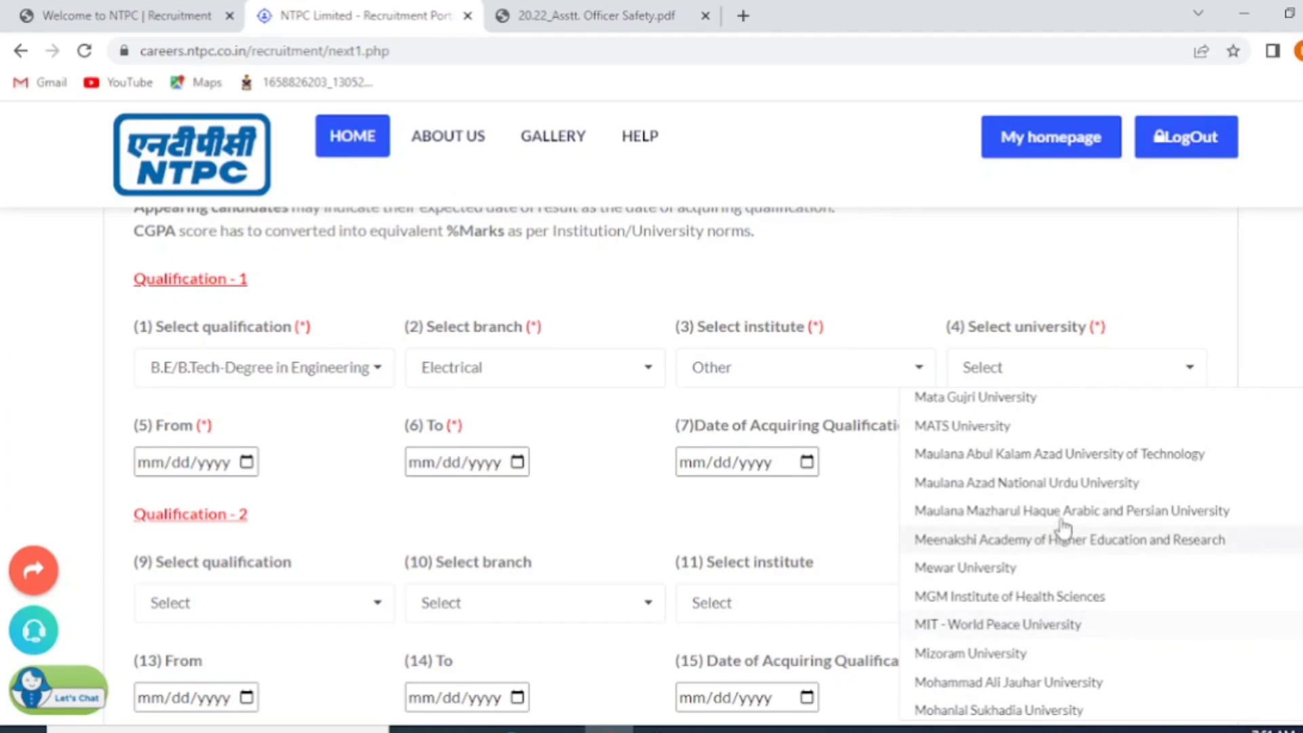
click(1079, 454)
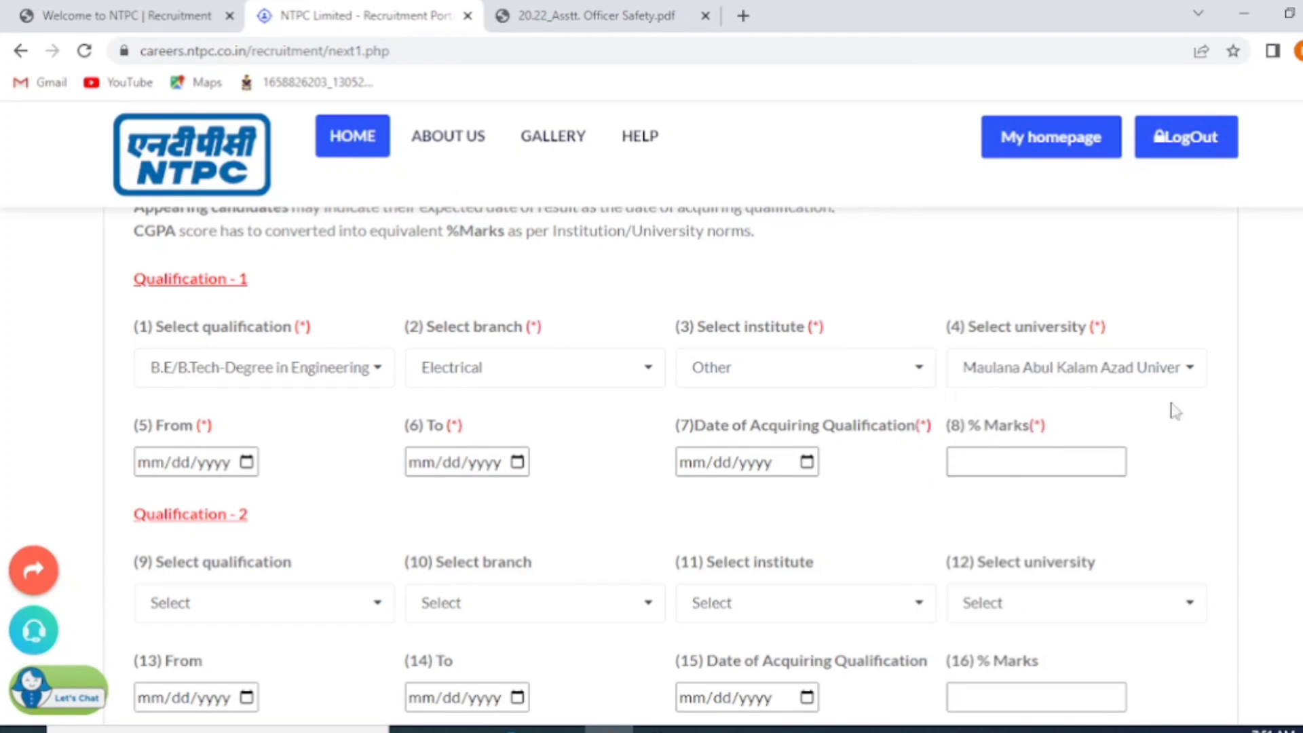
Set the study period from 09/01/2017 to 06/01/2021
click(246, 462)
click(180, 189)
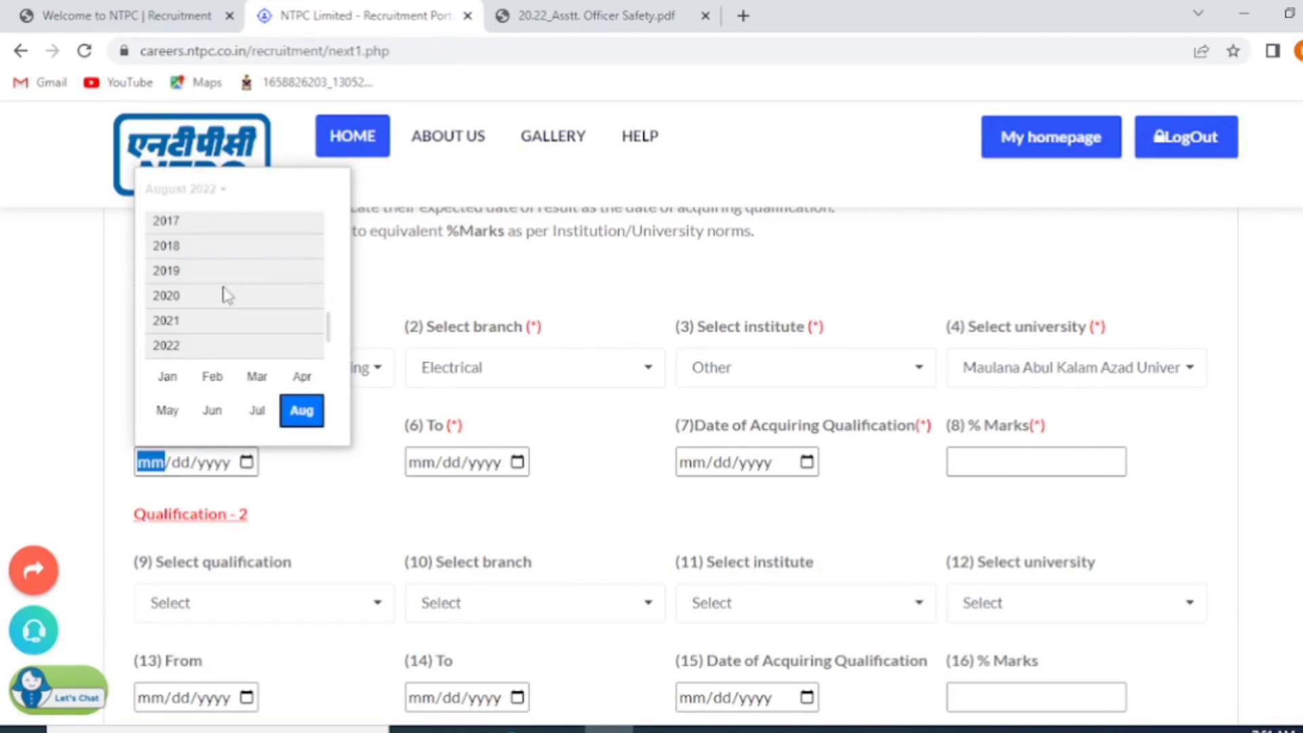
click(206, 224)
click(167, 322)
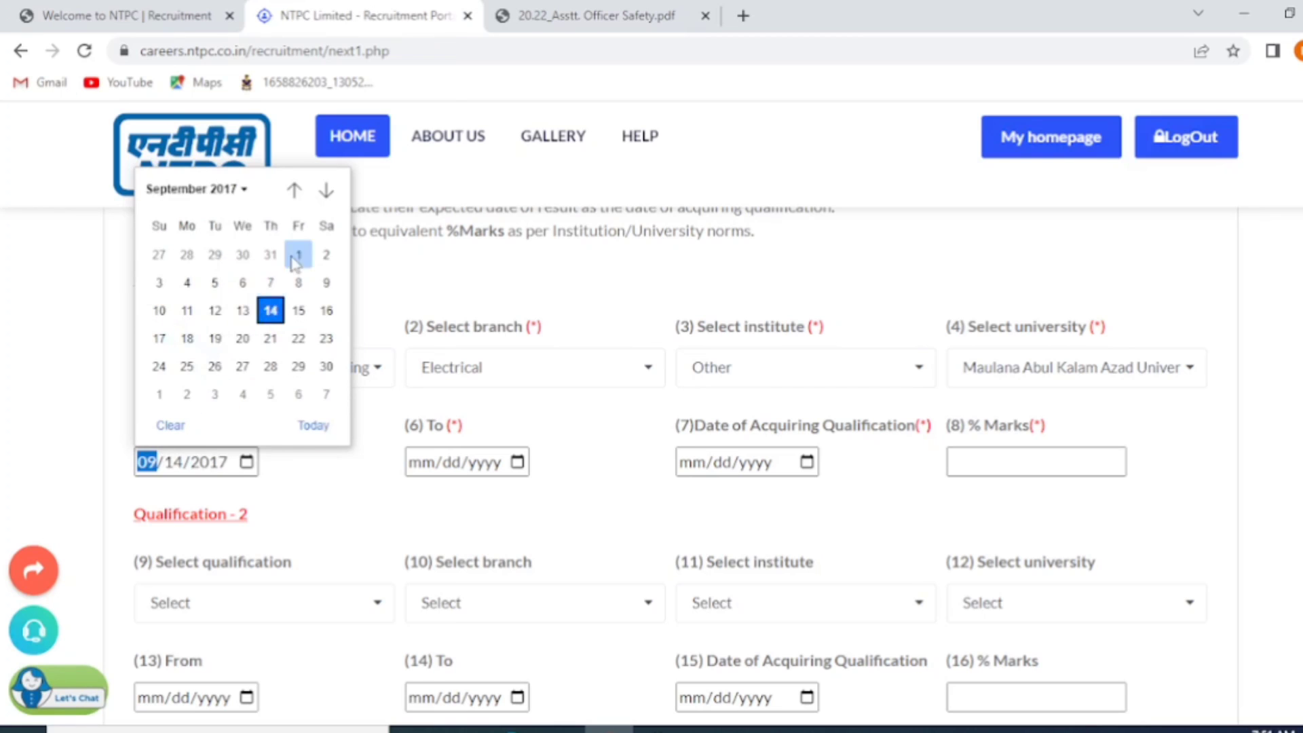
click(293, 253)
click(452, 462)
click(517, 463)
click(494, 191)
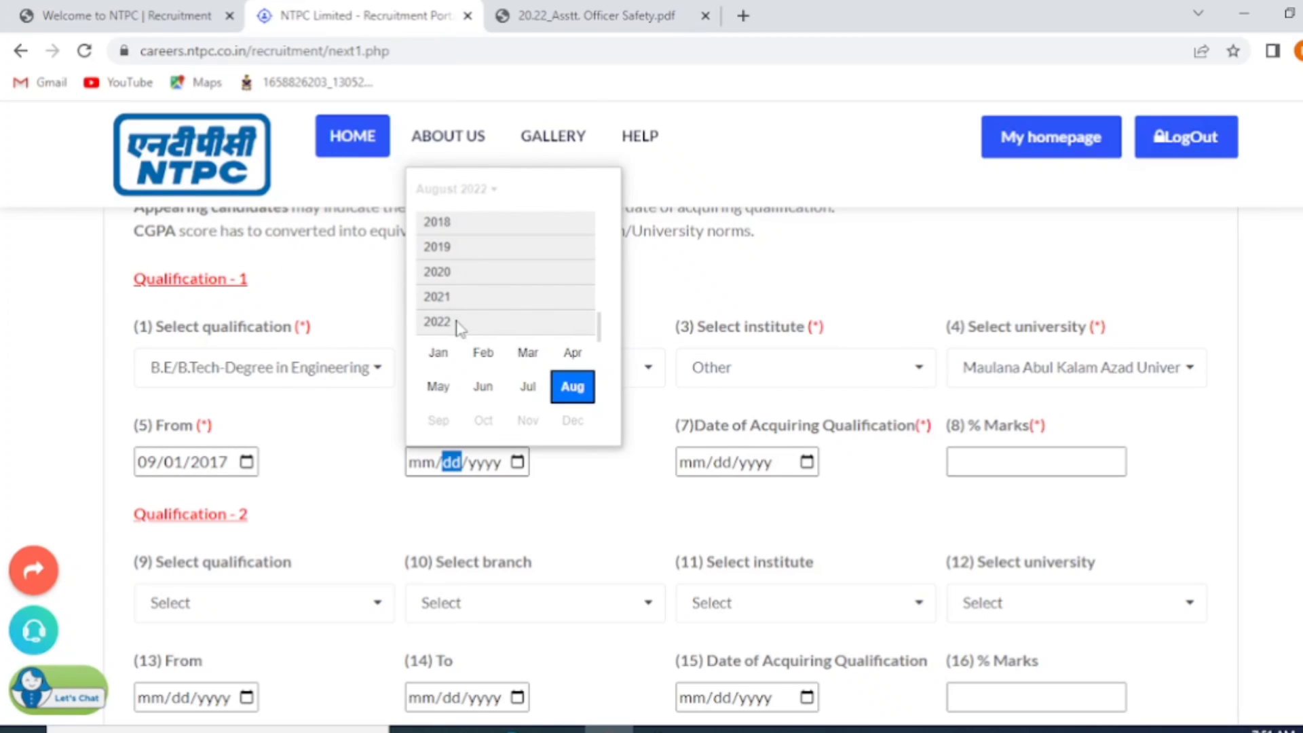
click(497, 297)
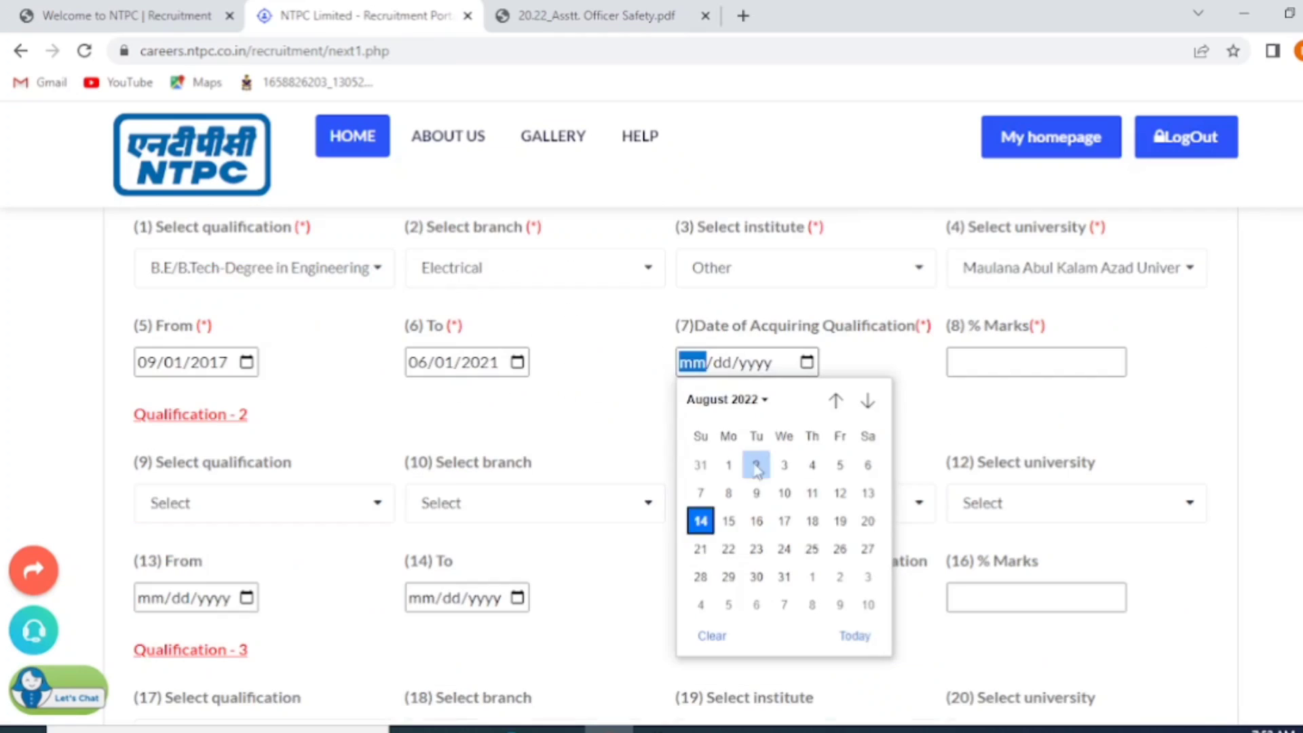
Set the acquiring date to 03/02/2022 and enter 90 in % Marks
click(761, 402)
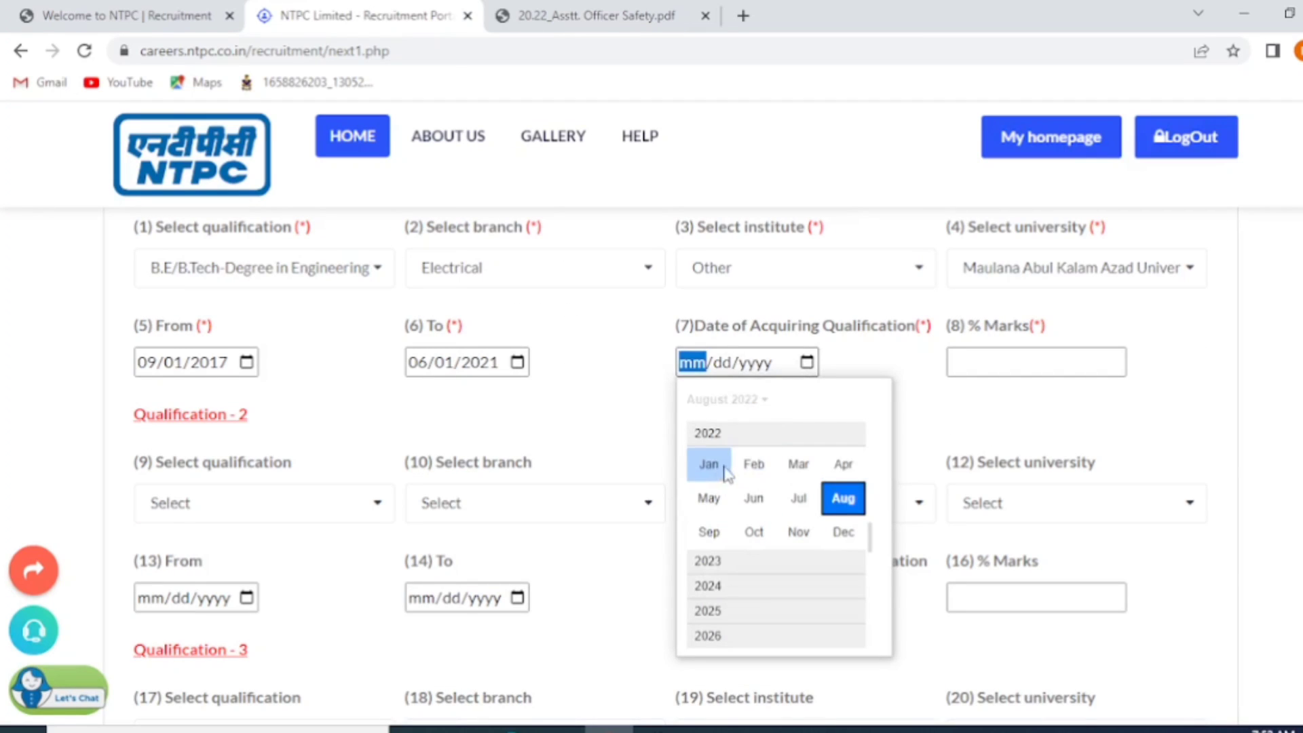
click(799, 464)
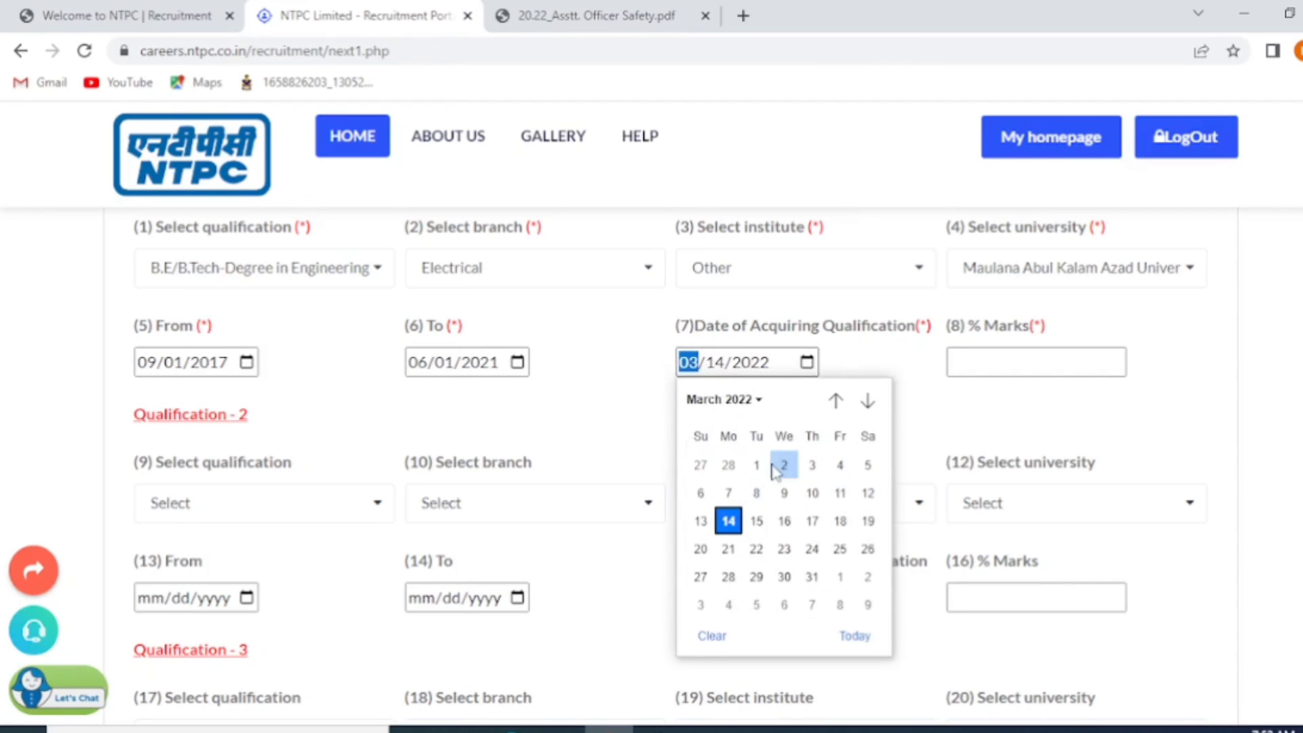
click(785, 465)
click(1020, 361)
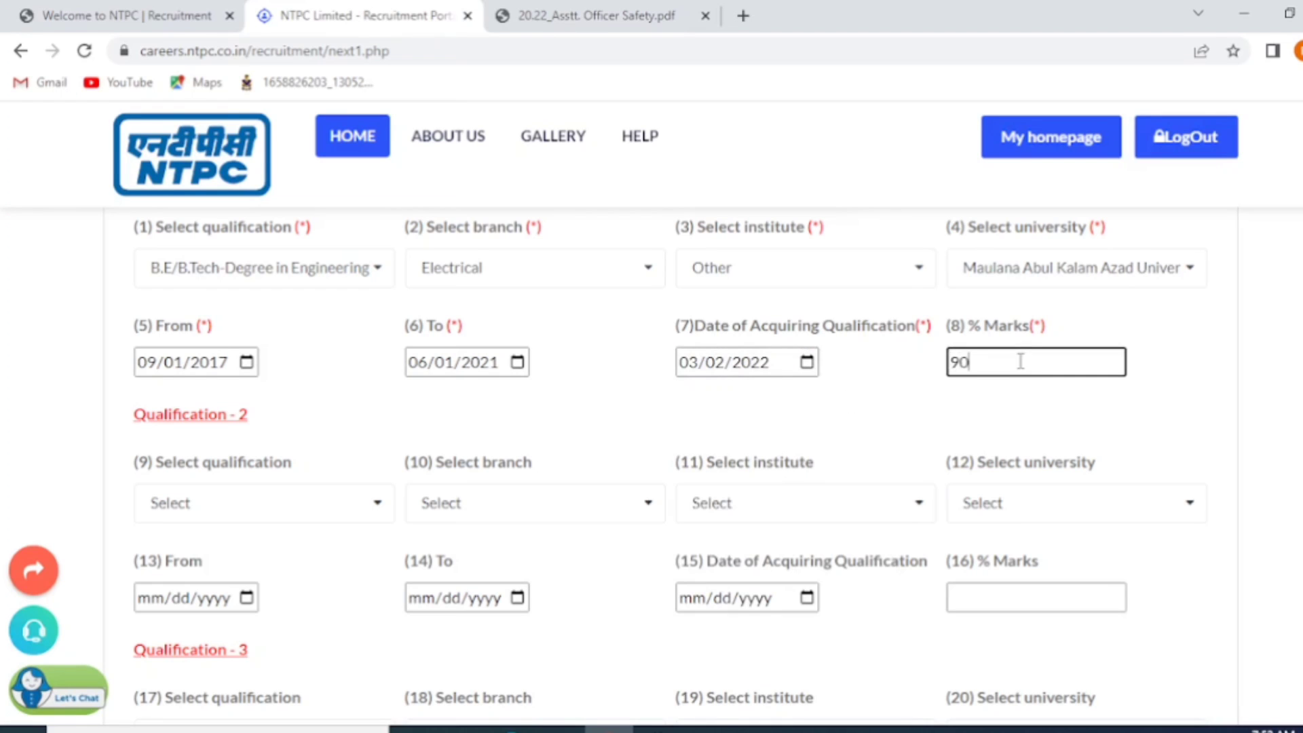
scroll(919, 411, down, 1)
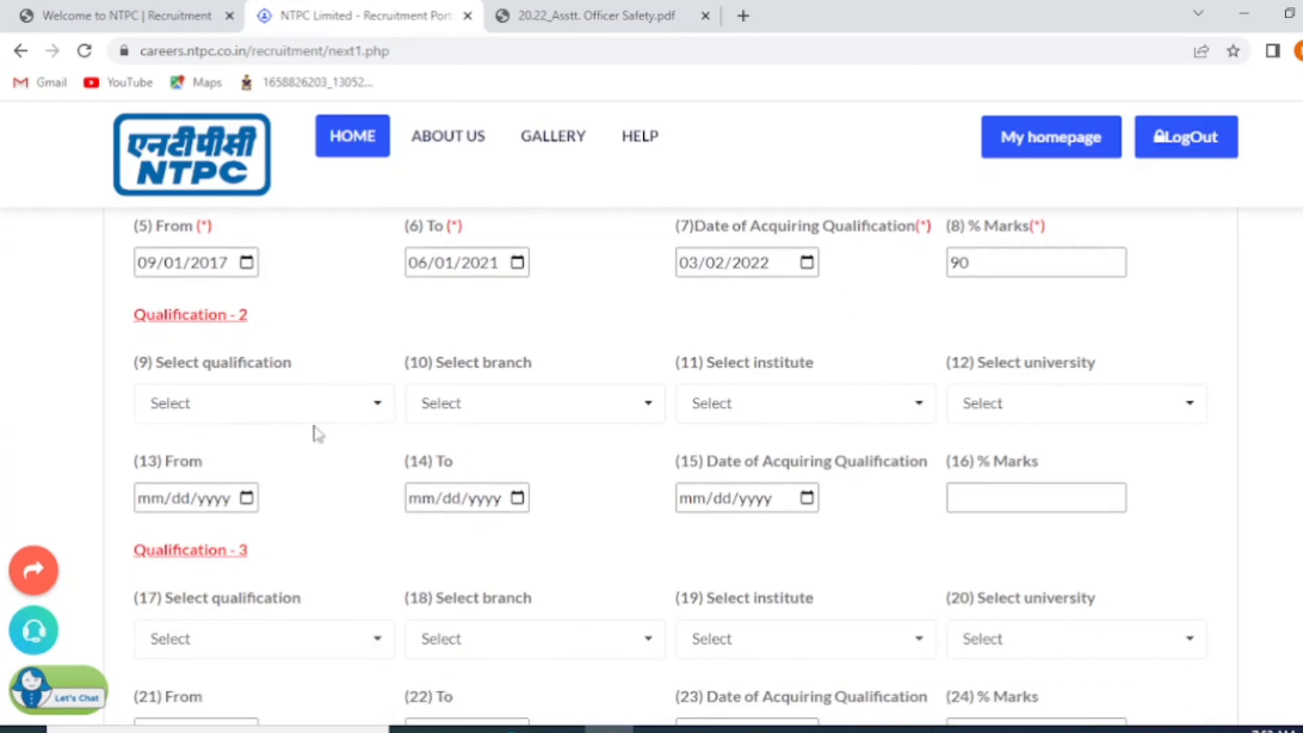
Set Qualification 2 to Diploma, Industrial Safety, institute Other, Birla Institute of Technology, Mesra
click(317, 402)
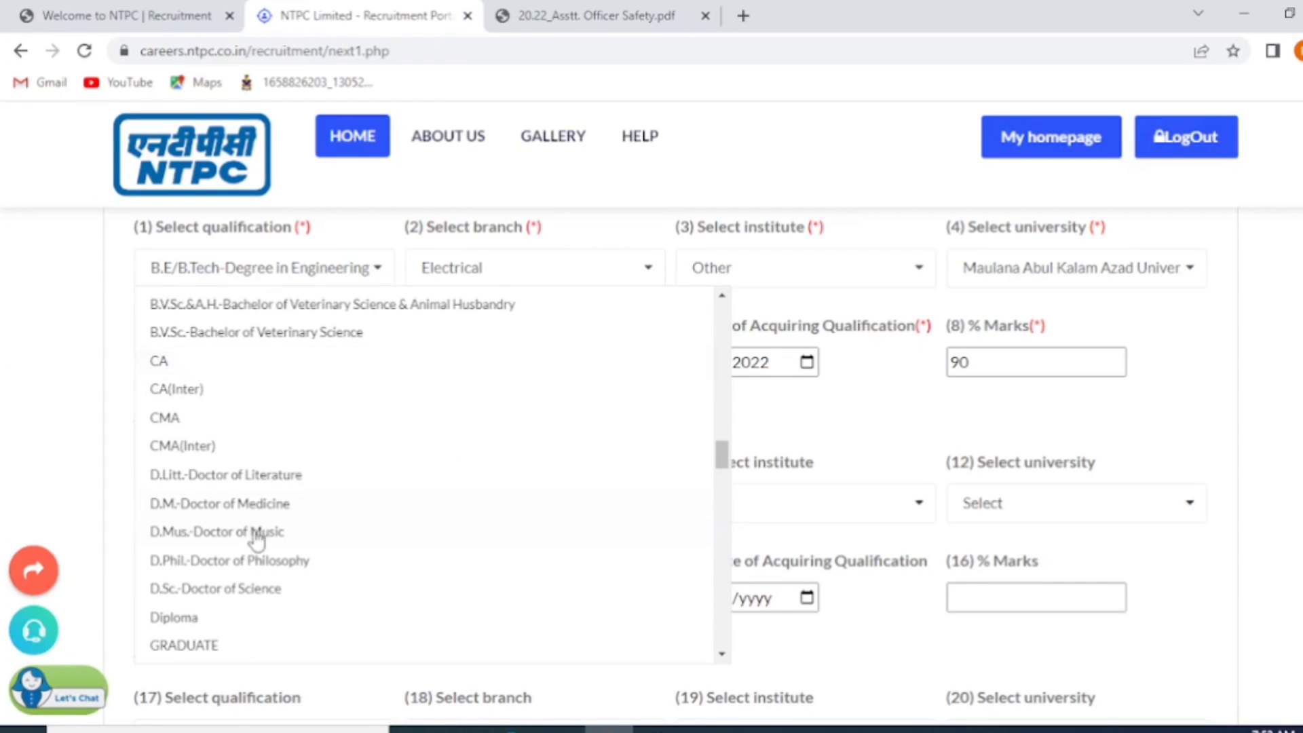
click(203, 622)
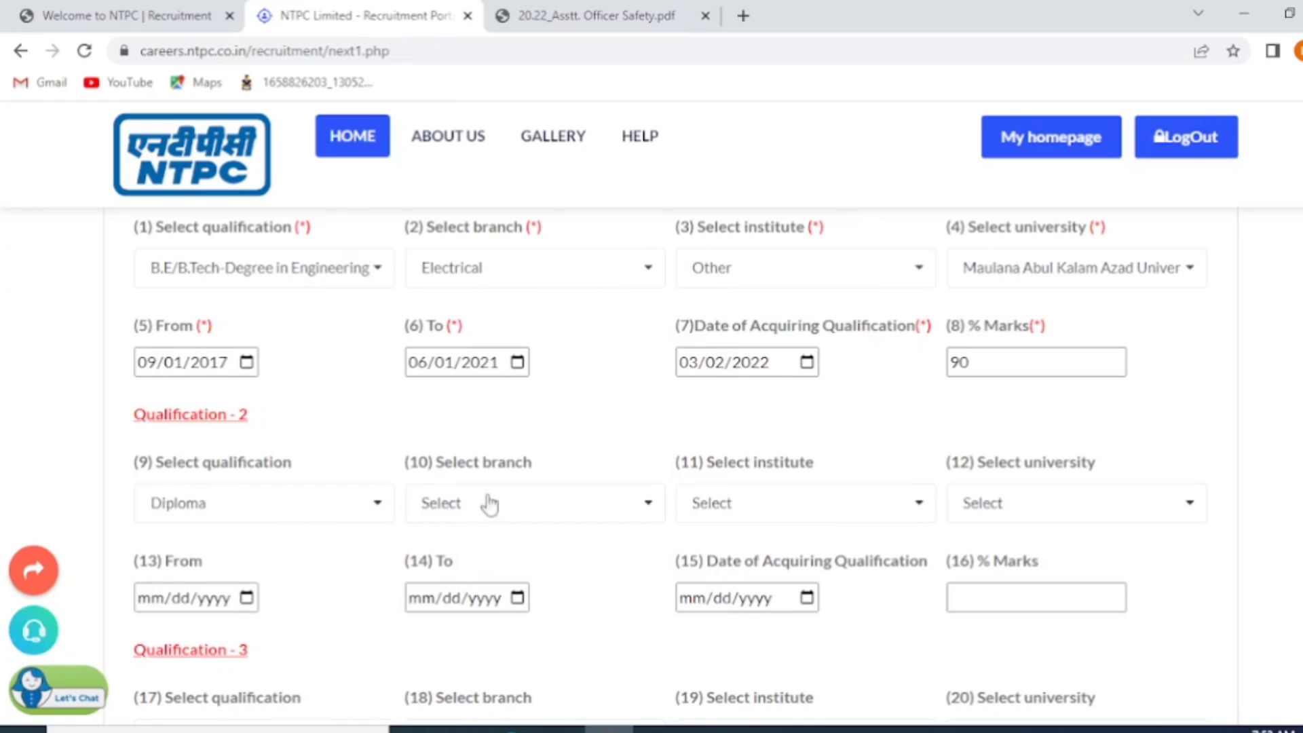
click(512, 508)
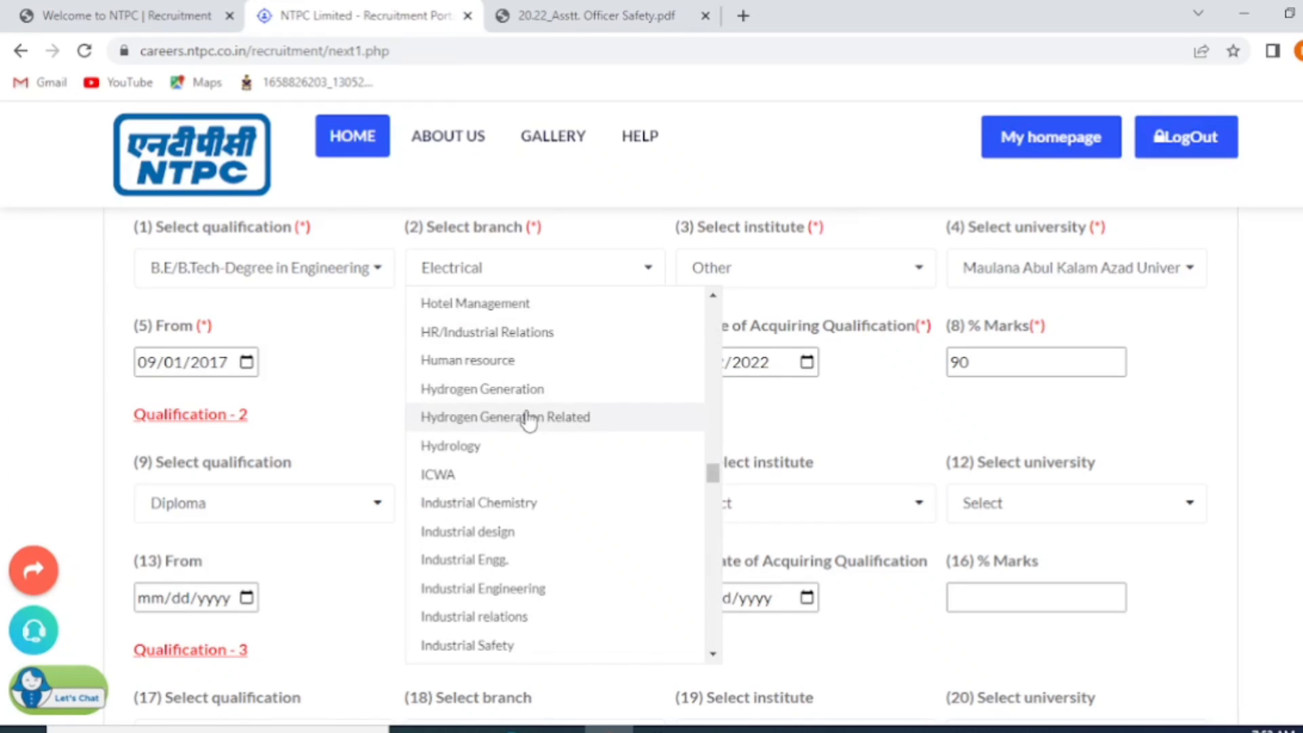
click(528, 645)
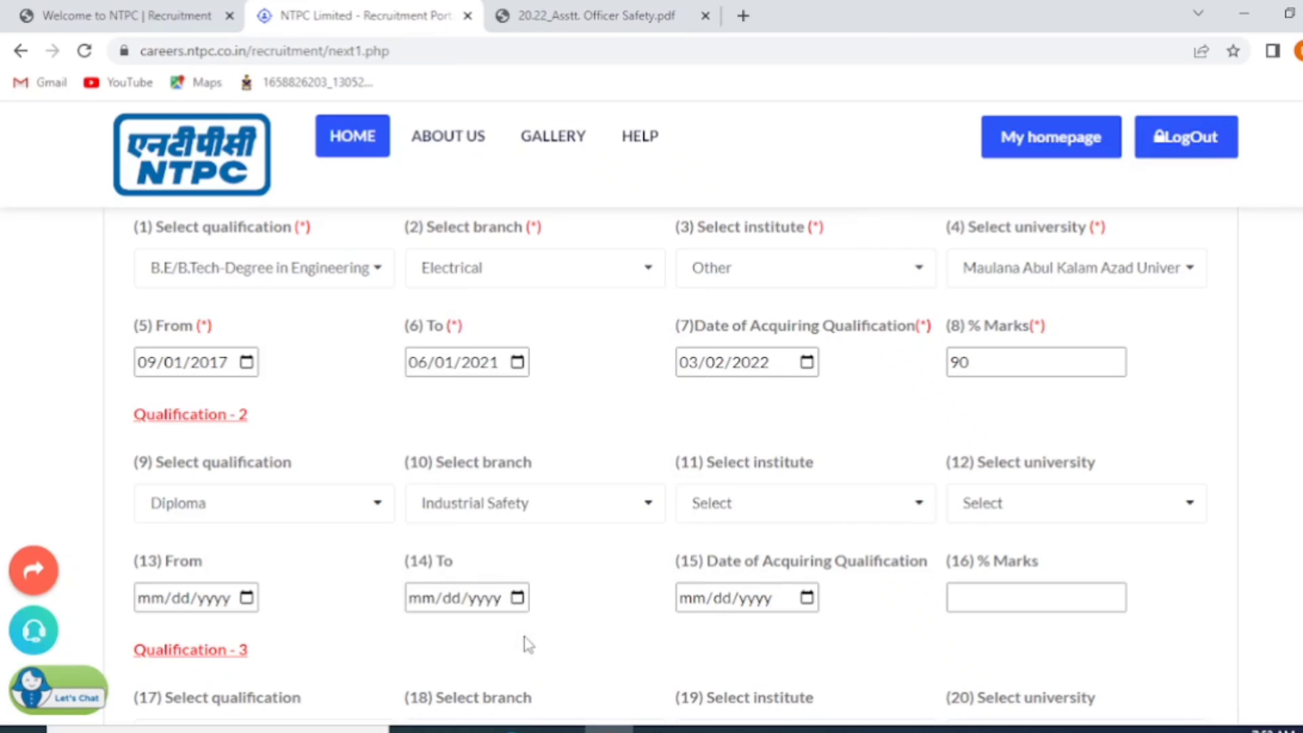
click(750, 510)
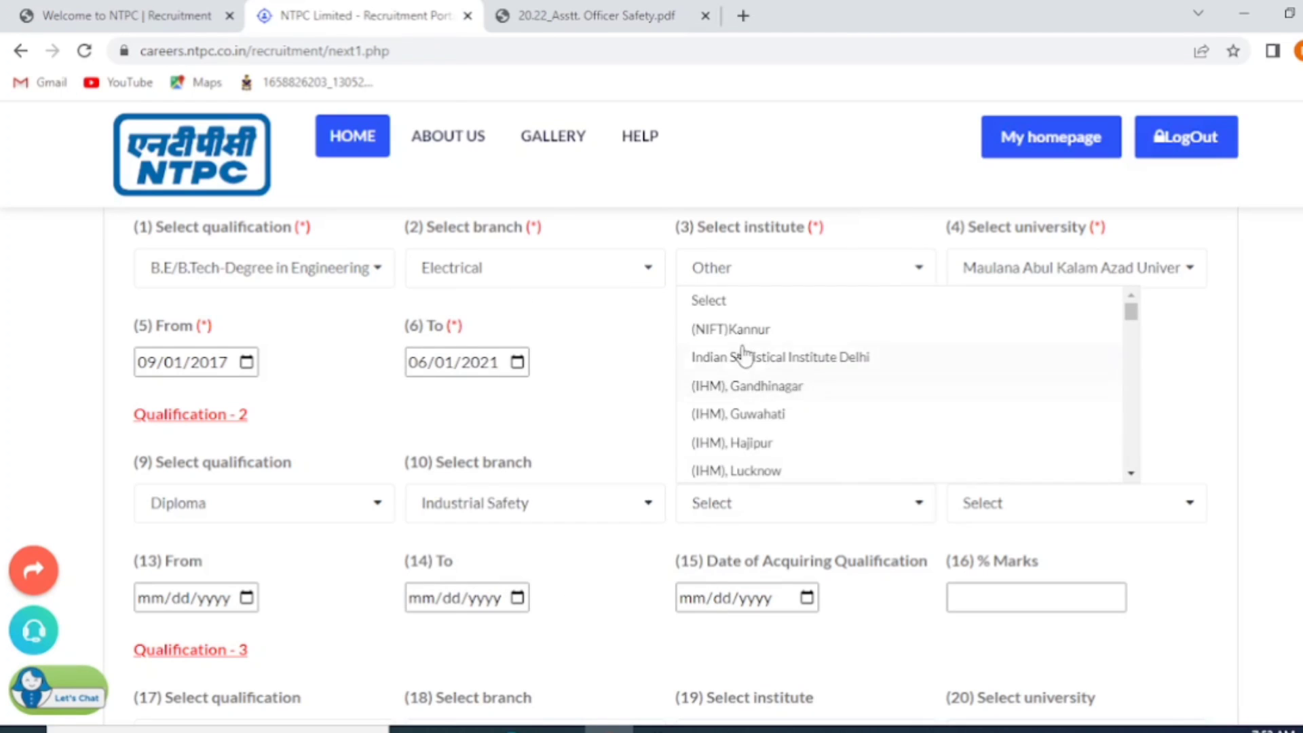
scroll(832, 453, down, 15)
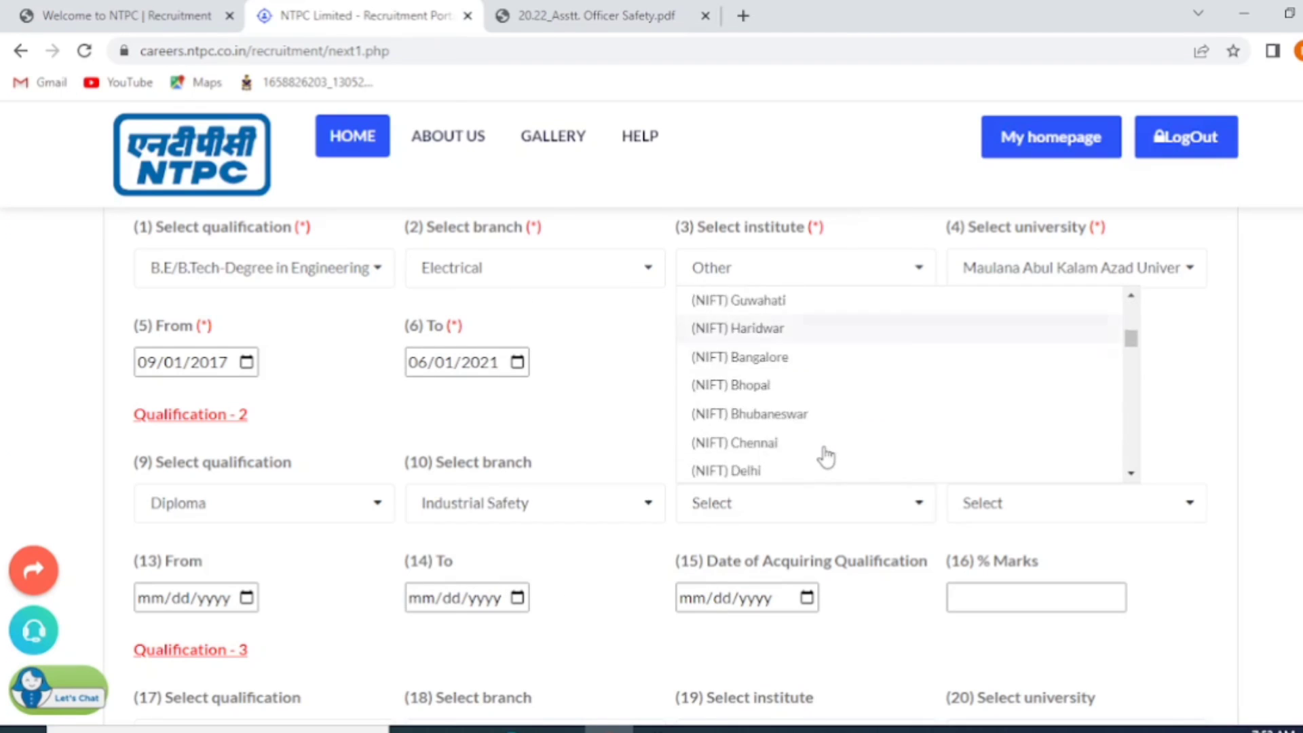
click(771, 533)
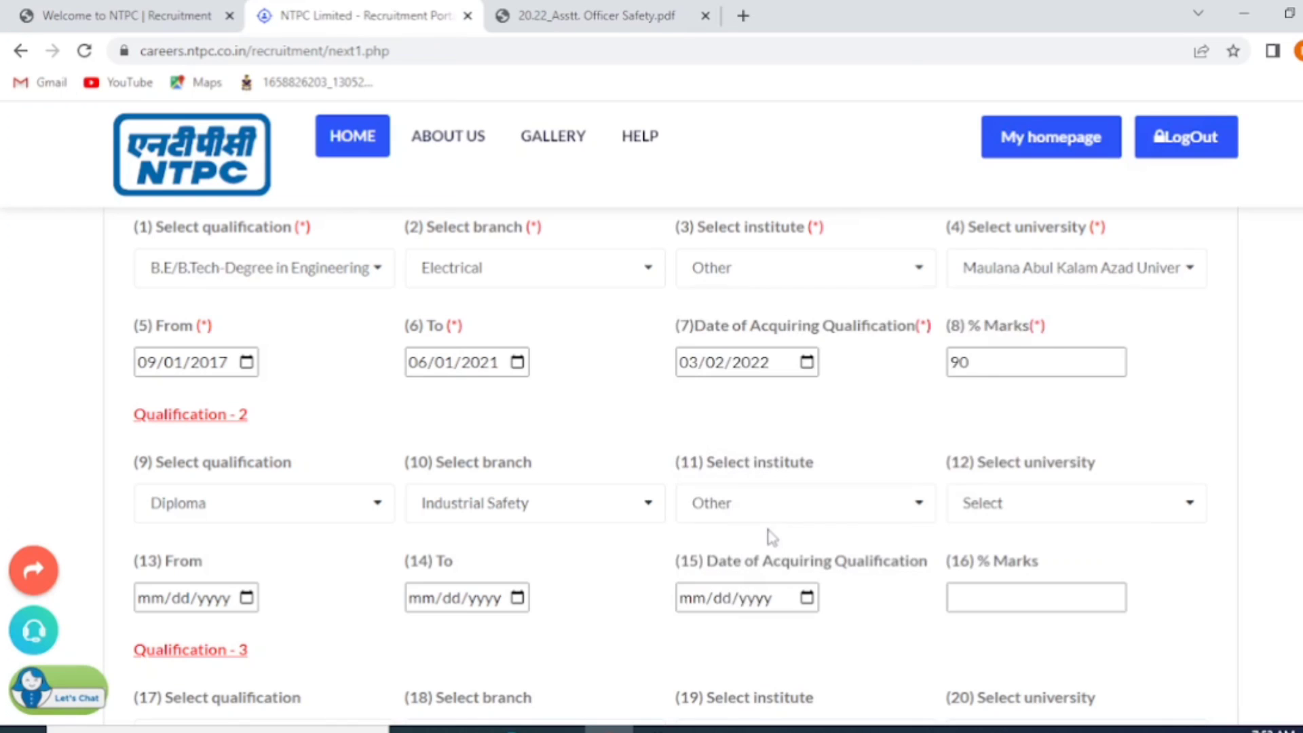
click(1004, 503)
click(1071, 376)
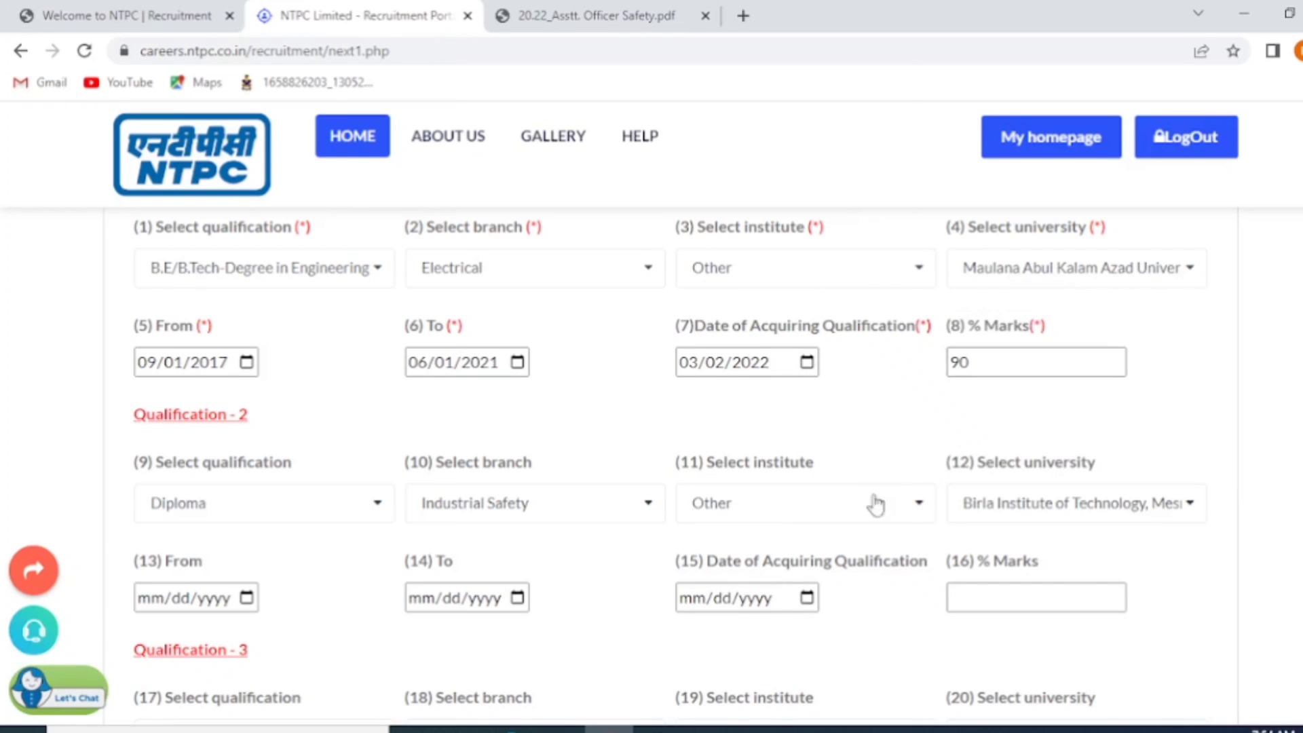
Set dates 01/29/2013 to 03/03/2015, acquired 01/01/2016
scroll(876, 503, down, 1)
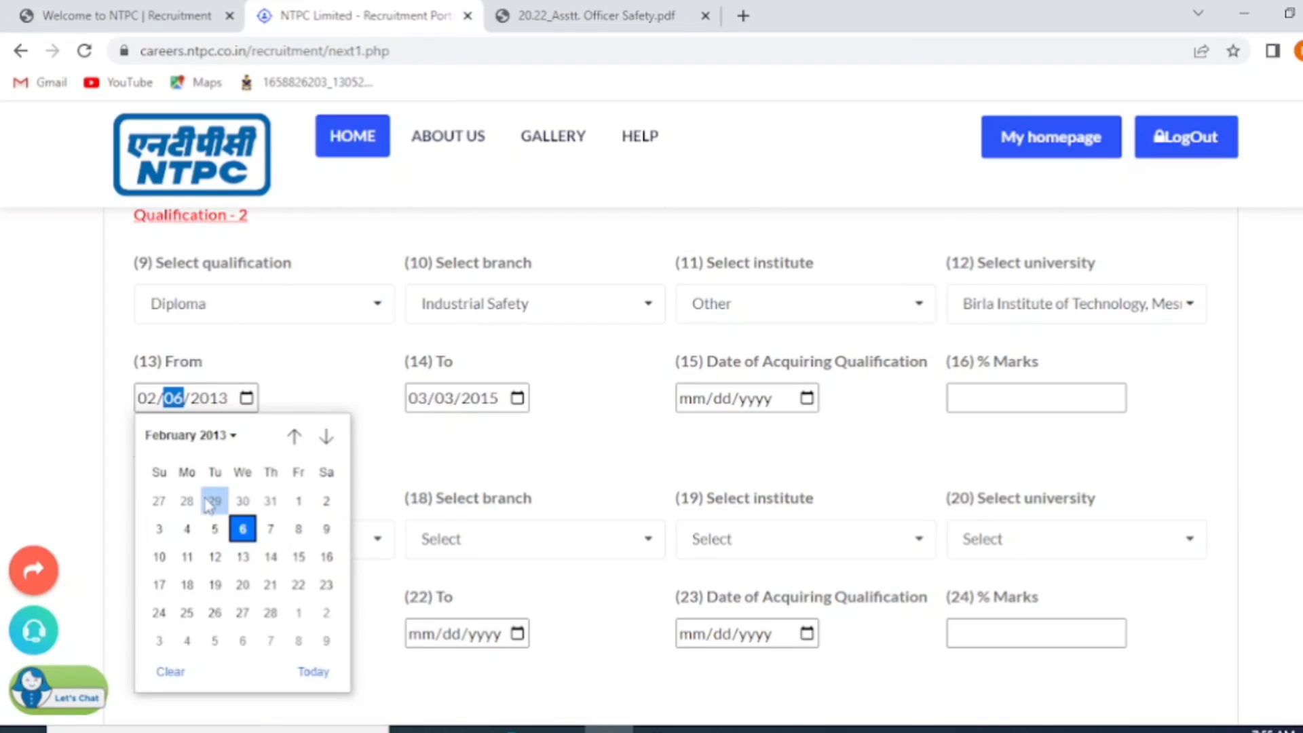
click(212, 497)
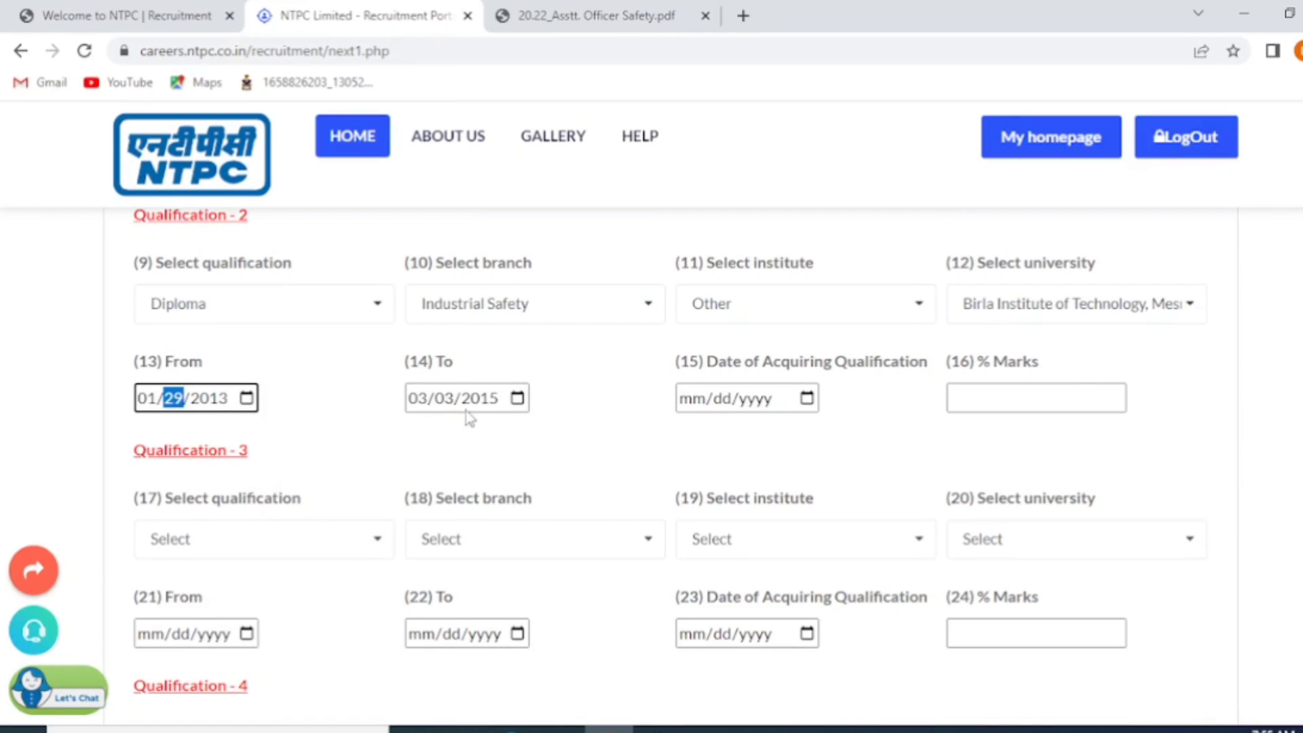
click(518, 400)
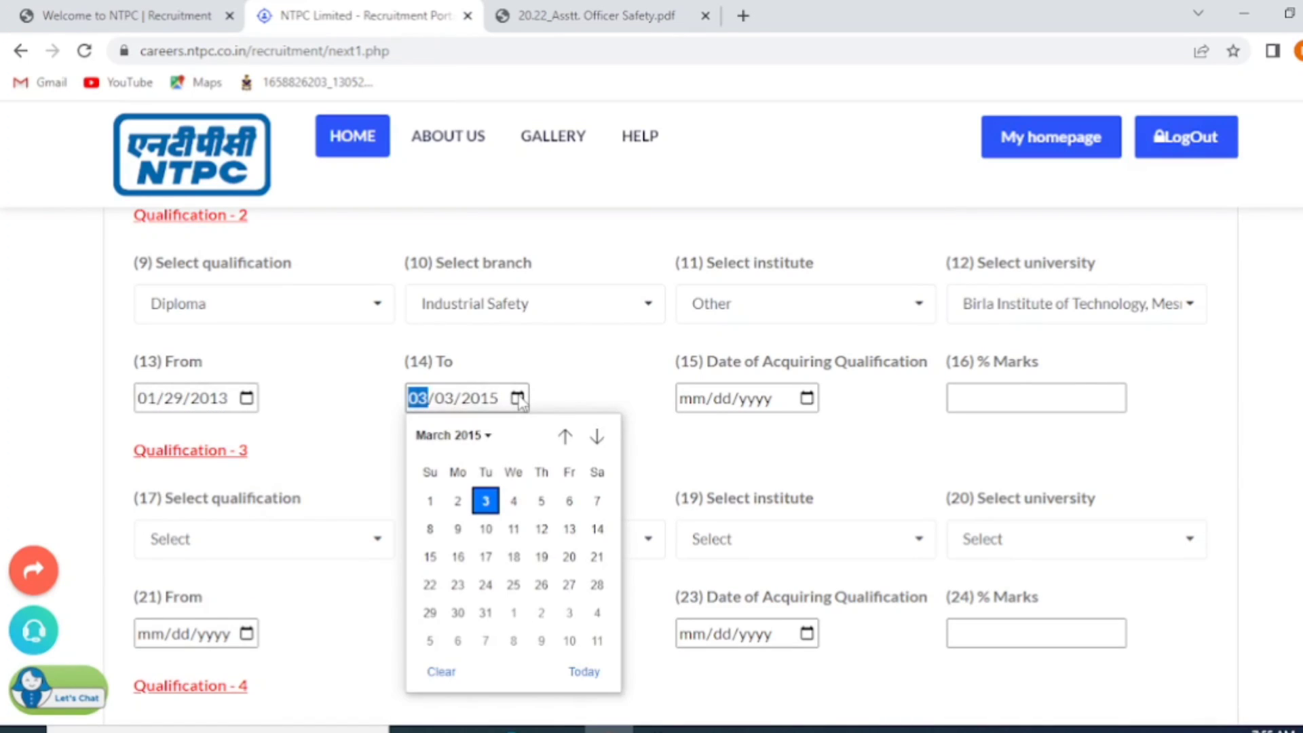
click(588, 387)
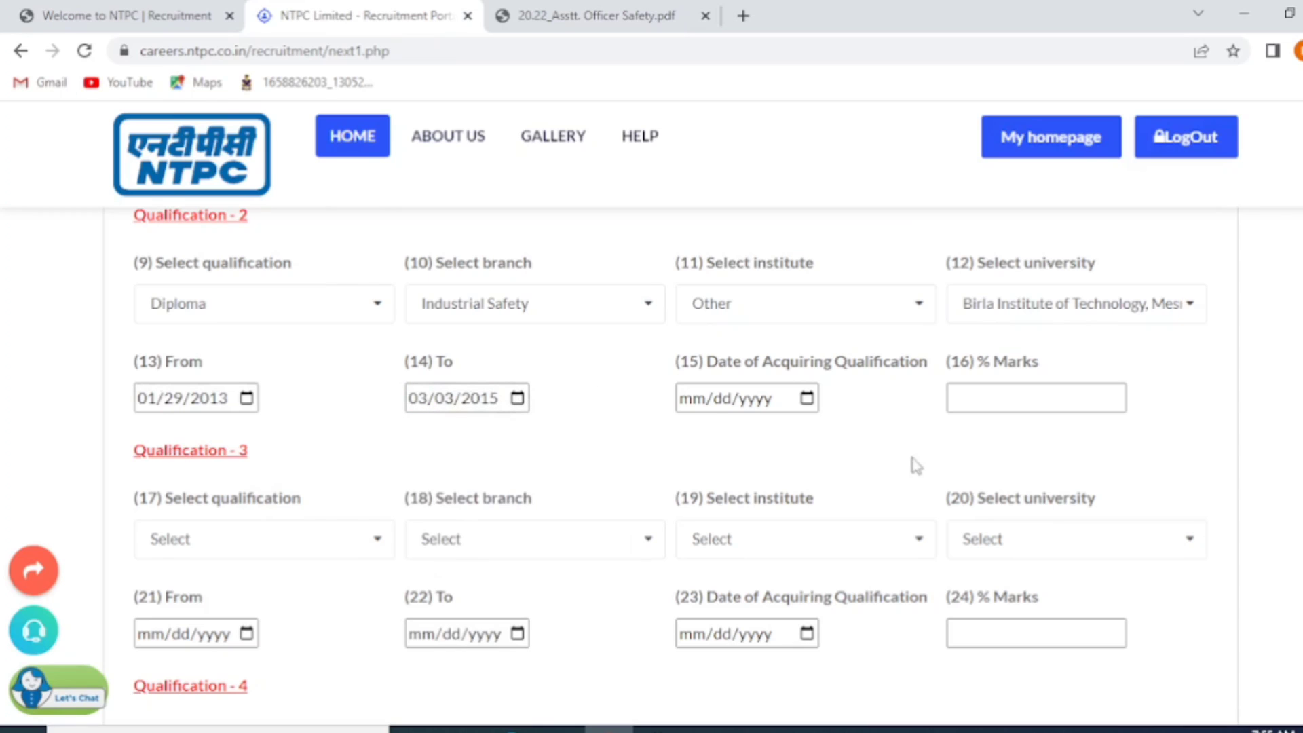
click(807, 398)
click(709, 500)
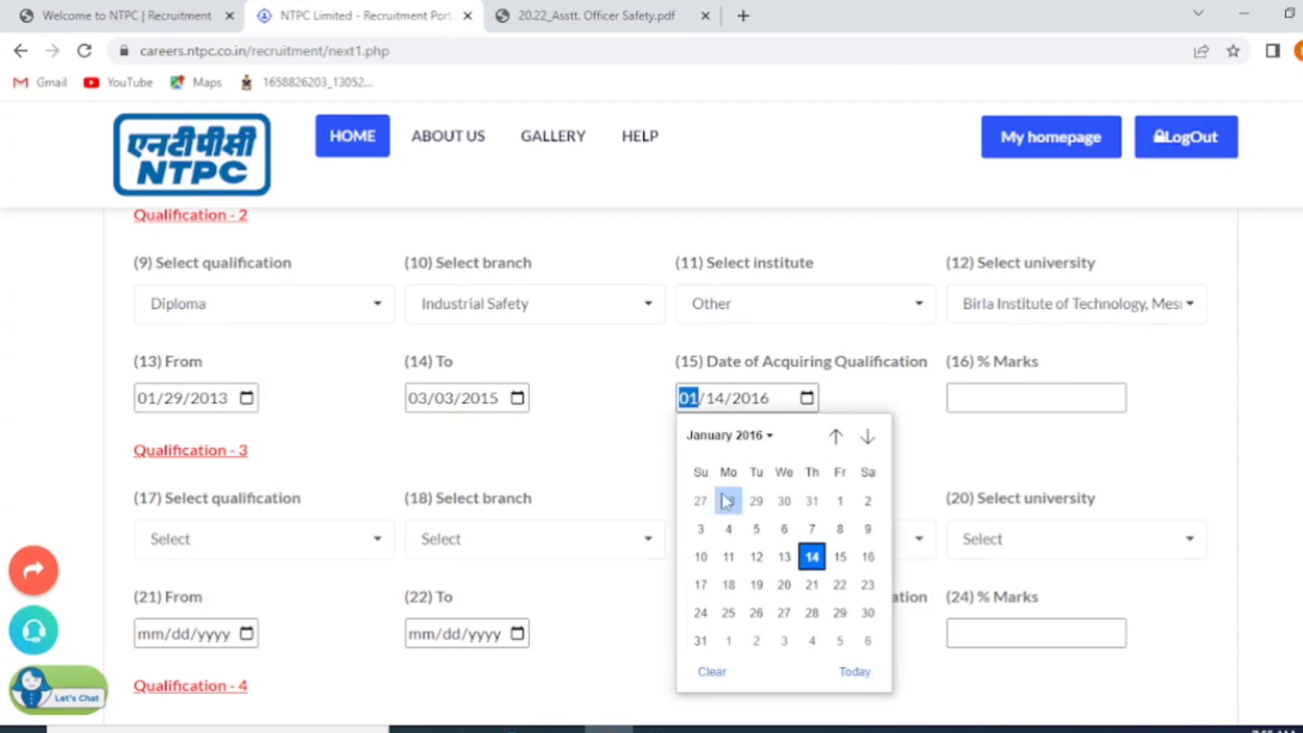
click(840, 500)
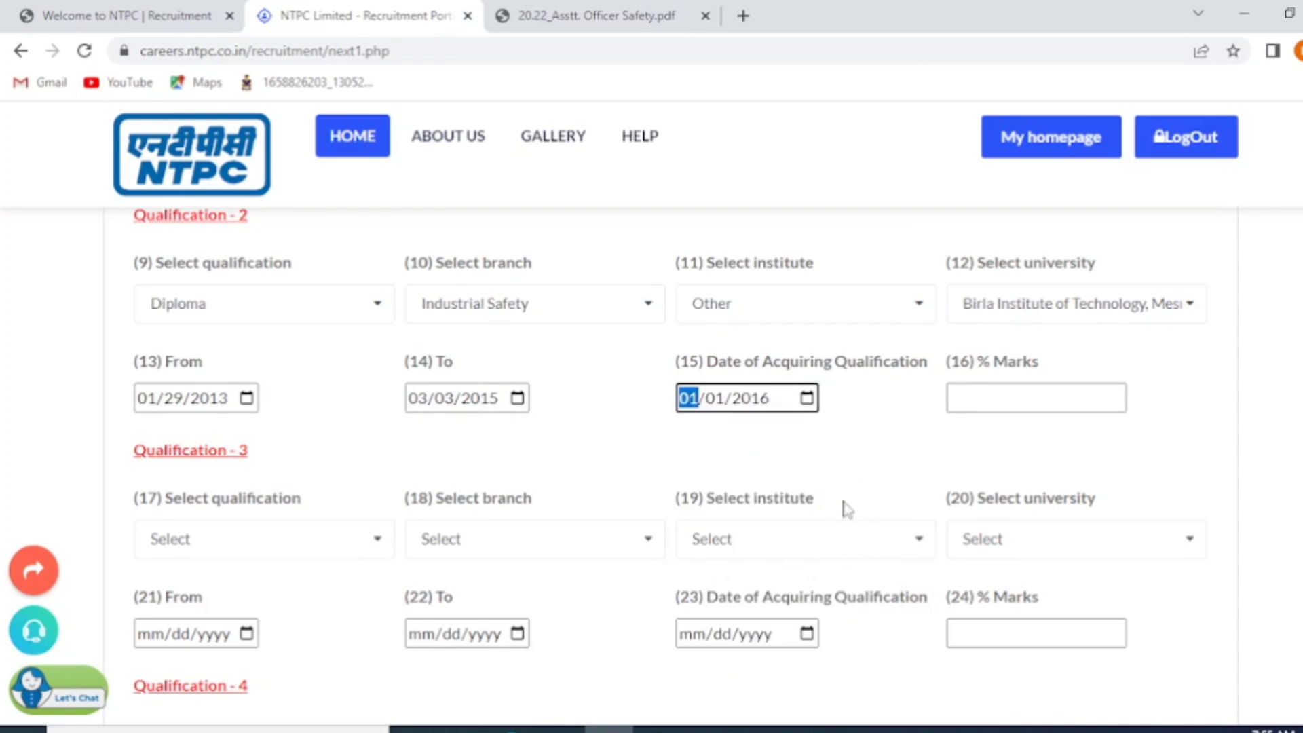
Enter 90 in the second qualification's % Marks
drag(974, 410, 980, 396)
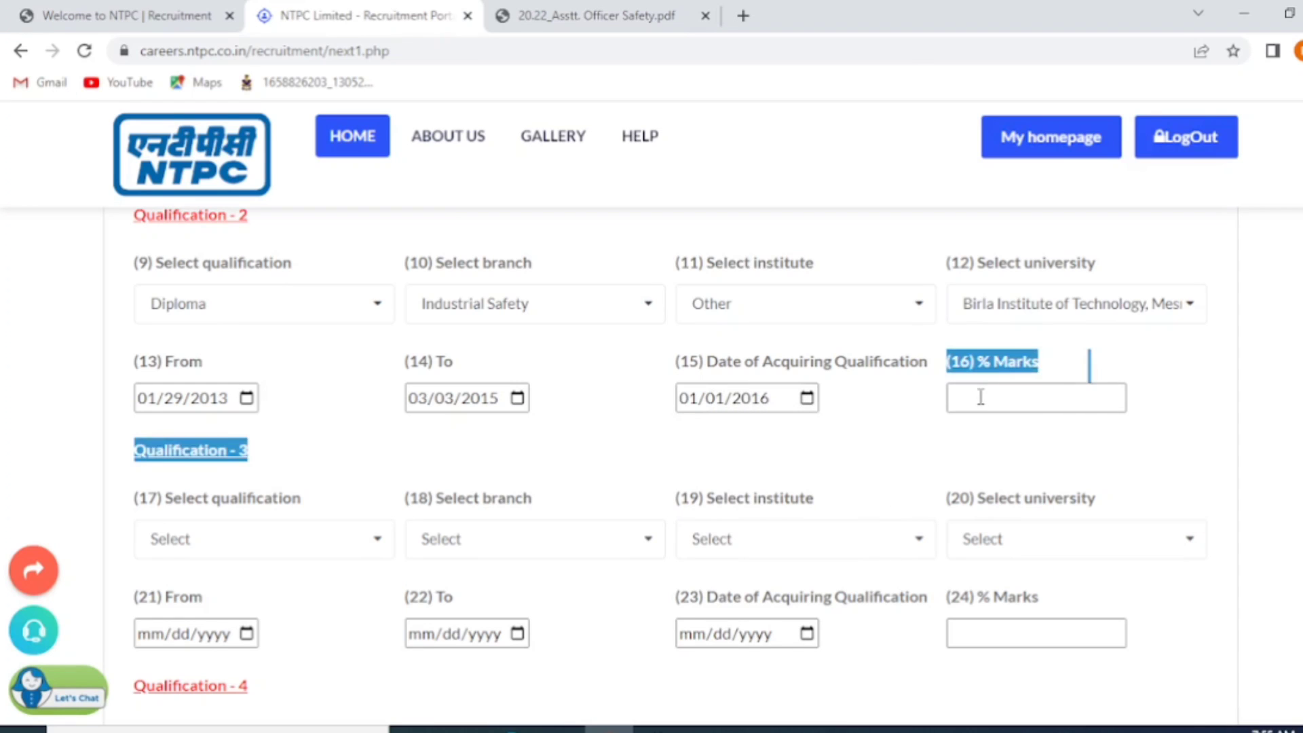
click(982, 395)
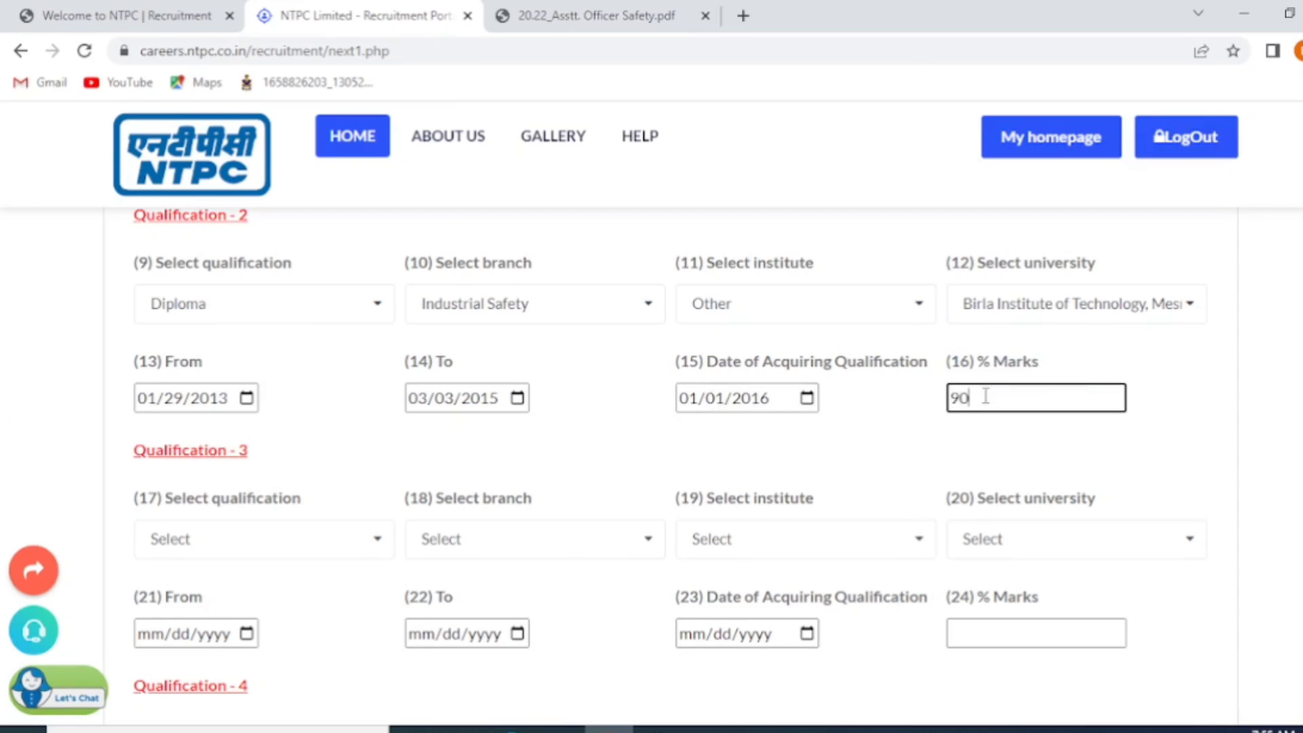
text(90)
scroll(209, 500, down, 10)
click(212, 503)
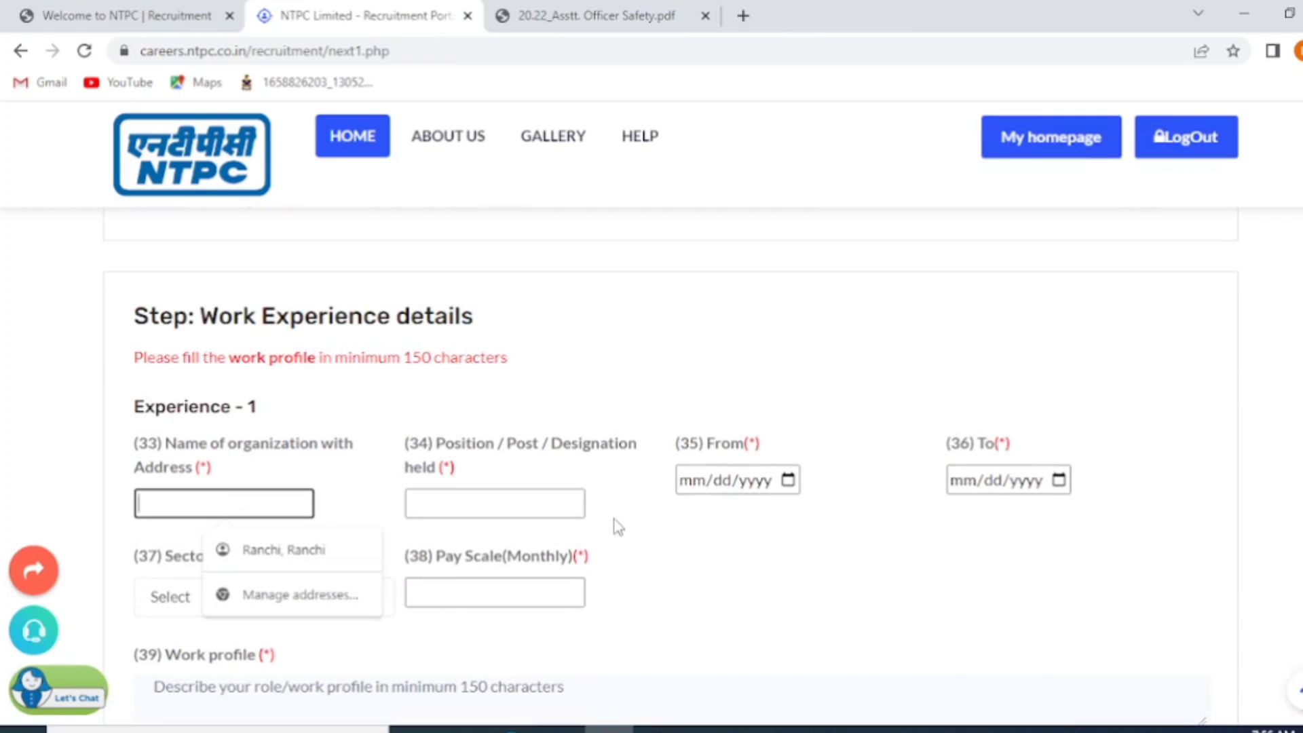
Enter 'xyz, Ranchi' as the organization name and address and xyz as position held
click(784, 552)
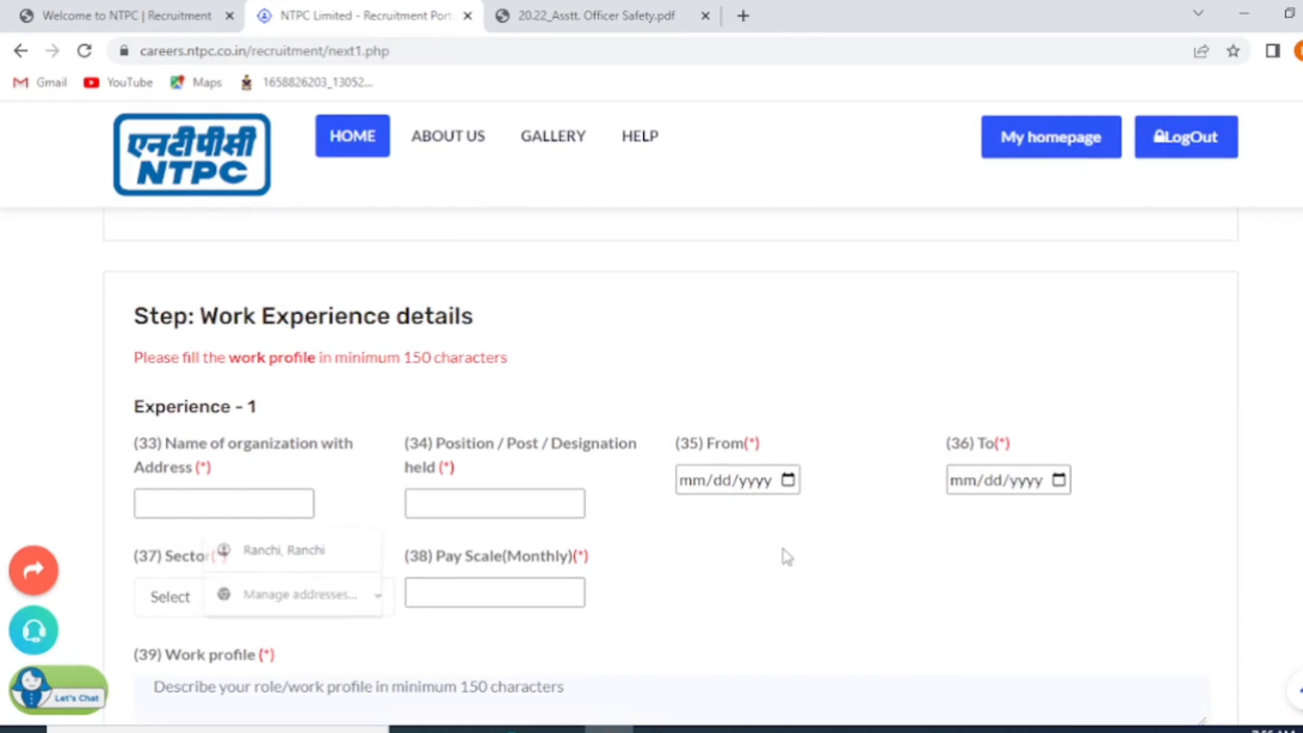
click(280, 504)
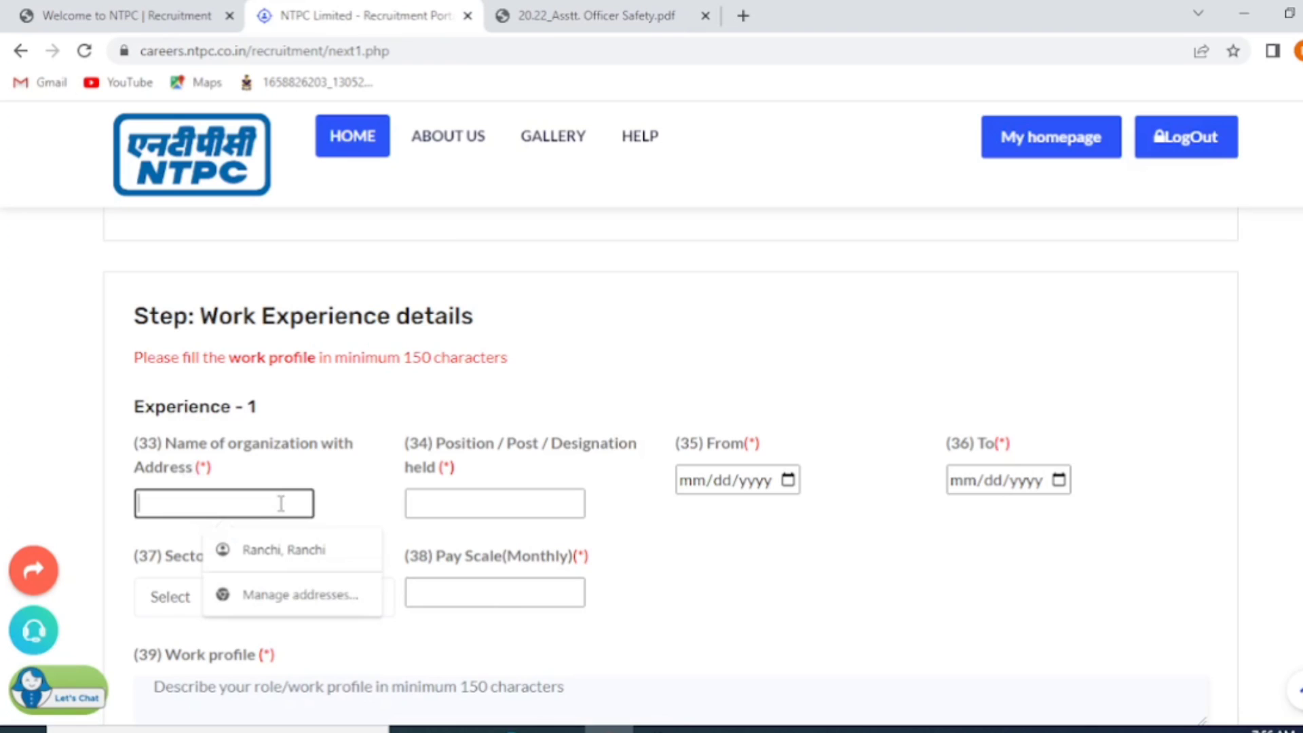
text(xyz, Ranchi)
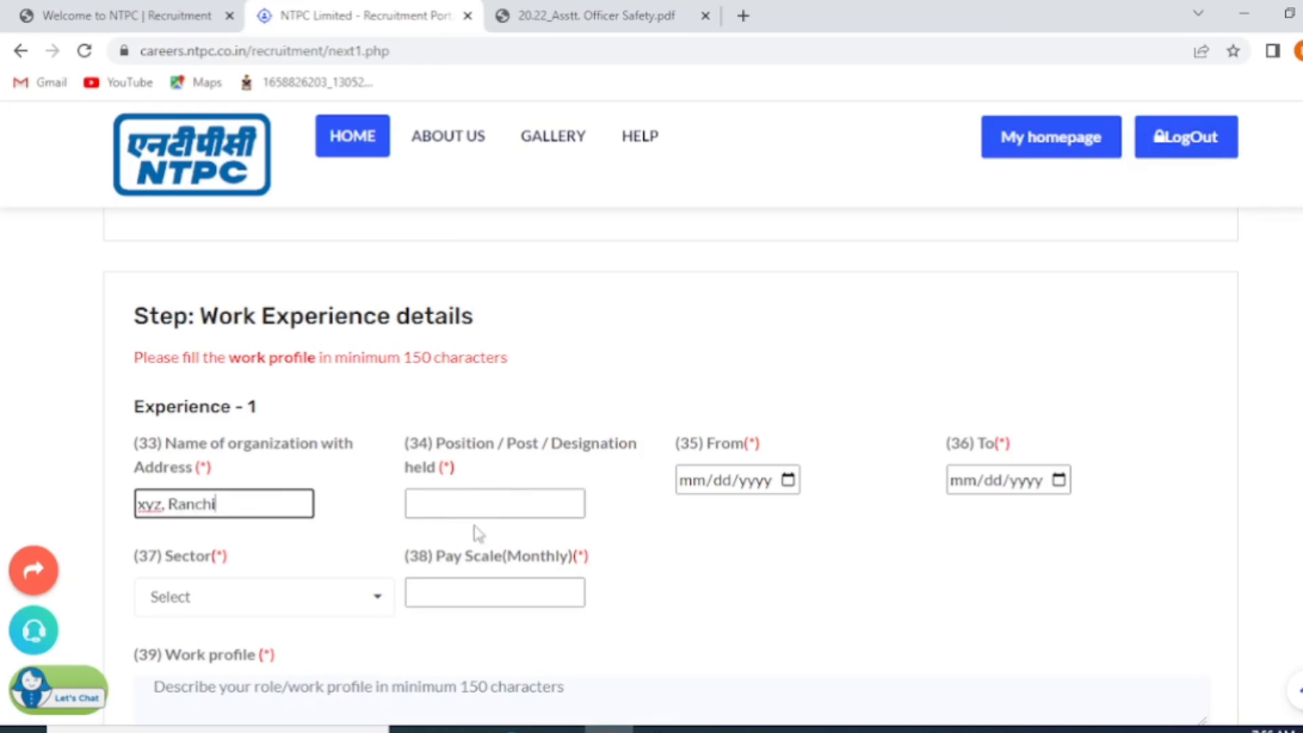
click(478, 503)
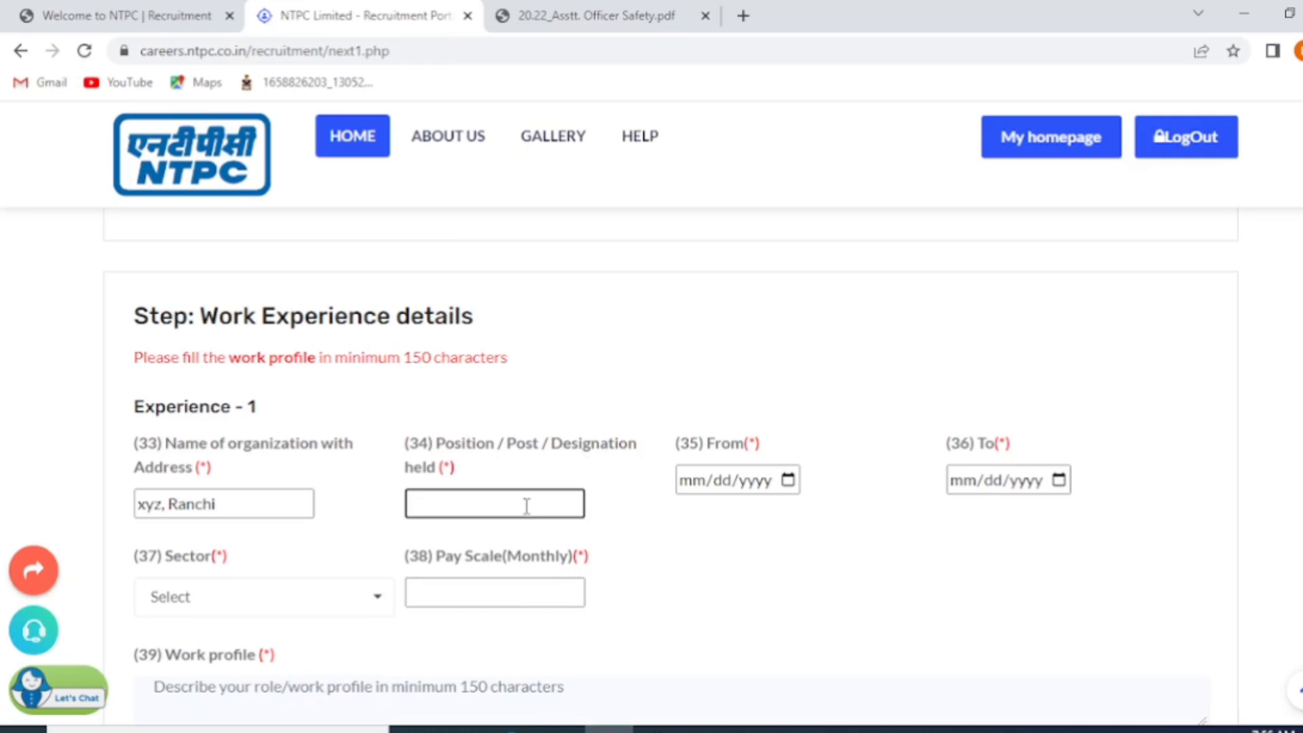
Set the experience period from 01/02/2021 to 05/06/2022 using the date calendars
click(788, 480)
click(761, 209)
click(736, 312)
click(719, 345)
click(868, 273)
click(993, 482)
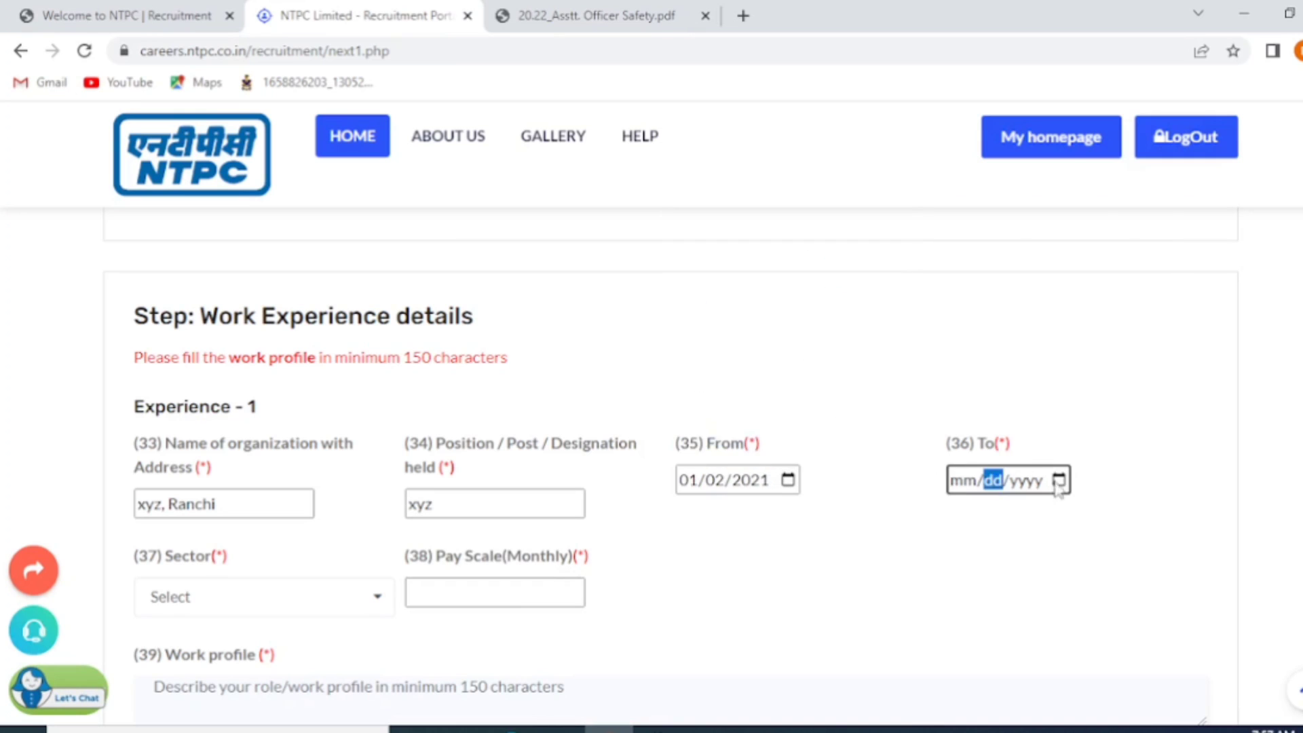
click(1058, 481)
click(1020, 210)
click(987, 407)
click(1111, 274)
Choose Private sector, enter 30000 as pay scale and xyz as work profile
scroll(918, 559, down, 3)
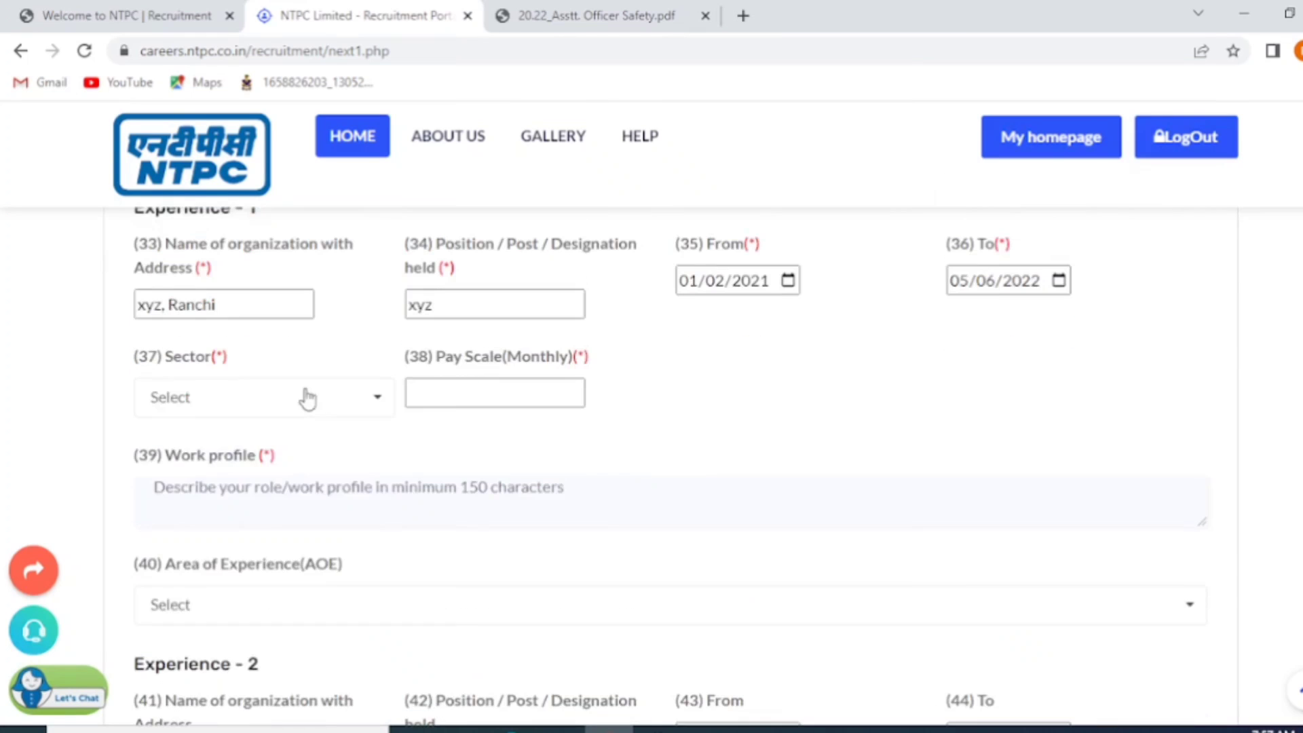
click(306, 398)
click(180, 488)
click(511, 387)
text(30000)
scroll(475, 407, down, 2)
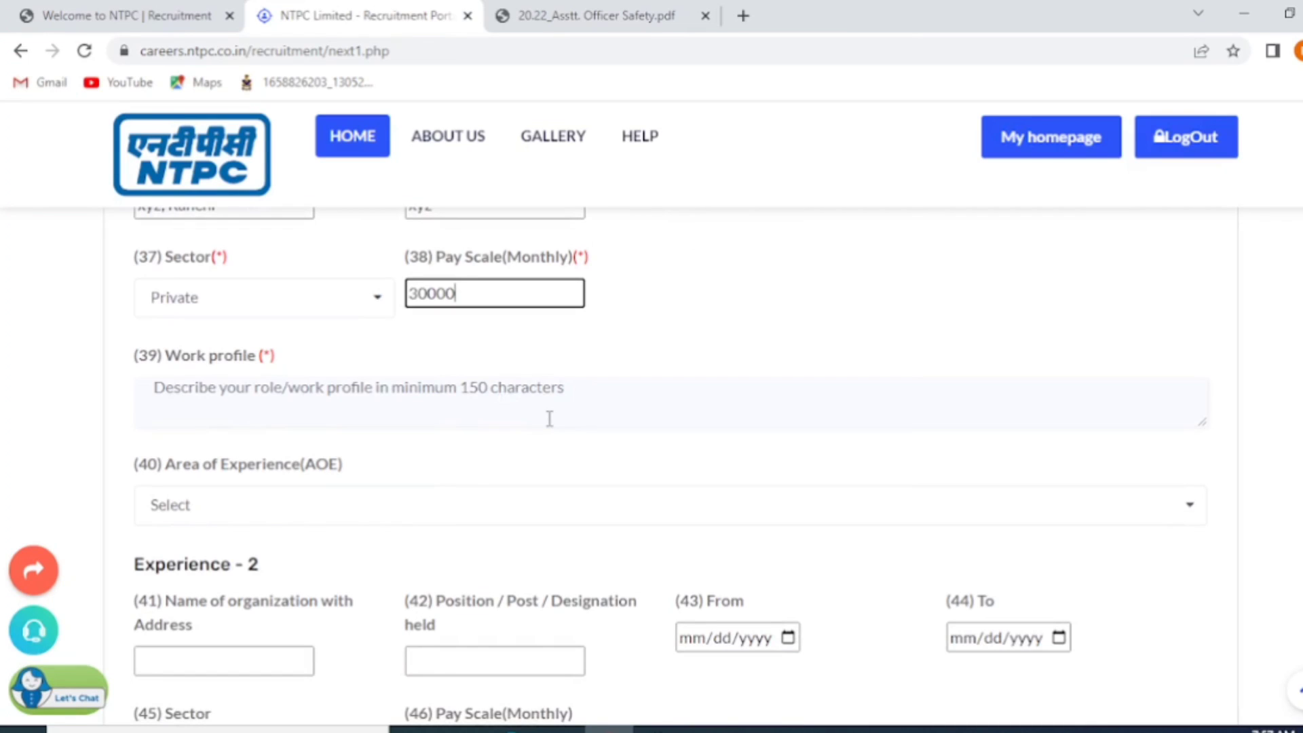
click(224, 399)
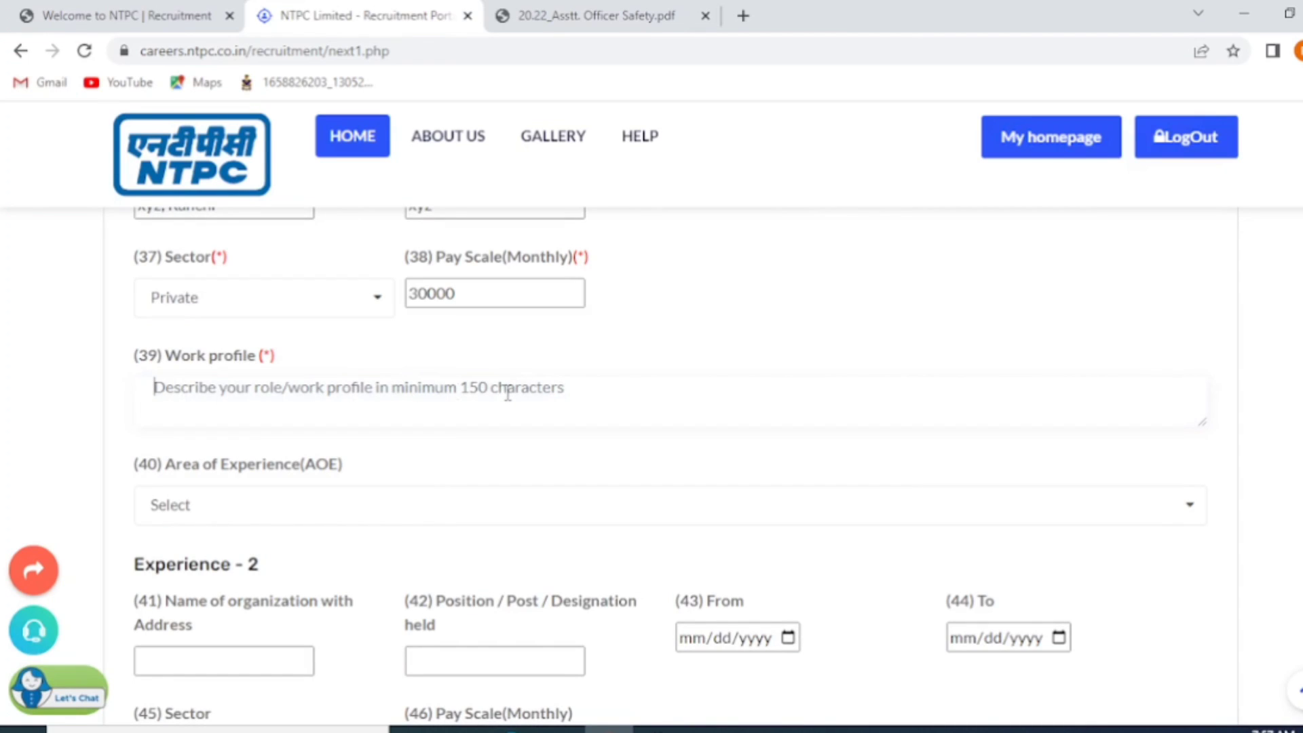
text(x)
key(BackSpace)
text(xyz)
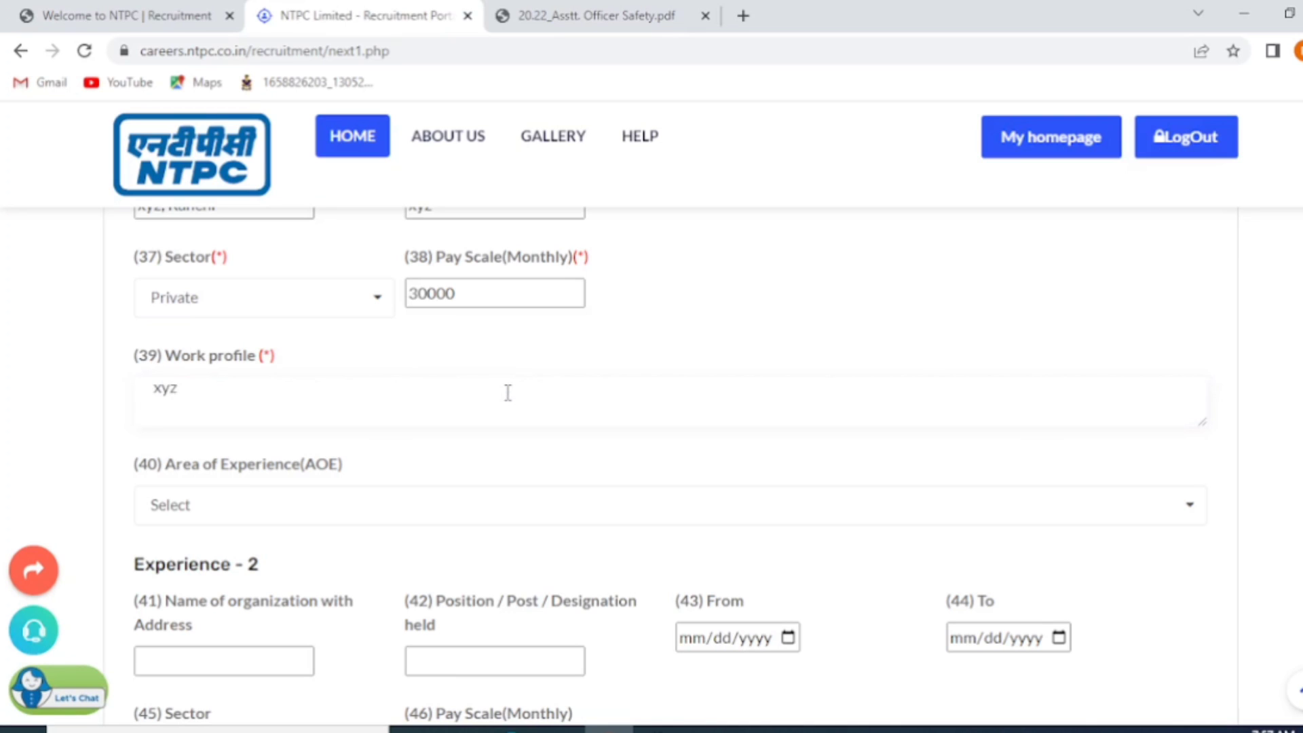
Attach the WhatsApp image as the applicant photo
scroll(326, 387, down, 20)
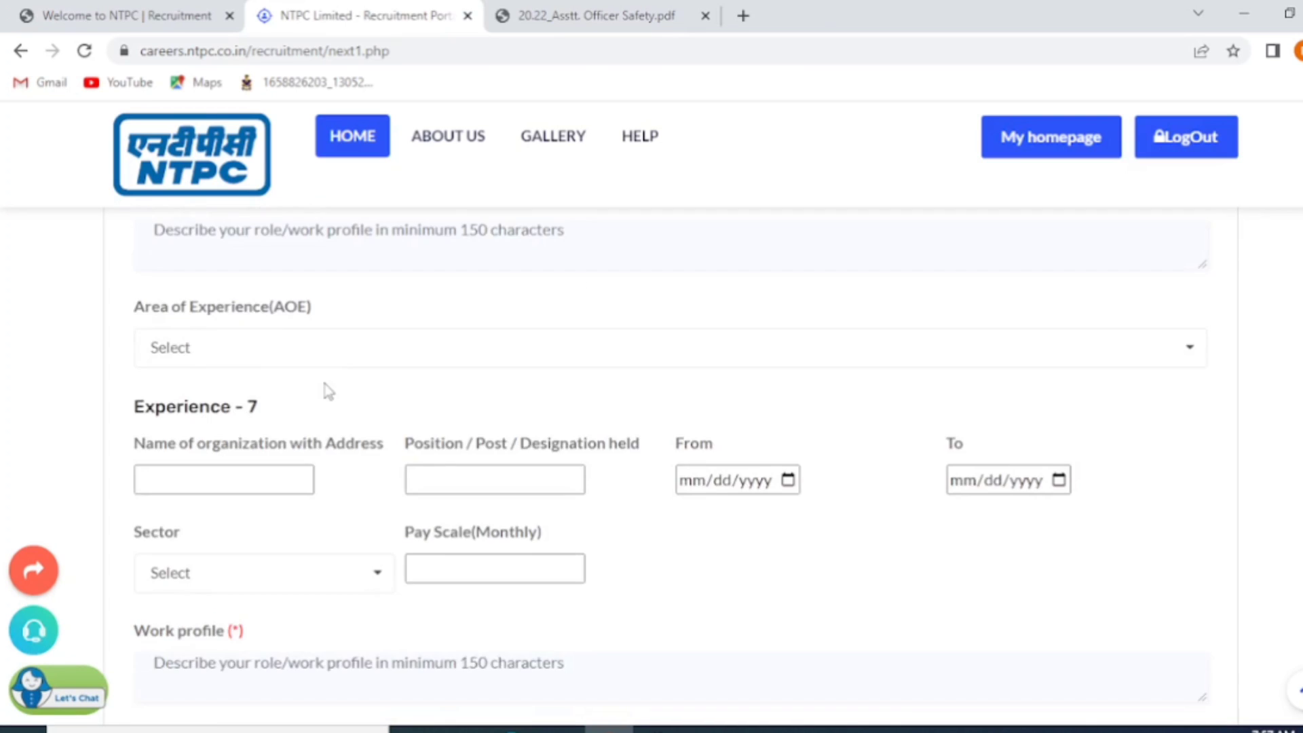
scroll(328, 392, up, 6)
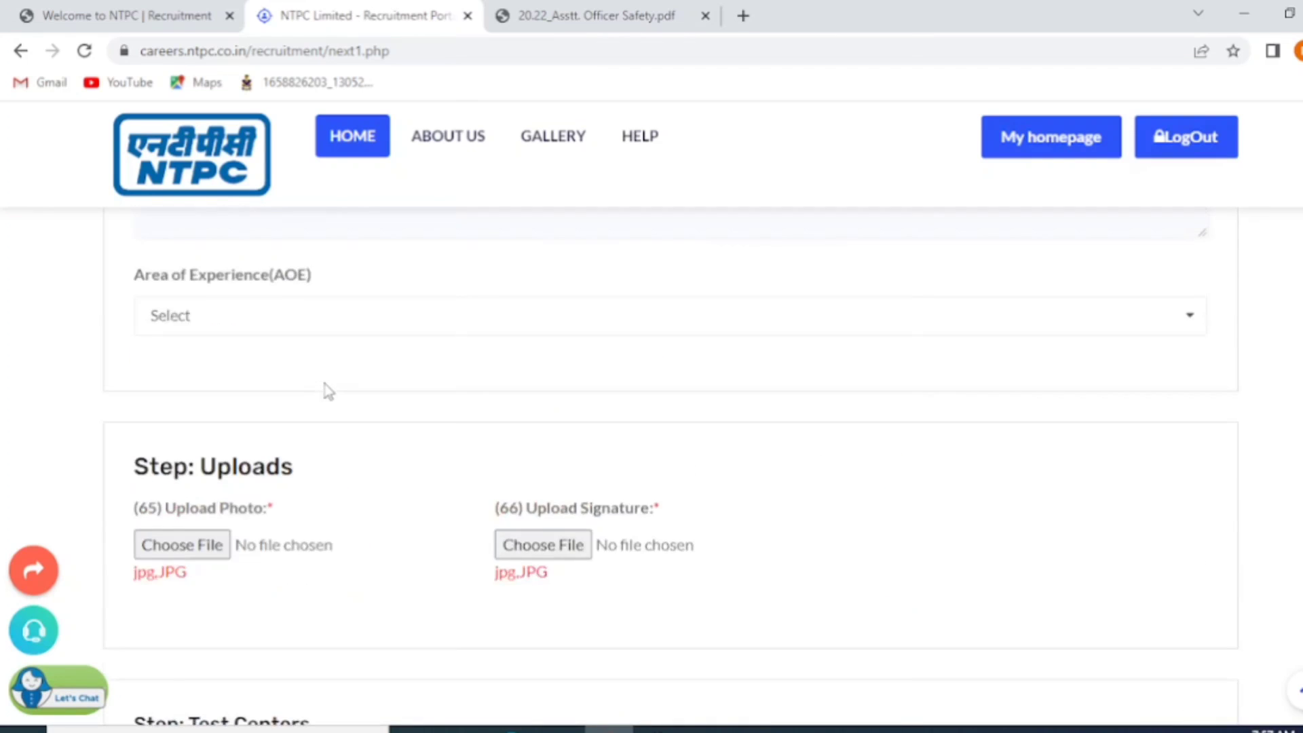
scroll(328, 391, down, 3)
scroll(328, 392, down, 1)
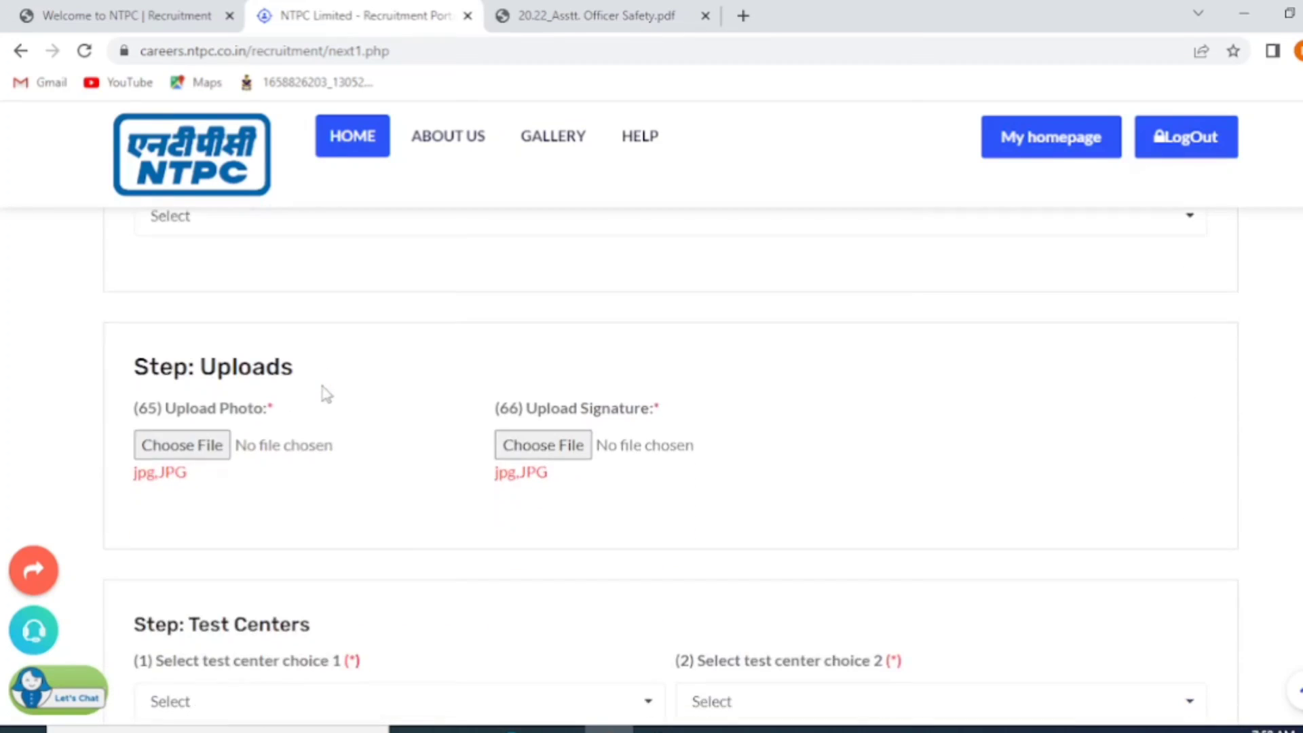
click(210, 445)
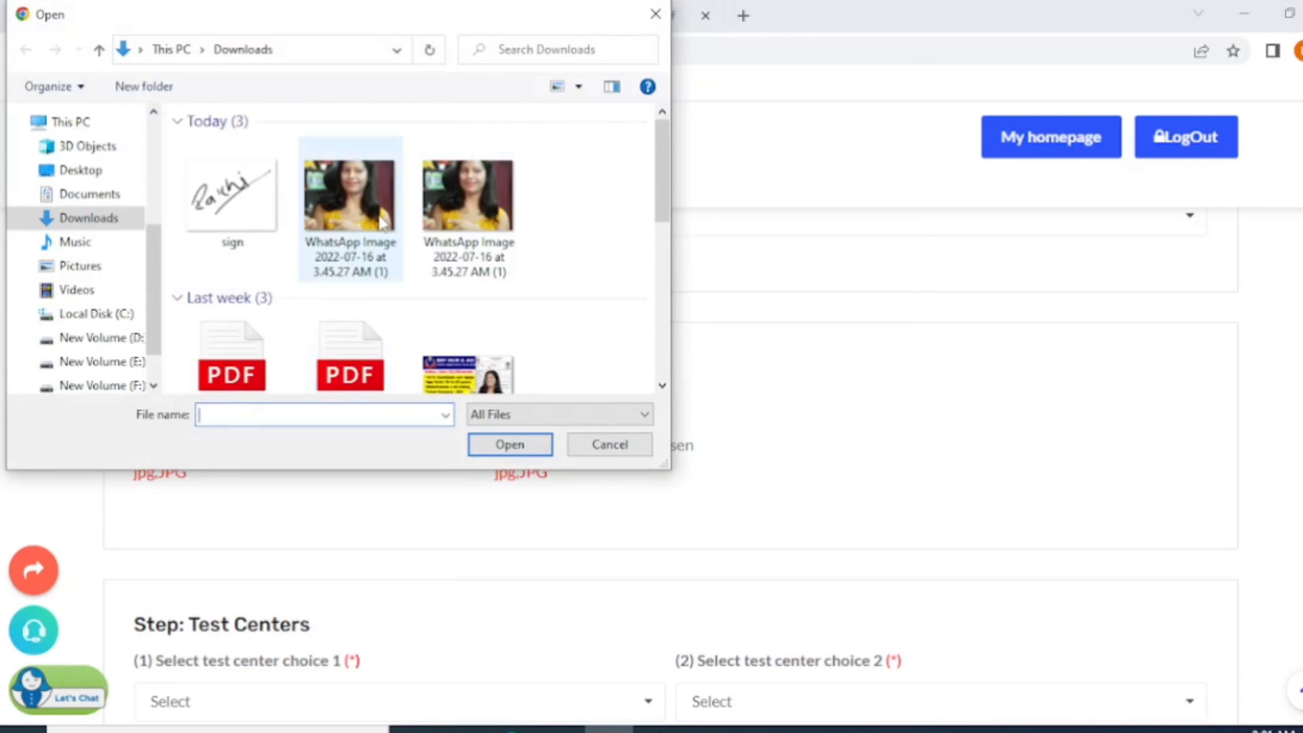
click(382, 222)
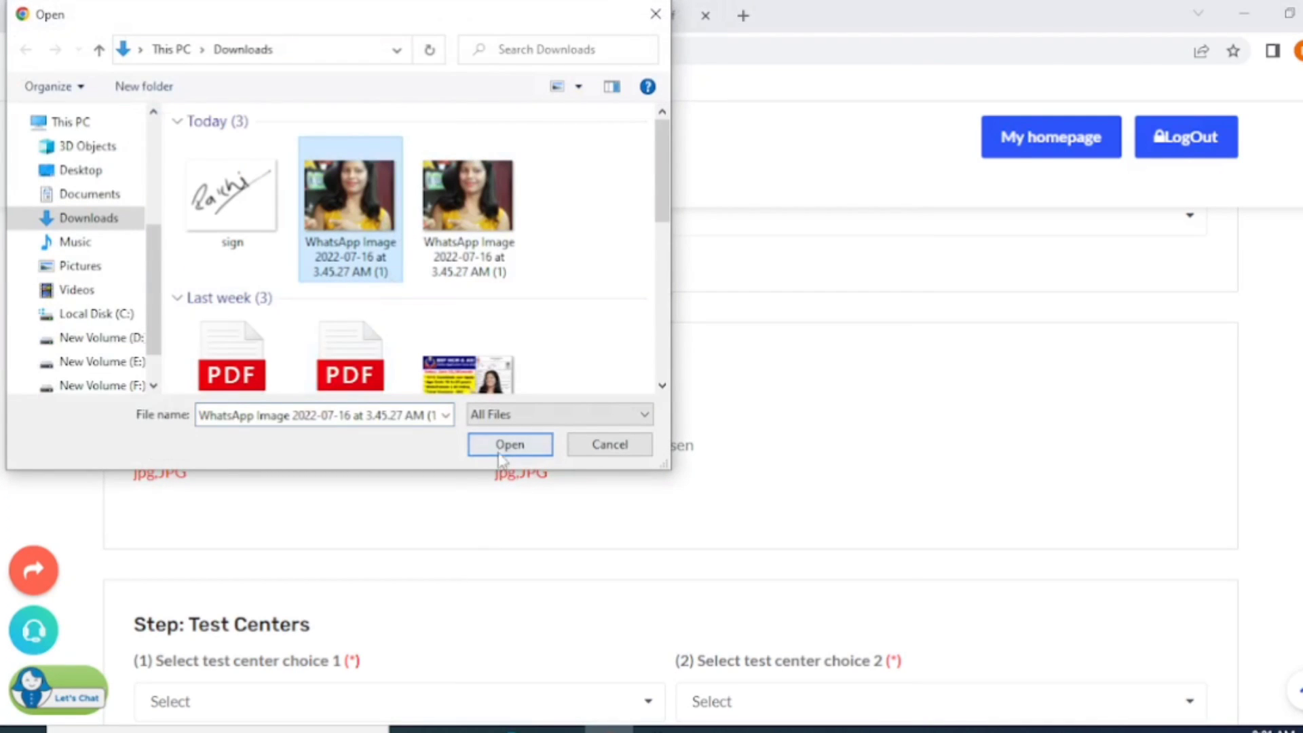
click(490, 448)
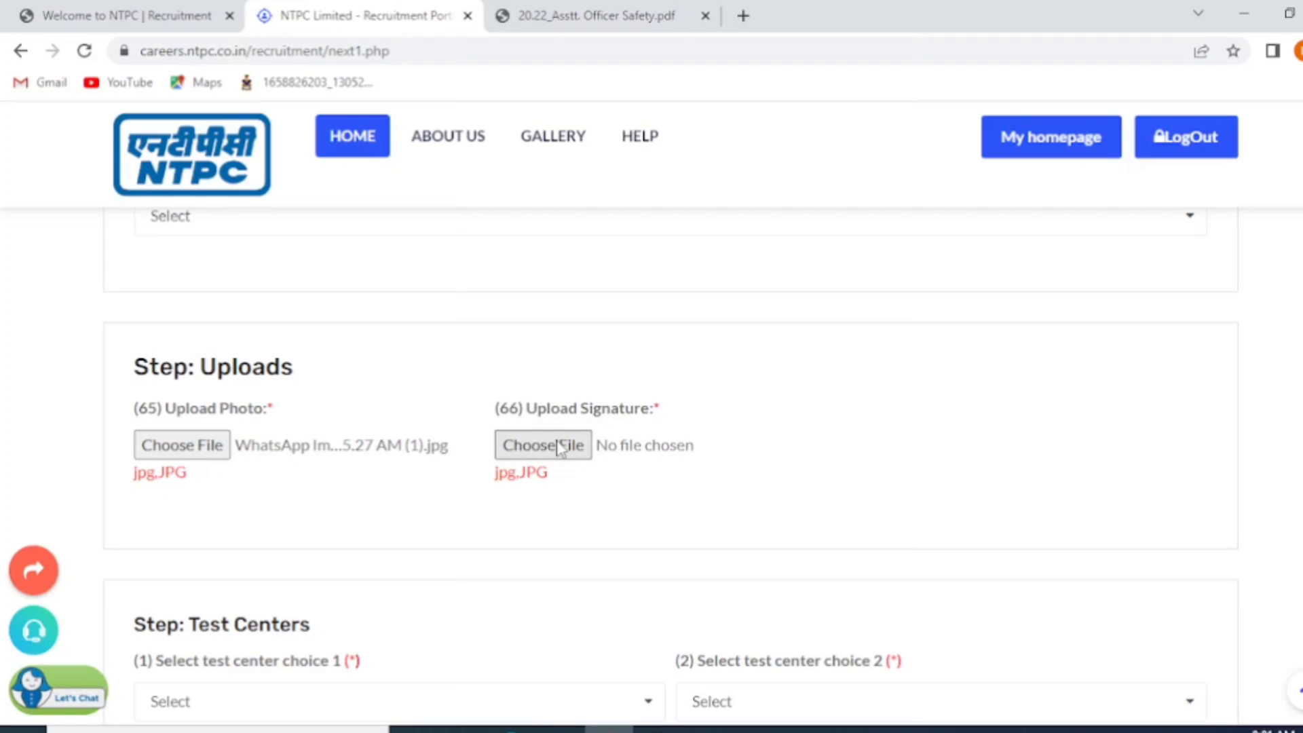
Attach the sign image as the signature upload
click(567, 445)
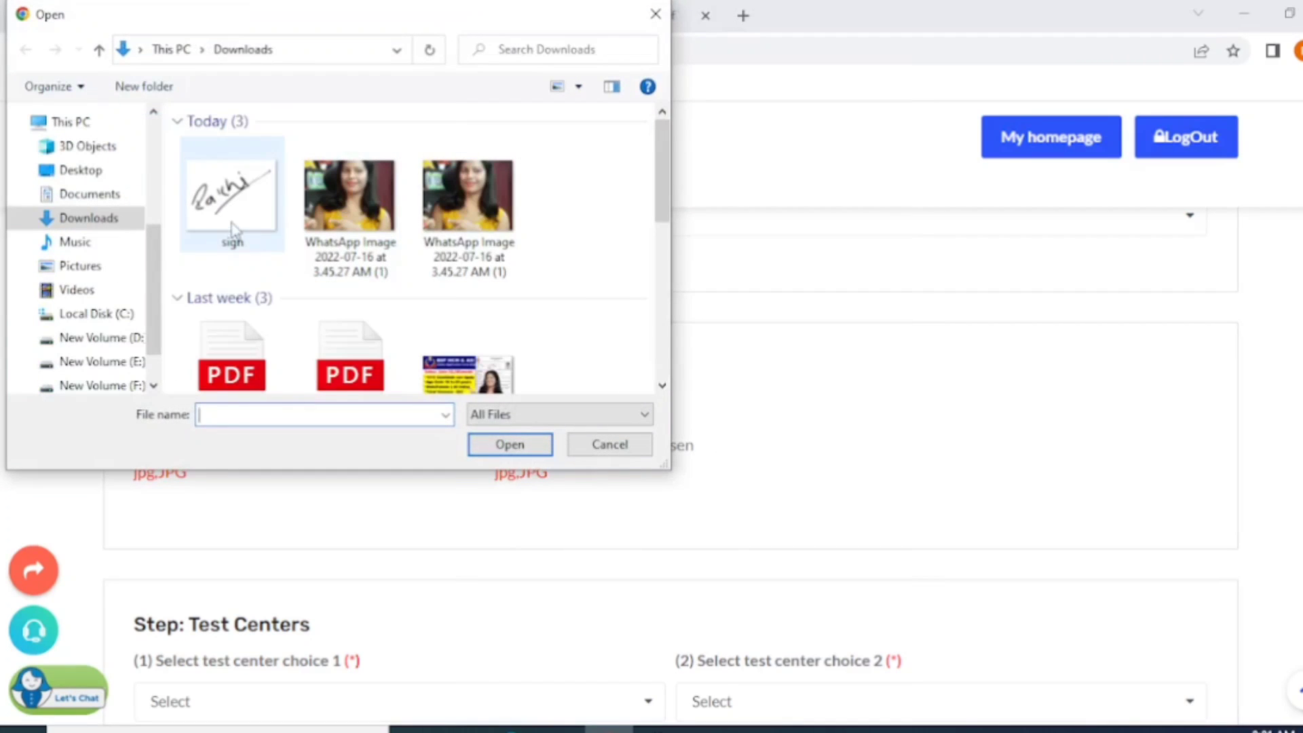
click(233, 193)
click(509, 445)
scroll(420, 468, down, 4)
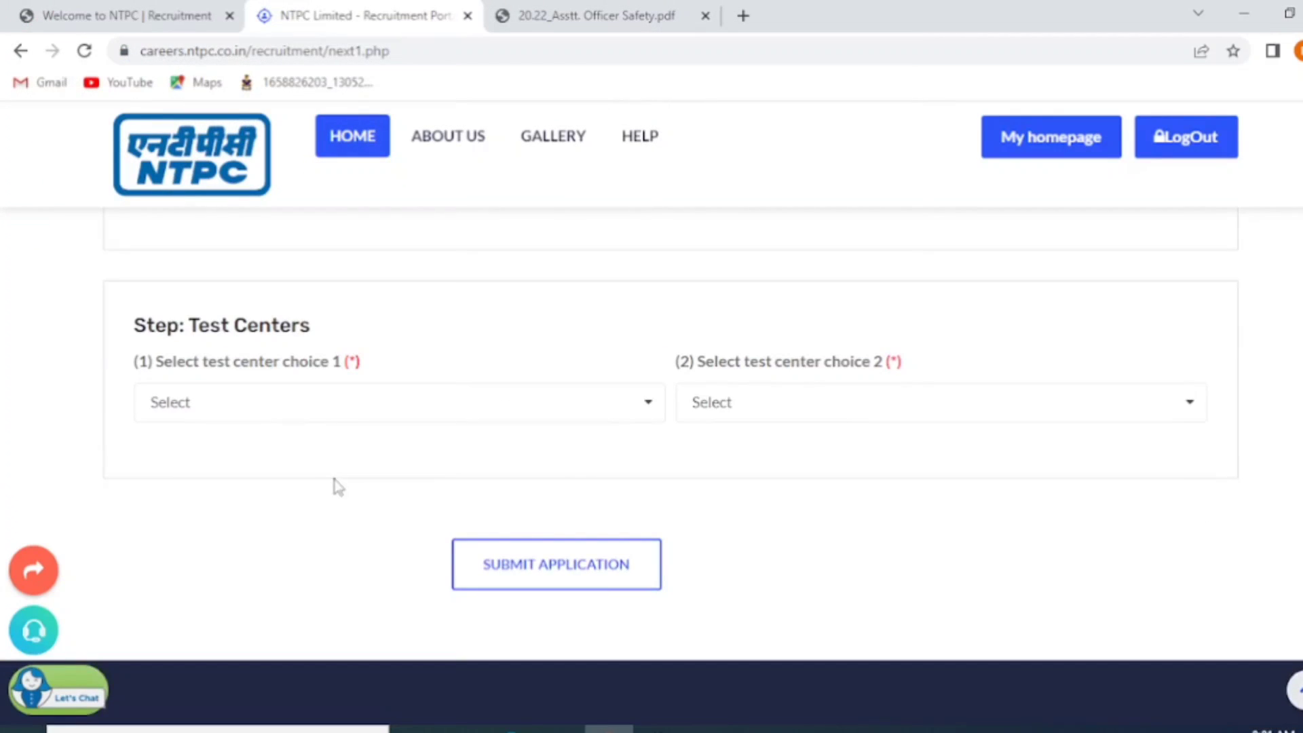
Pick Kolkata as test centre 1 and Patna as test centre 2, then submit the application
click(242, 412)
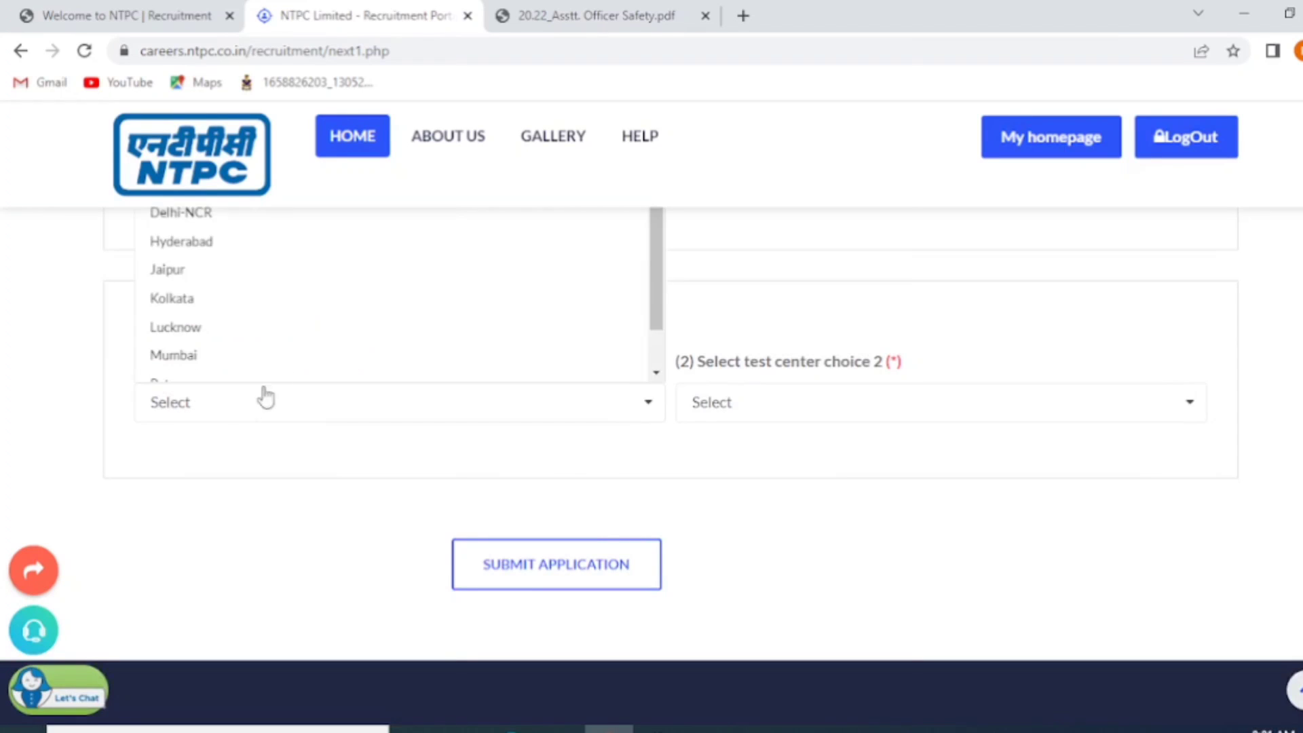
click(265, 308)
click(765, 407)
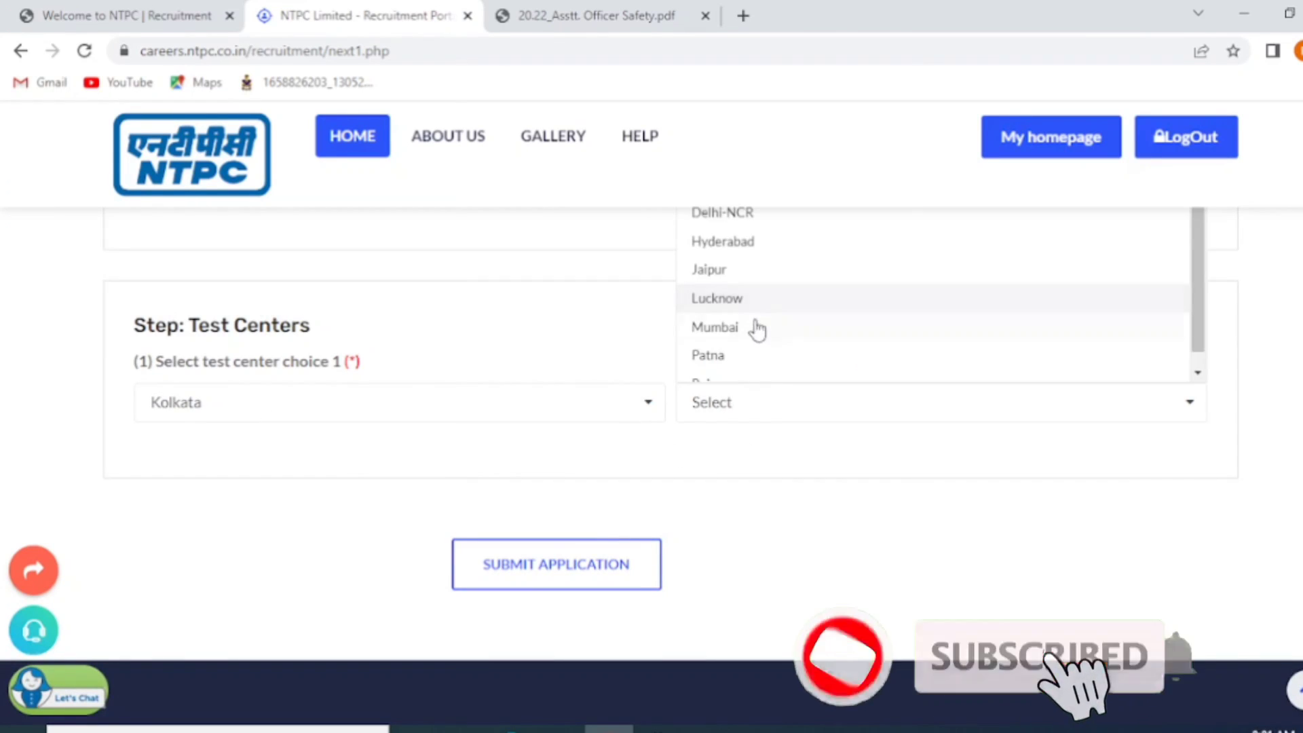
click(741, 357)
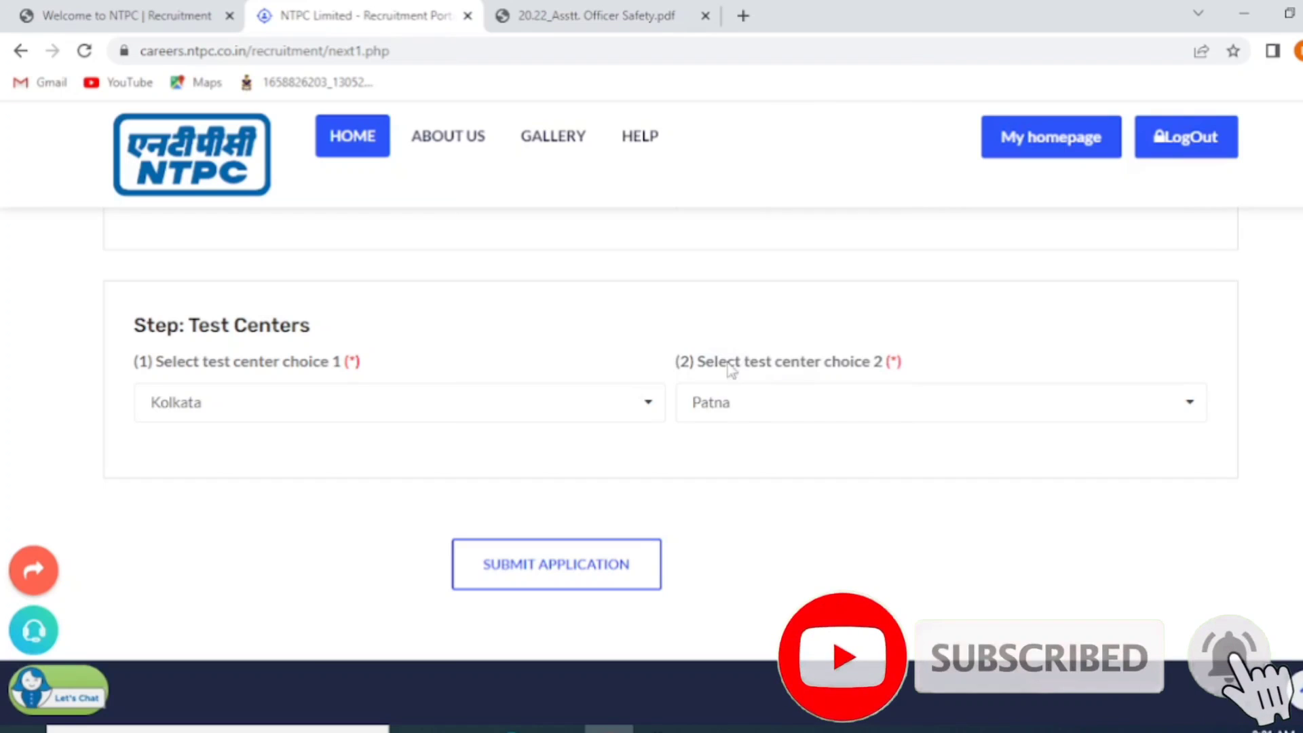
click(621, 591)
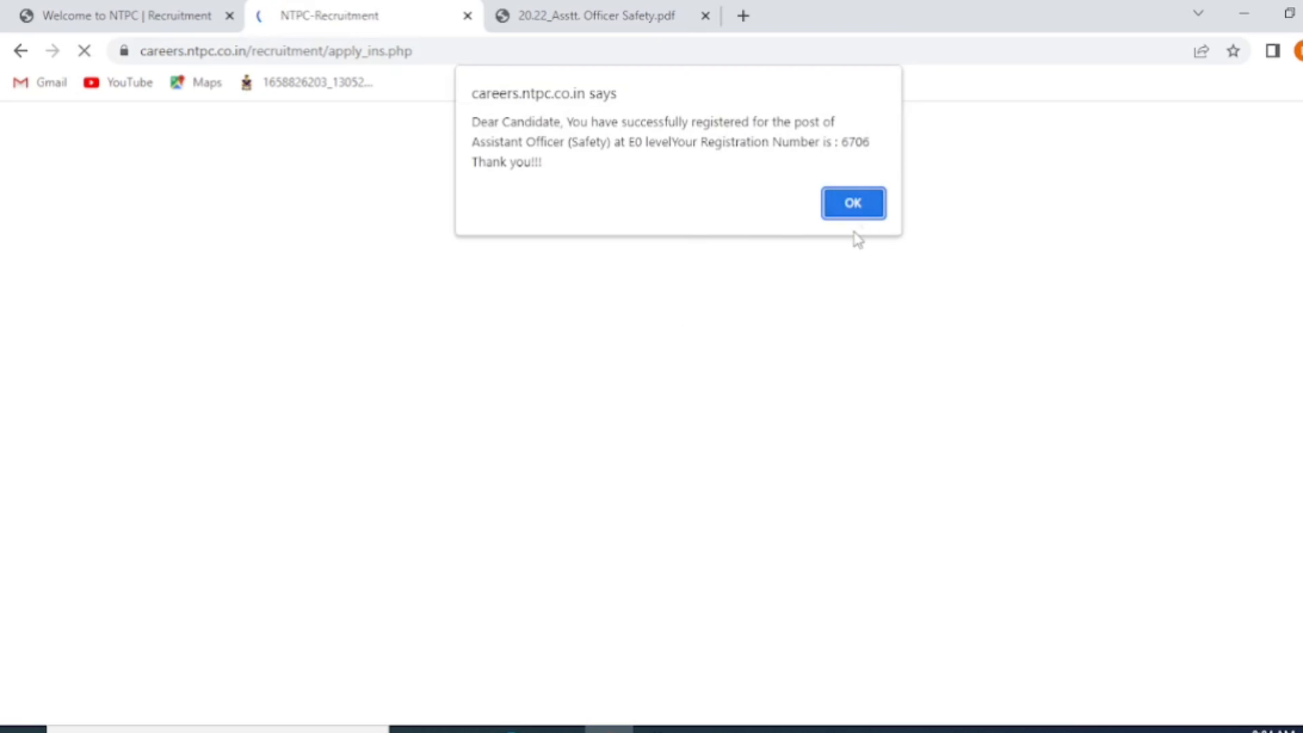
Dismiss the registration alert and go to the Download Master page for the slip
click(853, 203)
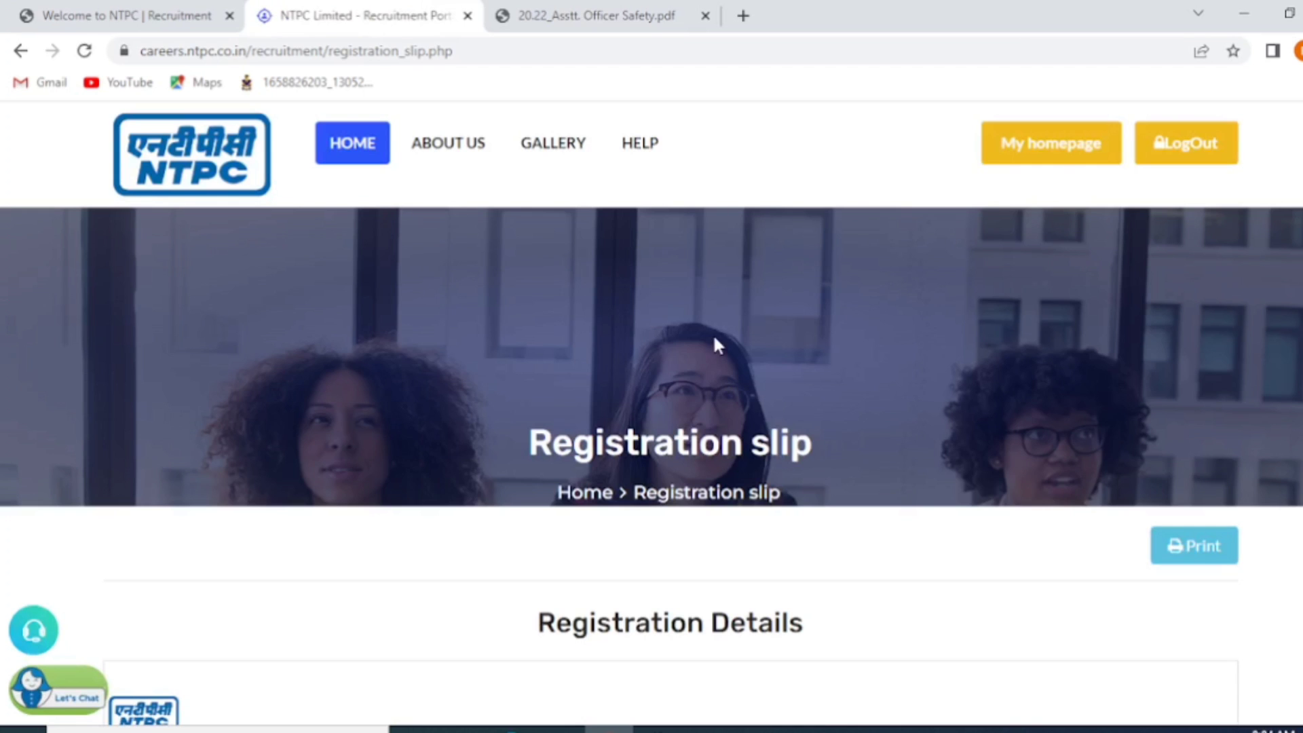
scroll(674, 478, down, 3)
scroll(674, 479, down, 2)
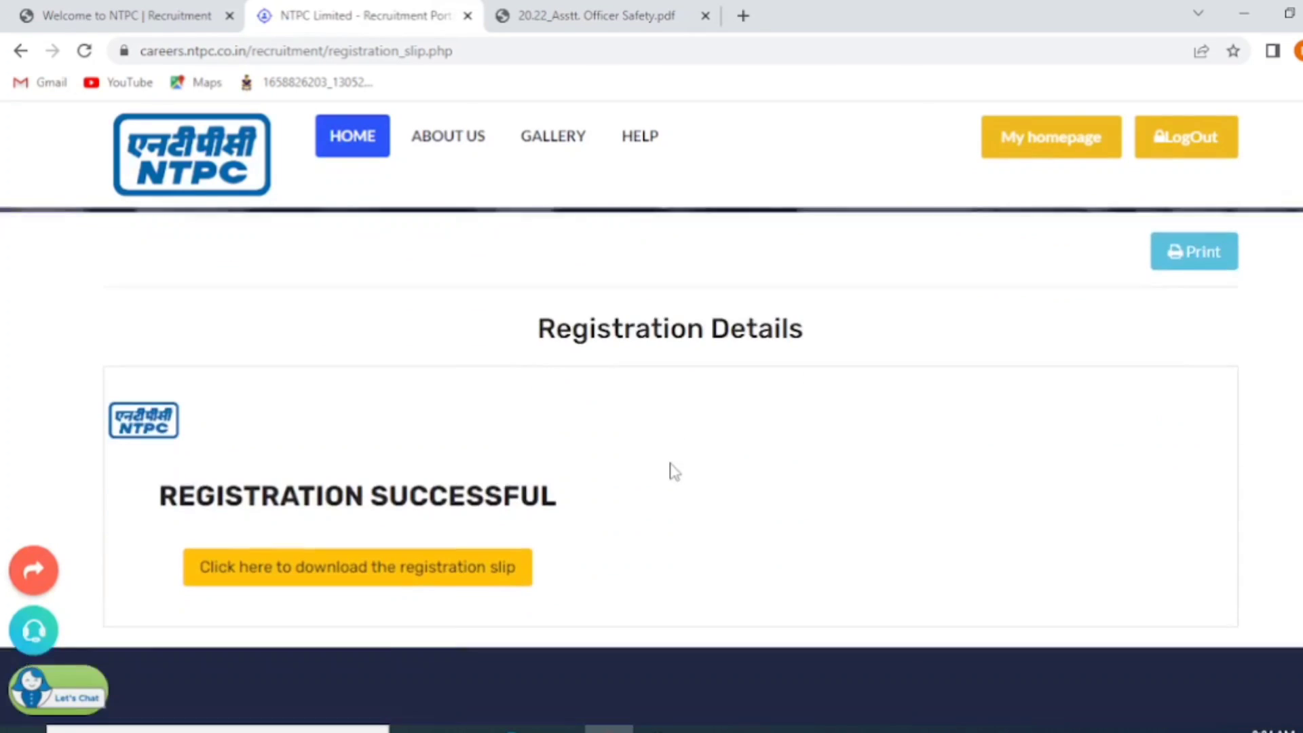
click(337, 578)
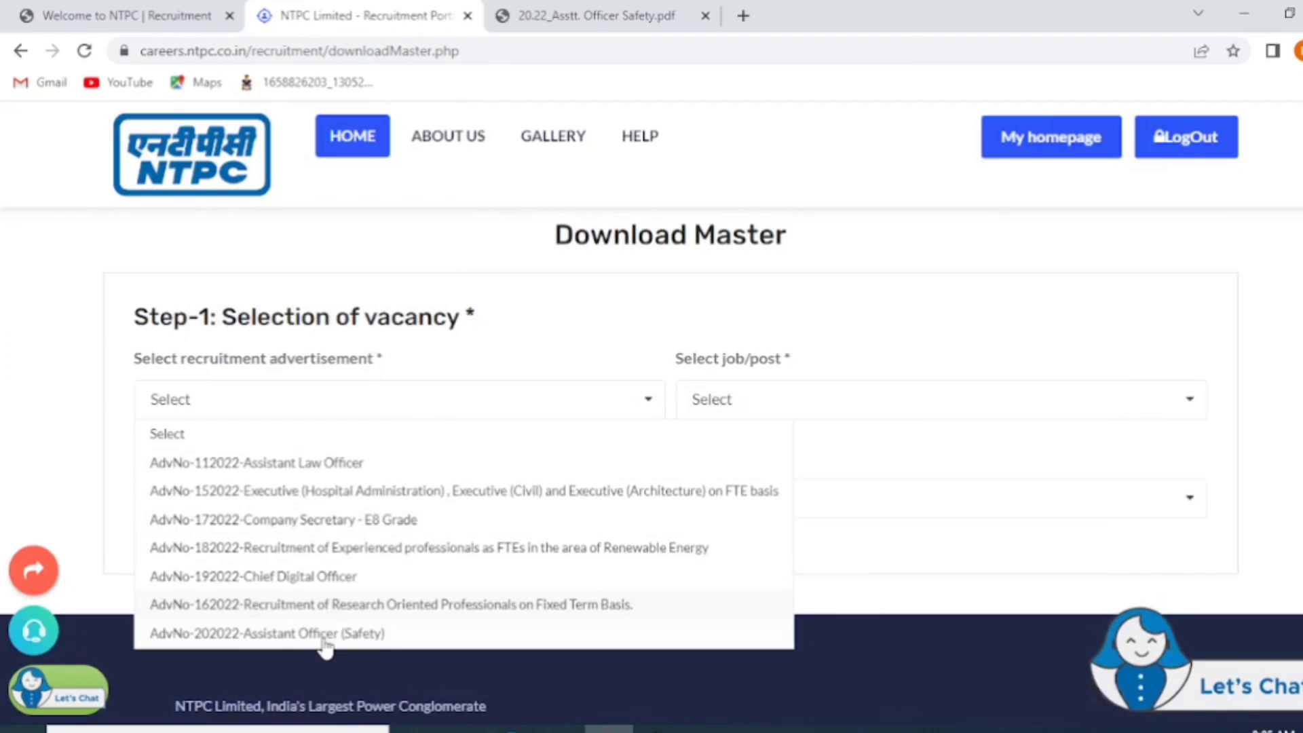
Select Advt No 202022, Assistant Officer (Safety) E0, Registration Slip and the application number to open the slip PDF
click(331, 635)
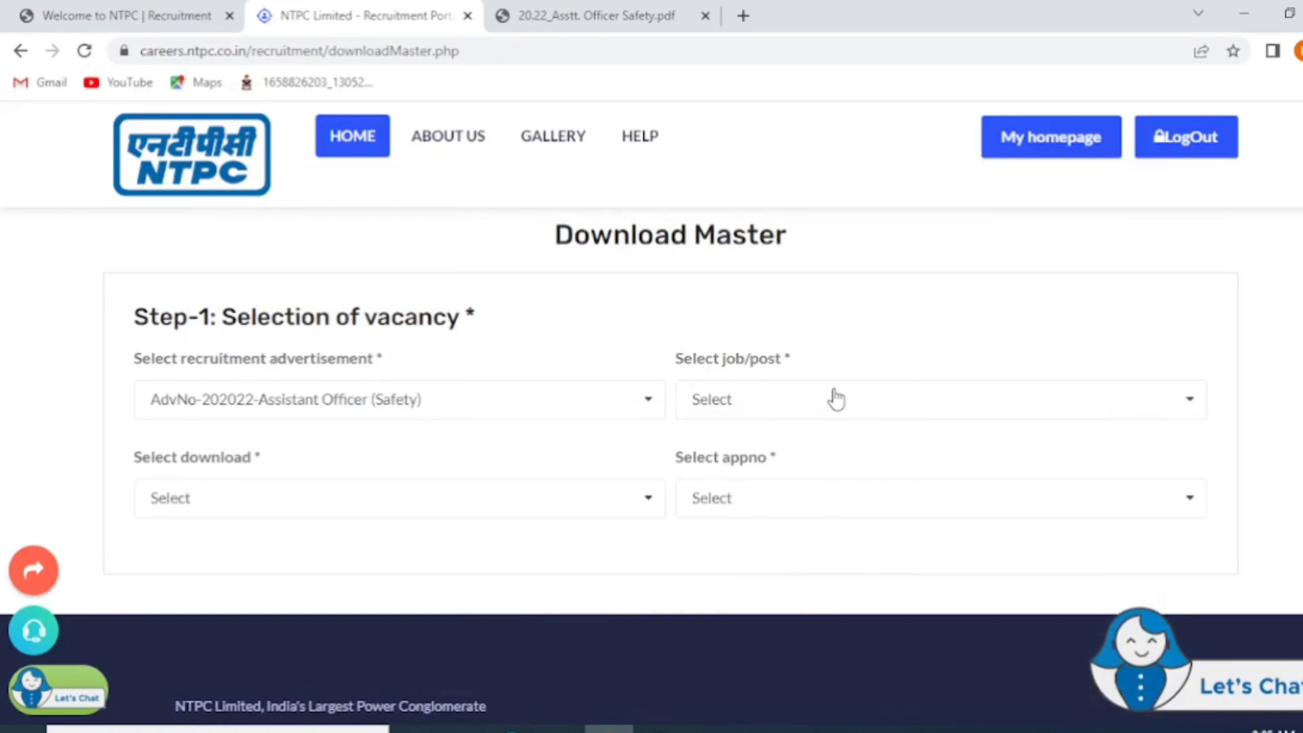
click(835, 399)
click(757, 465)
click(357, 495)
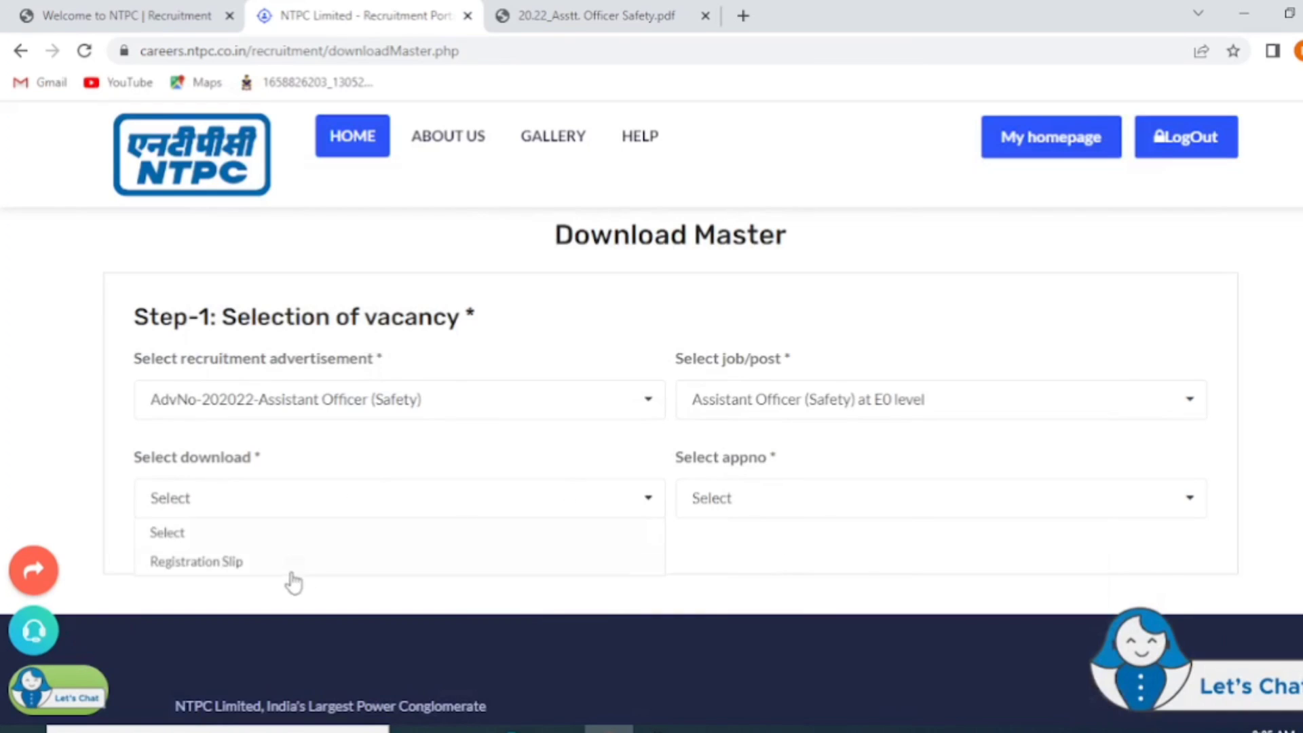
click(289, 572)
click(870, 507)
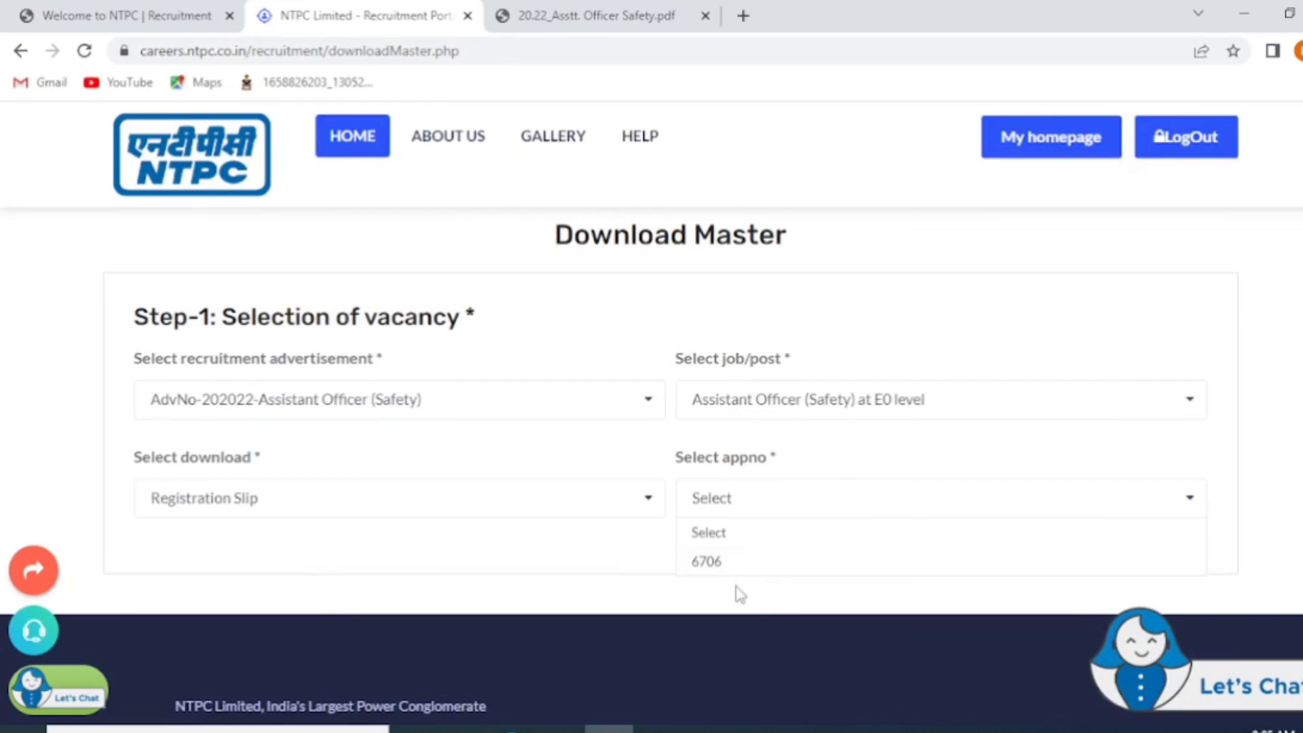
click(745, 563)
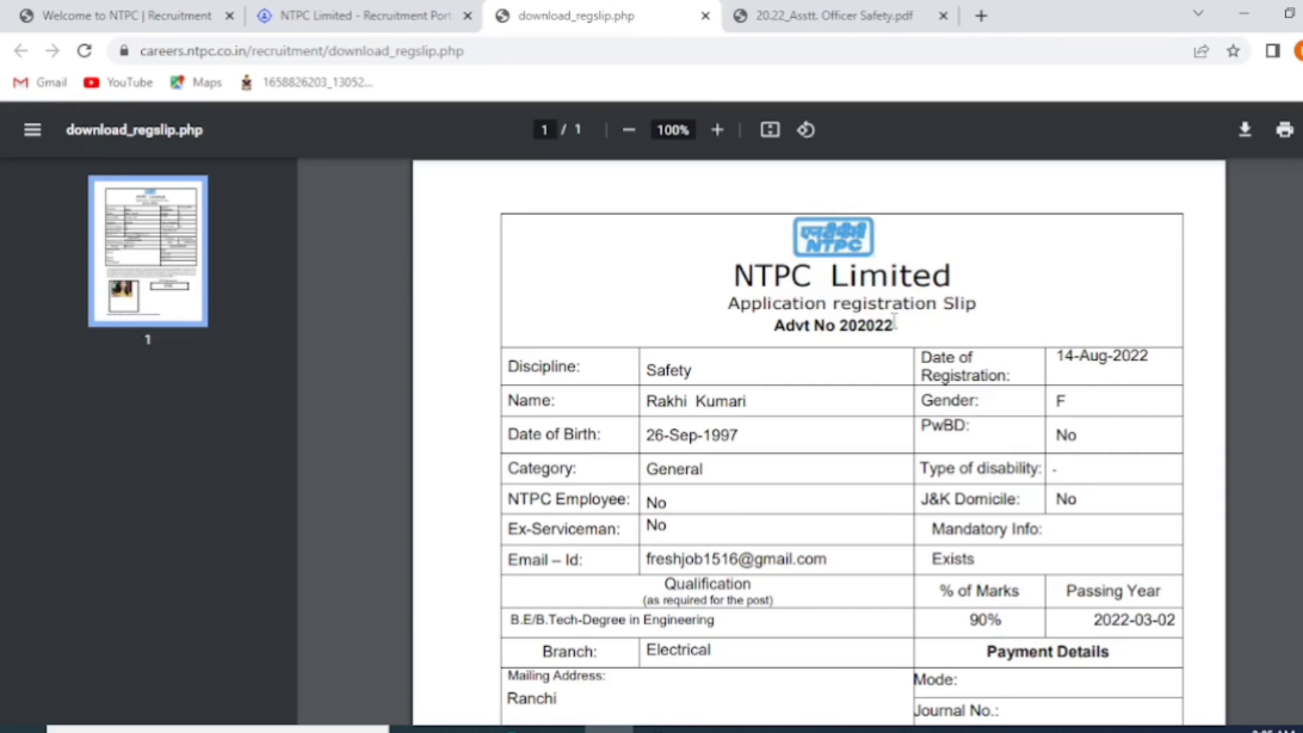
scroll(995, 452, down, 6)
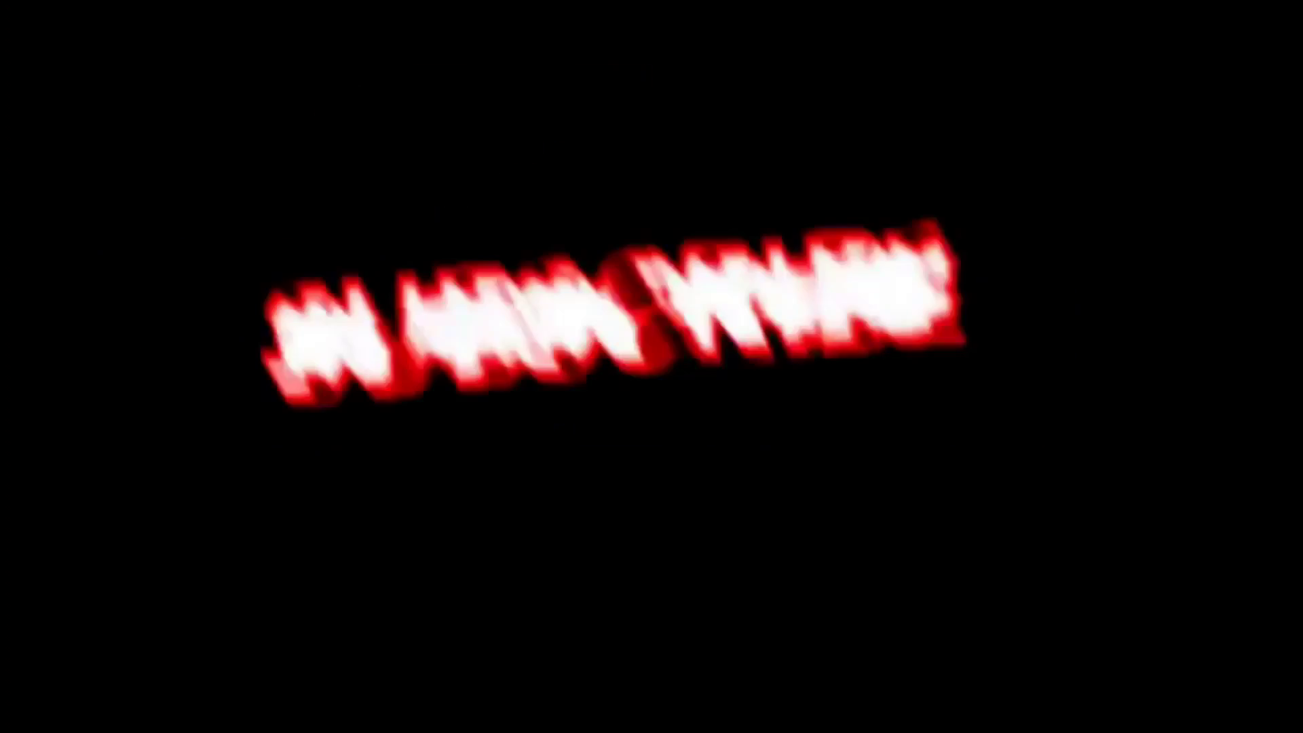